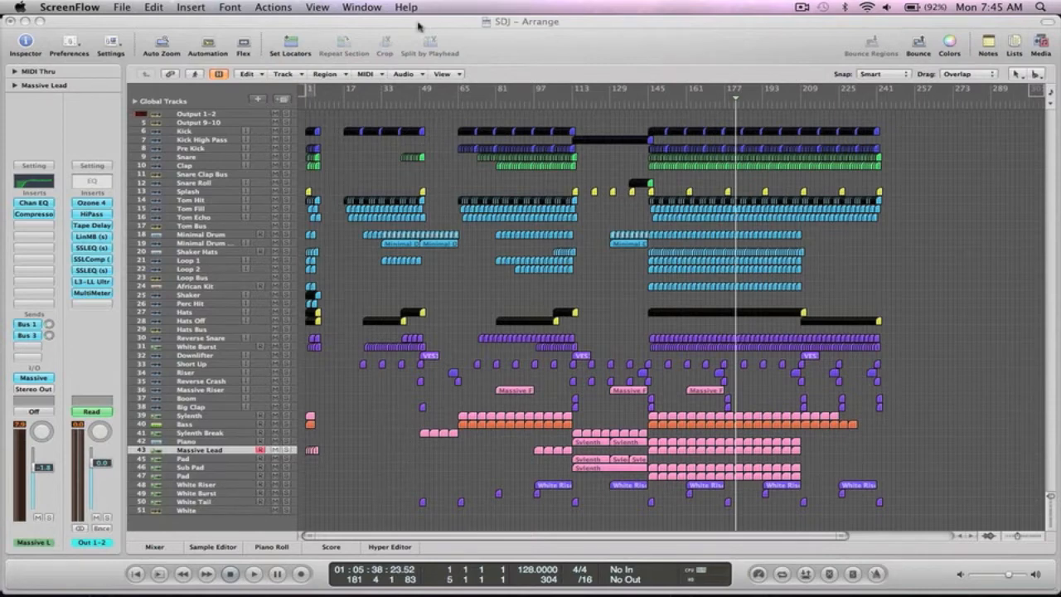
Step: Play the arrangement from just before bar 145 and stop after a few bars
click(599, 288)
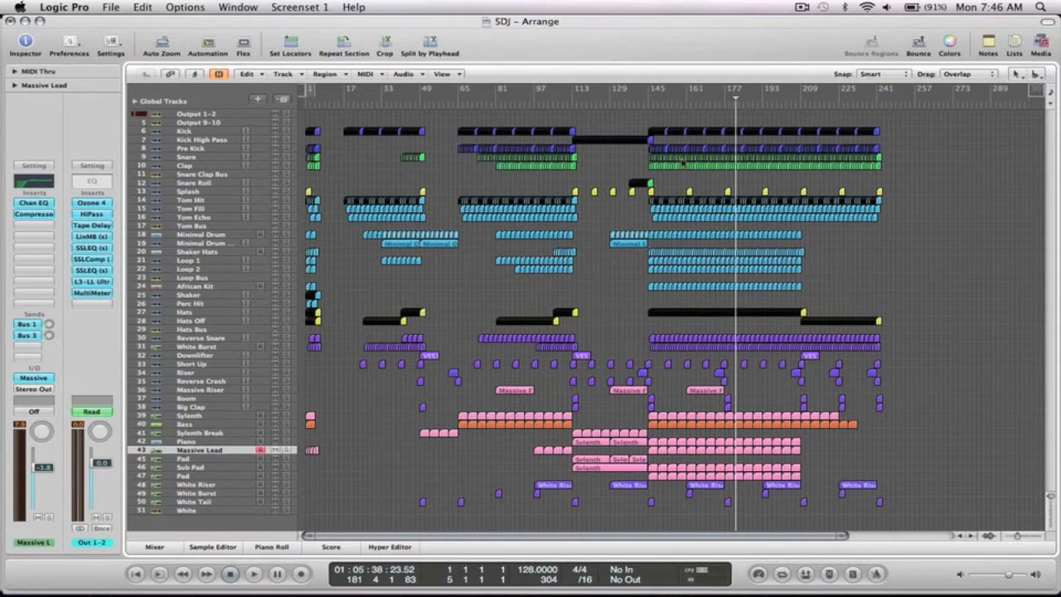
click(639, 94)
key(space)
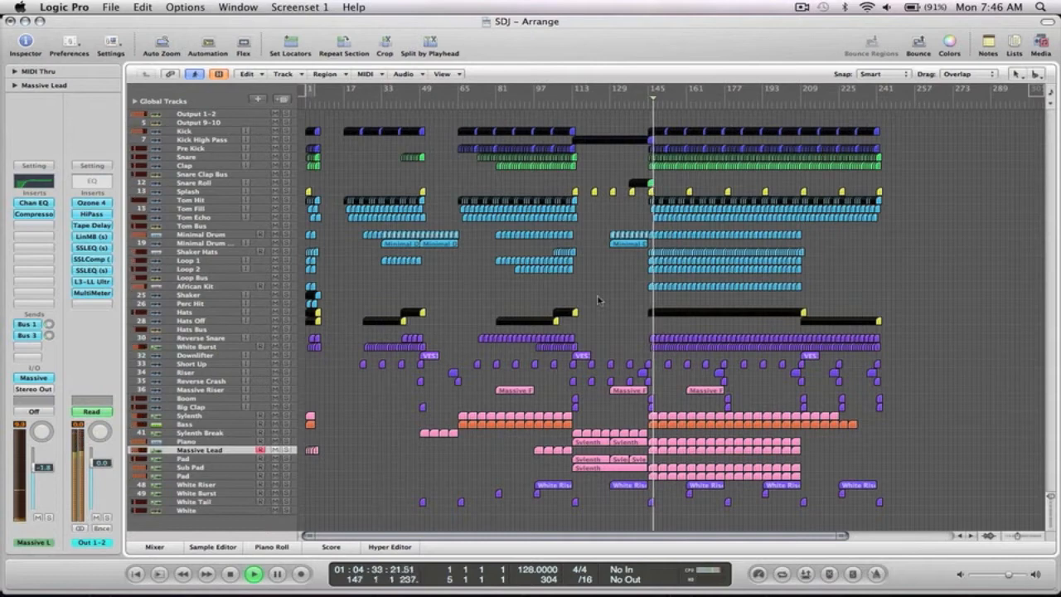
key(space)
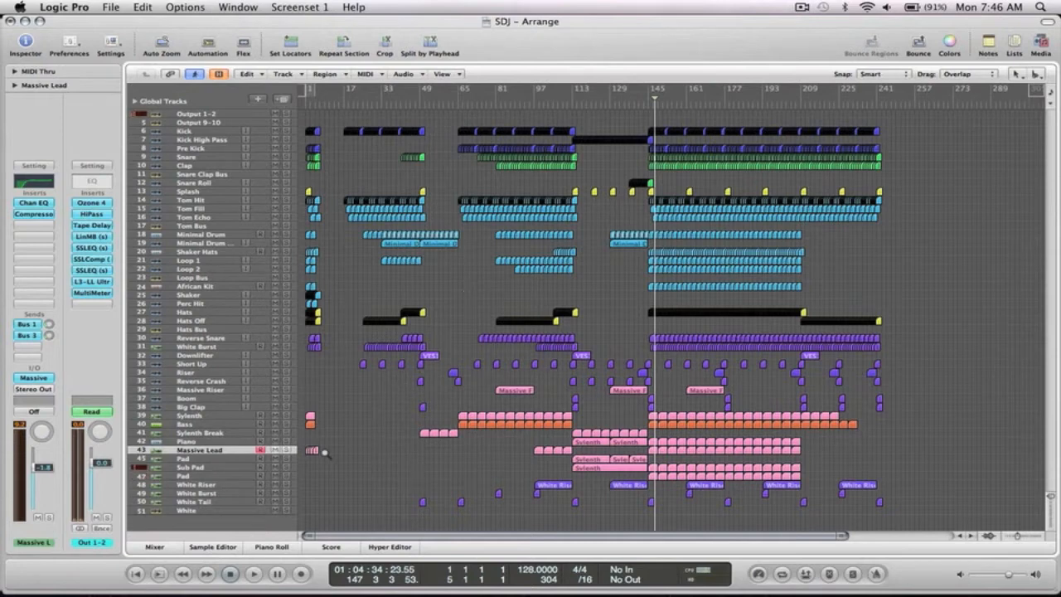
Step: Turn on cycle playback over the first four bars and mute the Massive Lead track
drag(331, 461, 300, 126)
click(417, 93)
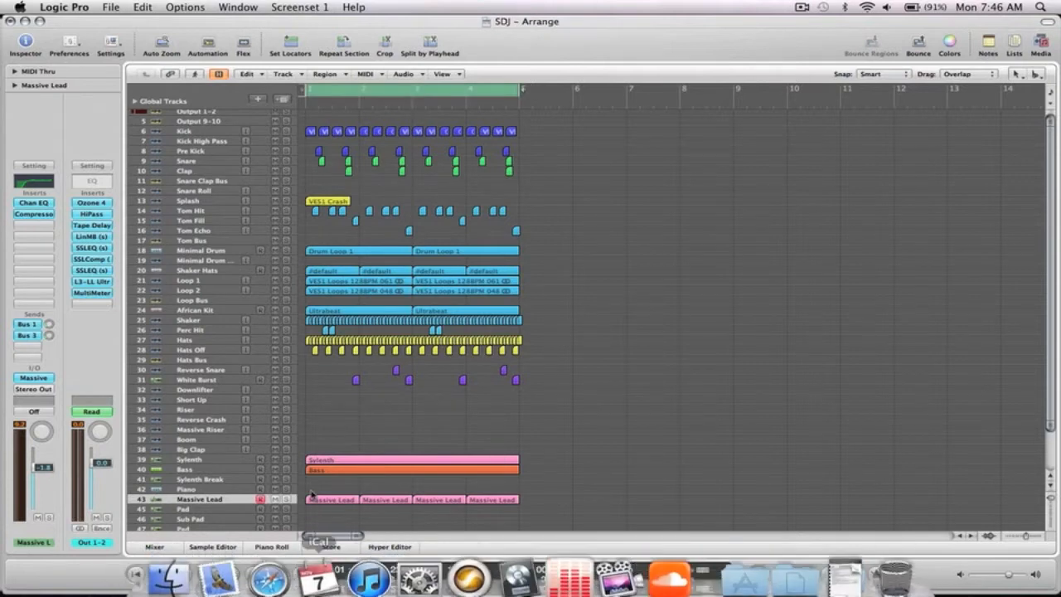
click(274, 500)
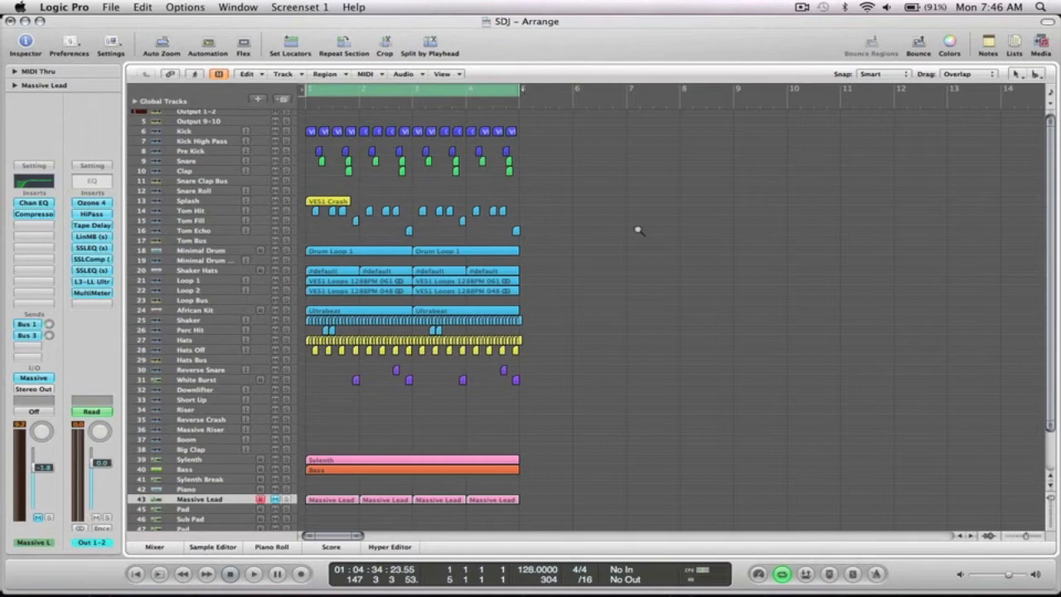
key(z)
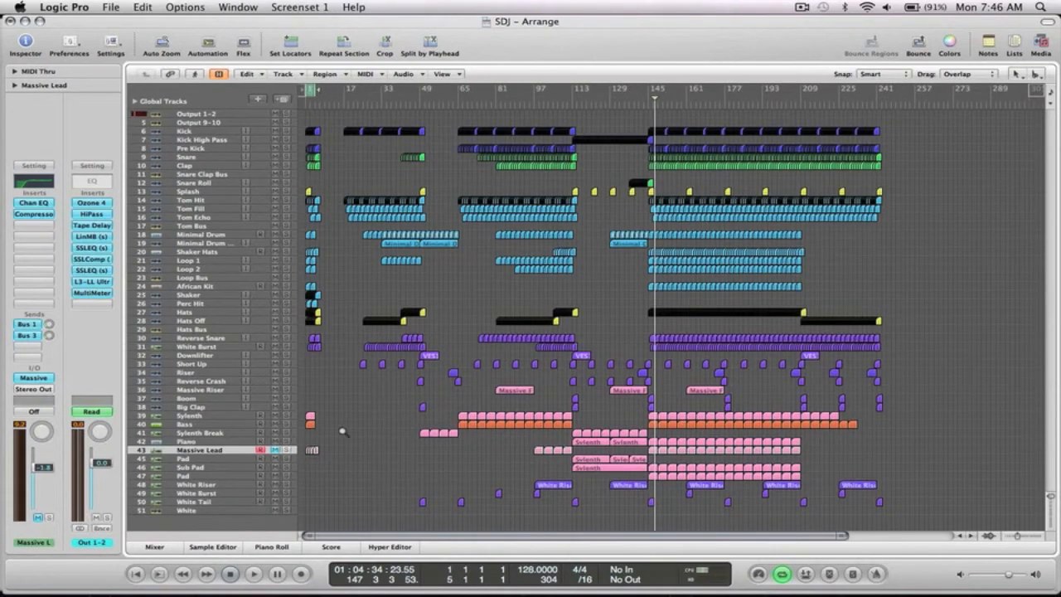
drag(313, 437, 301, 124)
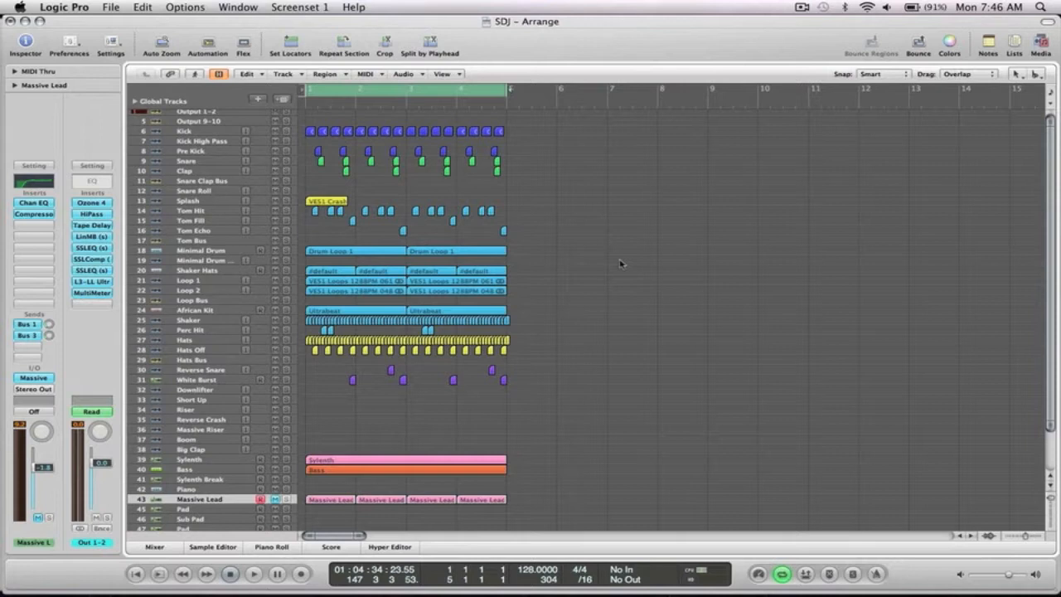
Step: Play the four-bar loop and solo the Kick and Tom Bus tracks
key(space)
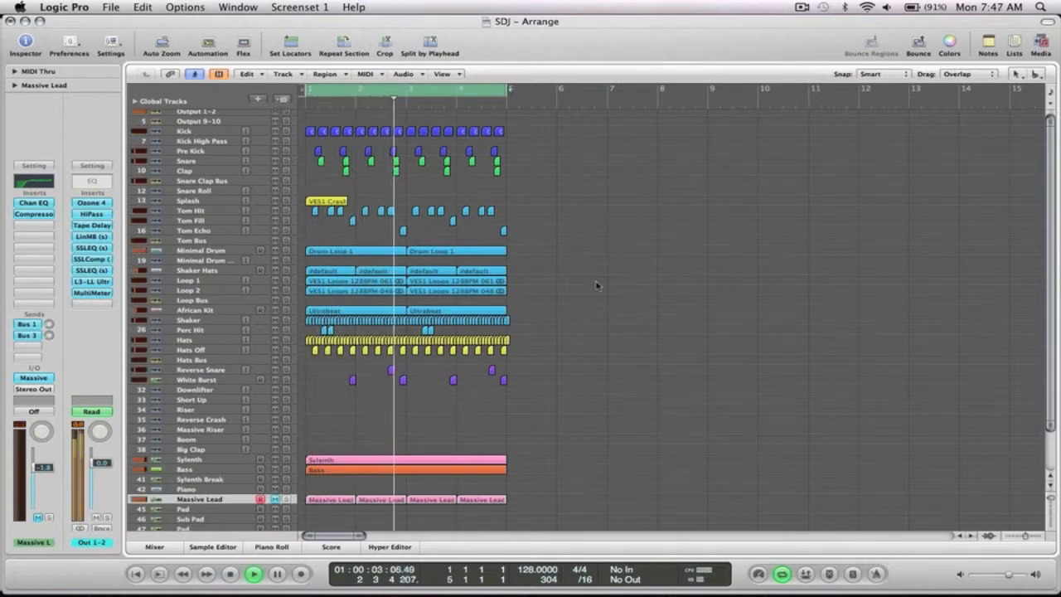
click(286, 131)
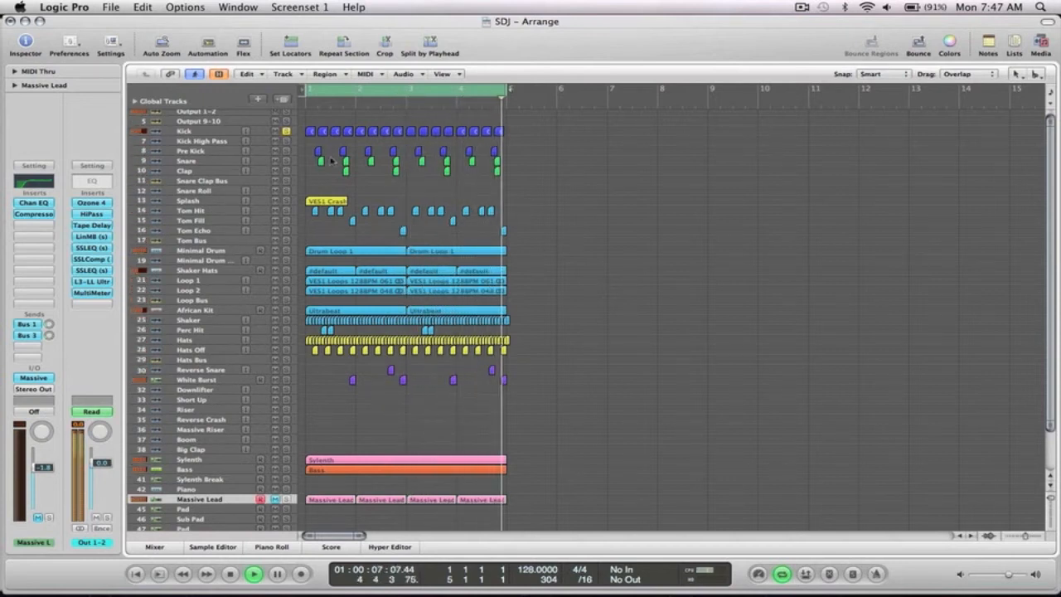
click(286, 240)
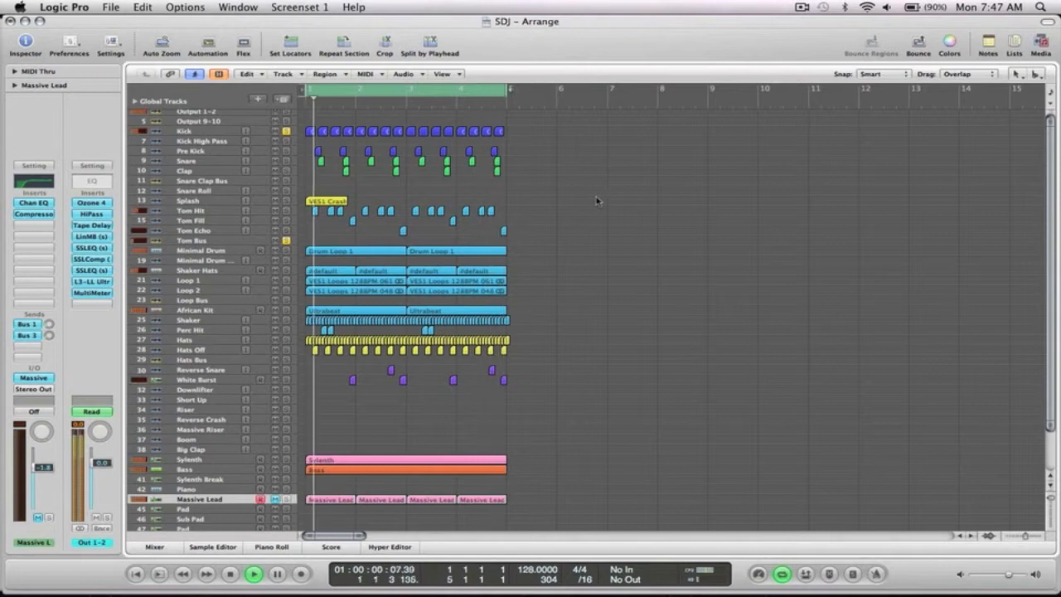
Step: Copy the Tom Hit region in the third beat of bar 1 straight down onto the Tom Fill track
drag(547, 249, 304, 195)
scroll(398, 277, down, 1)
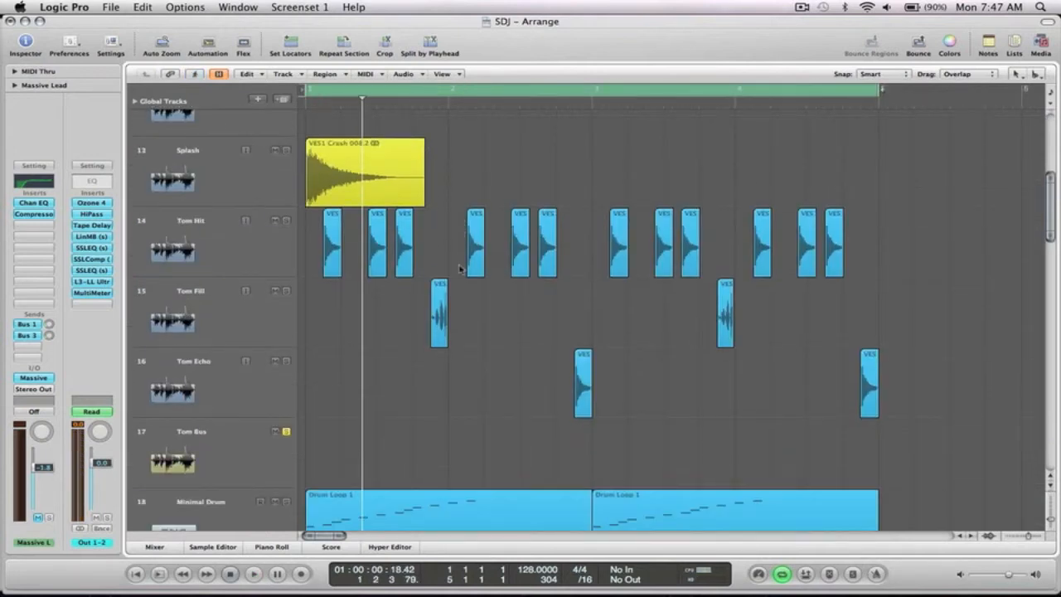
click(219, 303)
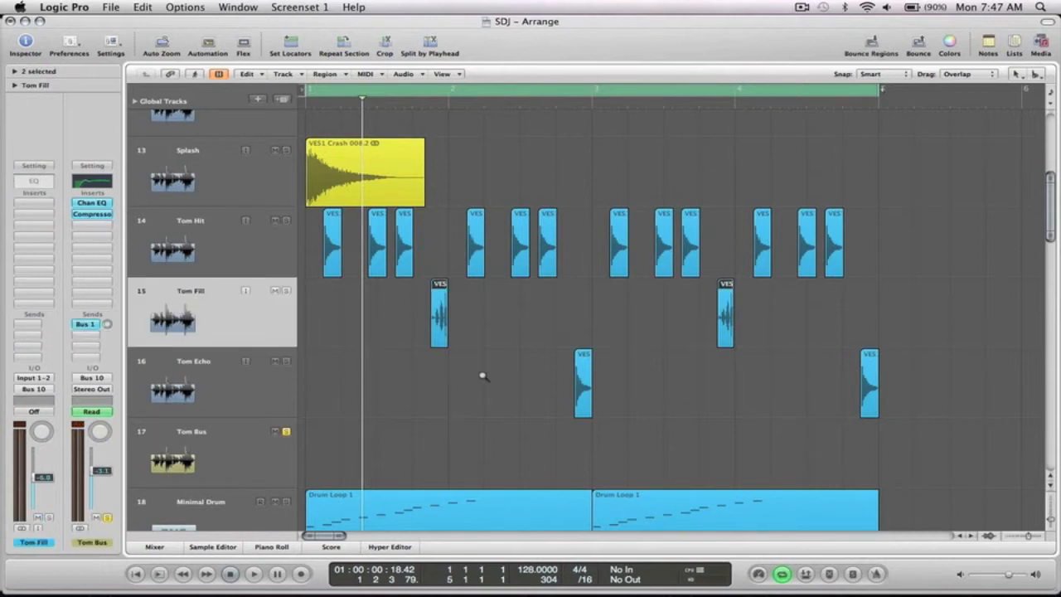
drag(483, 373, 366, 198)
scroll(561, 321, down, 4)
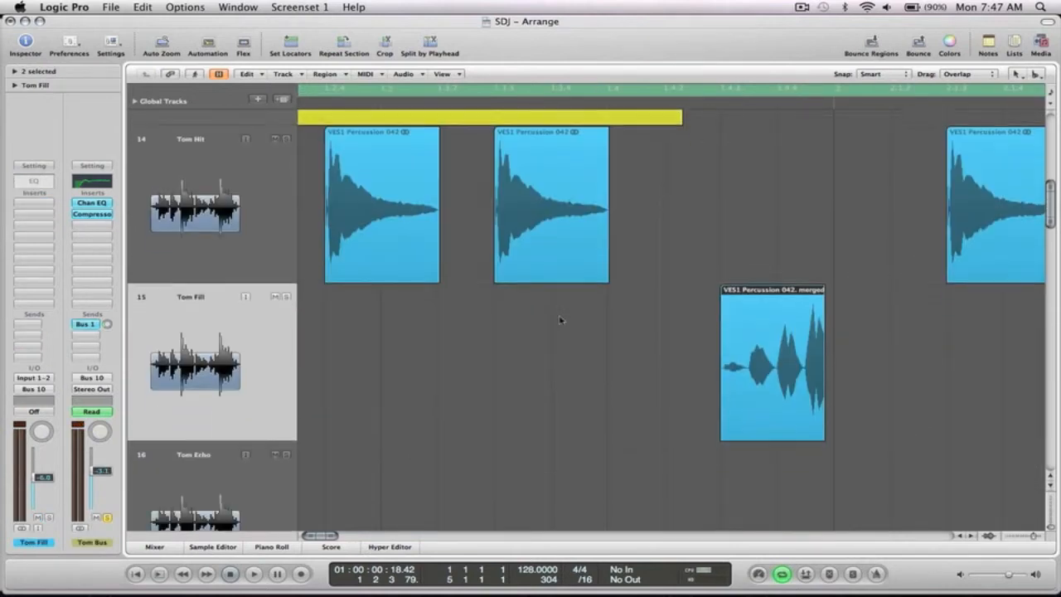
drag(531, 189, 527, 266)
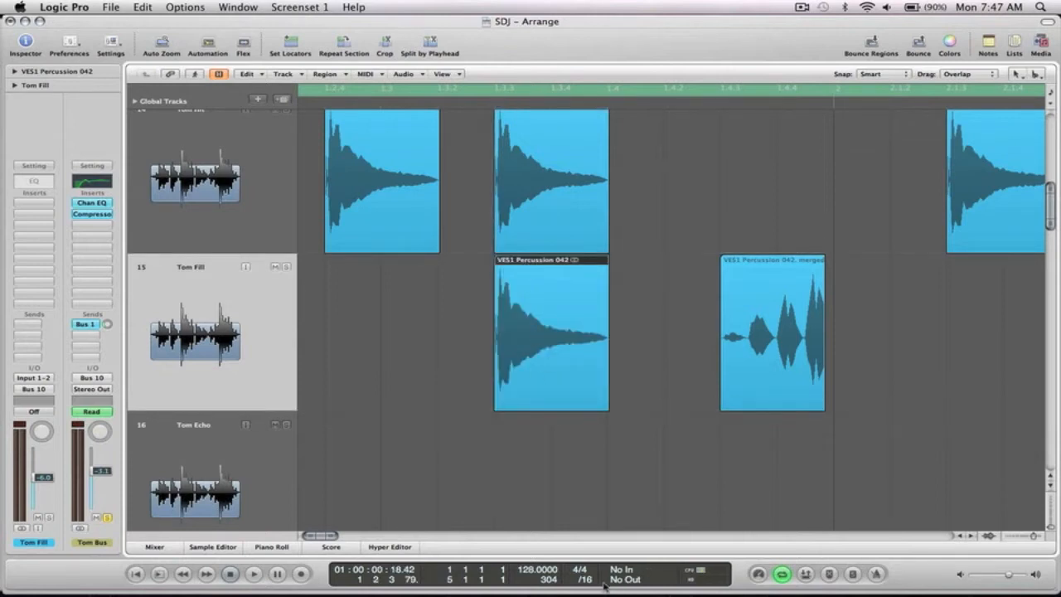
Step: Set the division to /32, split the copied tom region after its first 1/32 note and delete the remainder
drag(591, 584, 591, 579)
click(521, 402)
key(s)
key(space)
super+click(521, 402)
key(Delete)
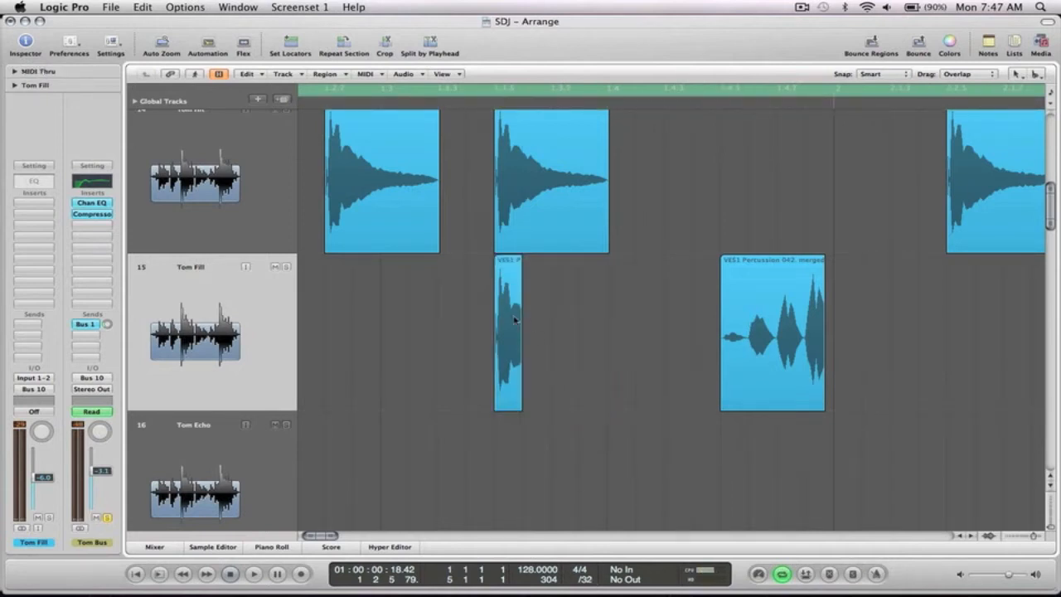
Step: Duplicate the short tom slice into four back-to-back regions and merge them into a new audio file
mouse_move(514, 319)
mouse_down()
mouse_move(541, 317)
mouse_move(506, 316)
mouse_move(555, 357)
mouse_move(559, 322)
mouse_up()
drag(637, 320, 415, 322)
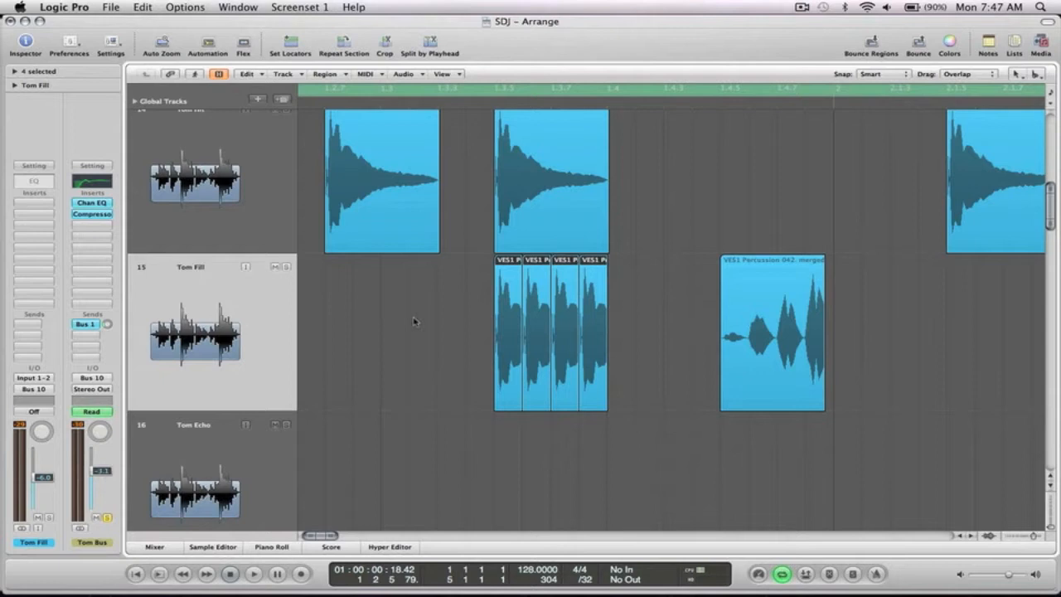
key(equal)
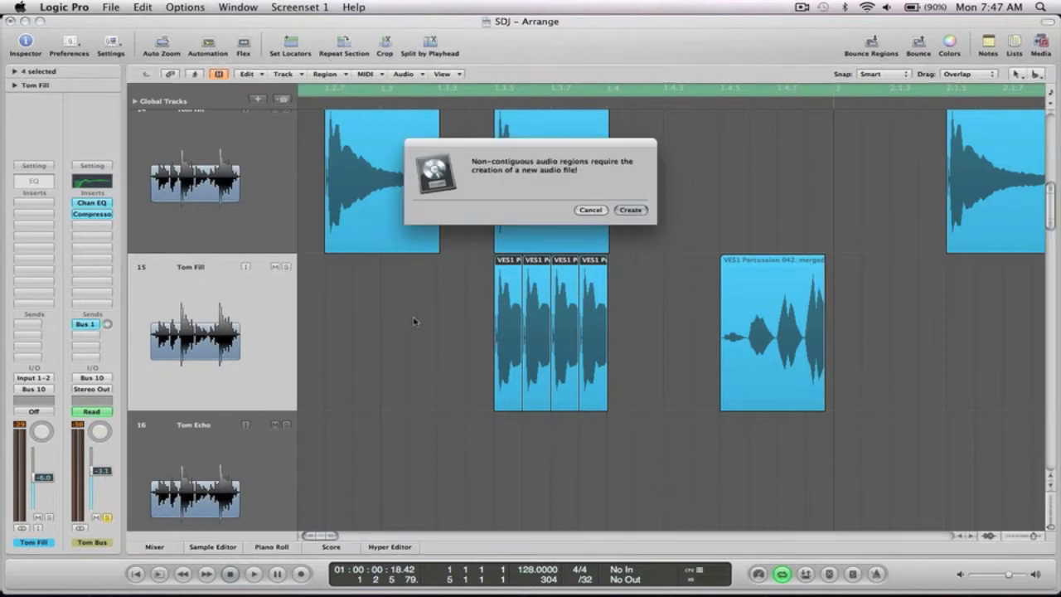
click(637, 211)
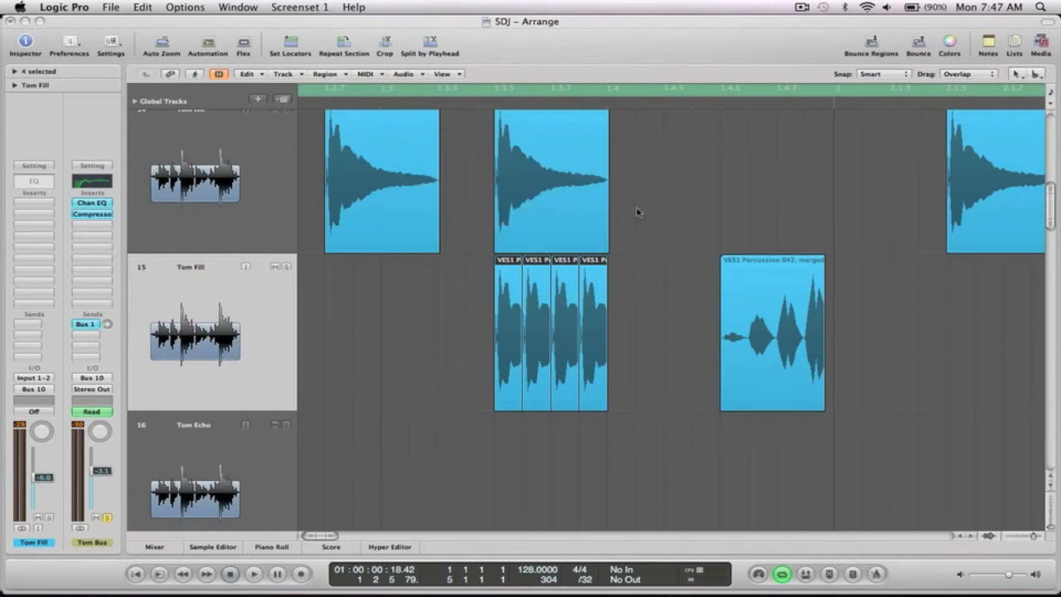
Step: Apply a Fade In to the merged tom region in the Sample Editor and close the editor
scroll(663, 340, right, 5)
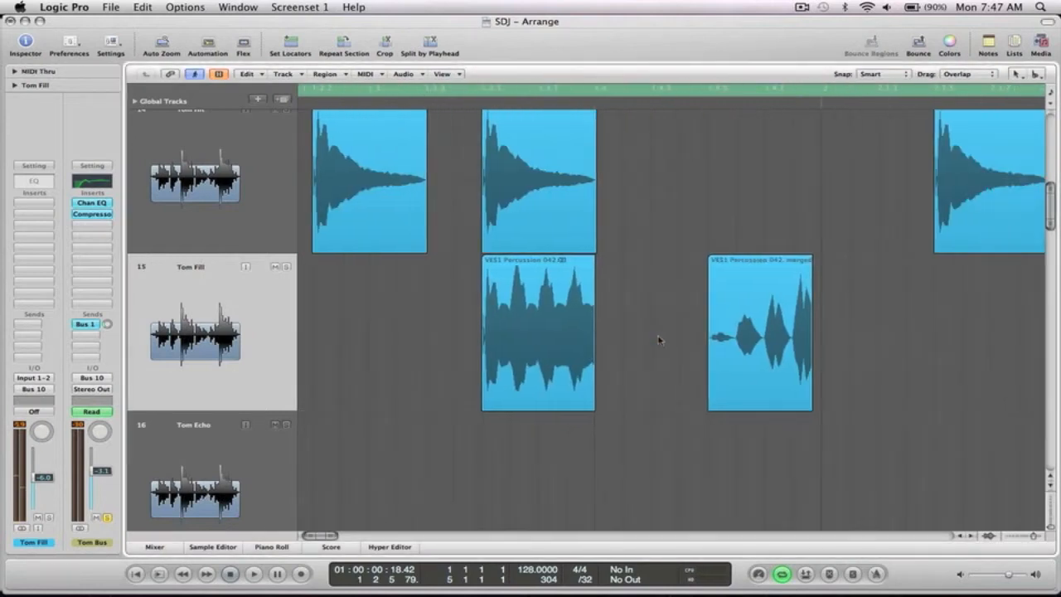
double_click(545, 312)
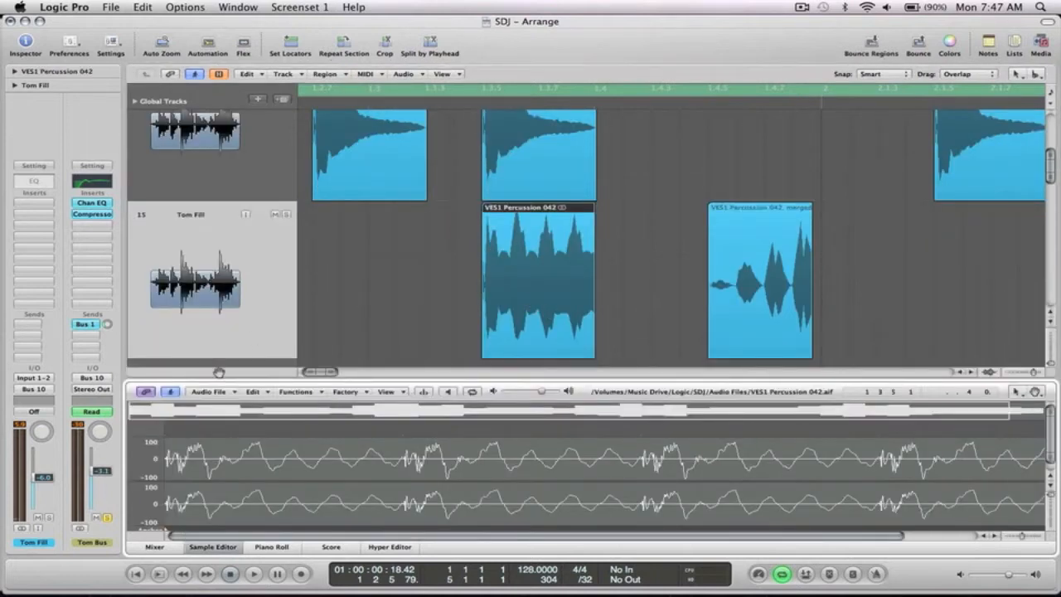
click(307, 393)
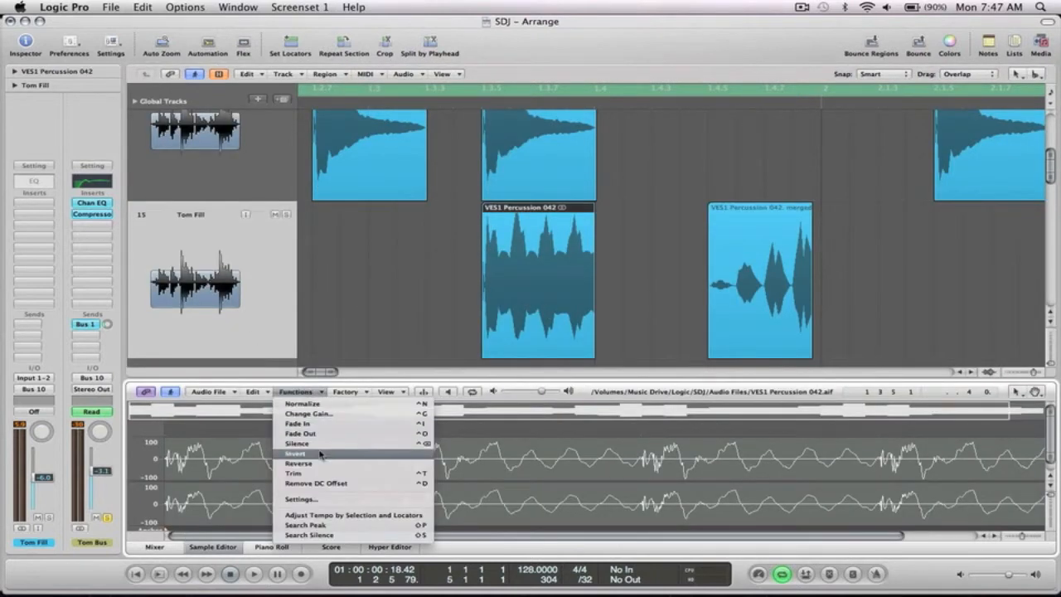
click(318, 423)
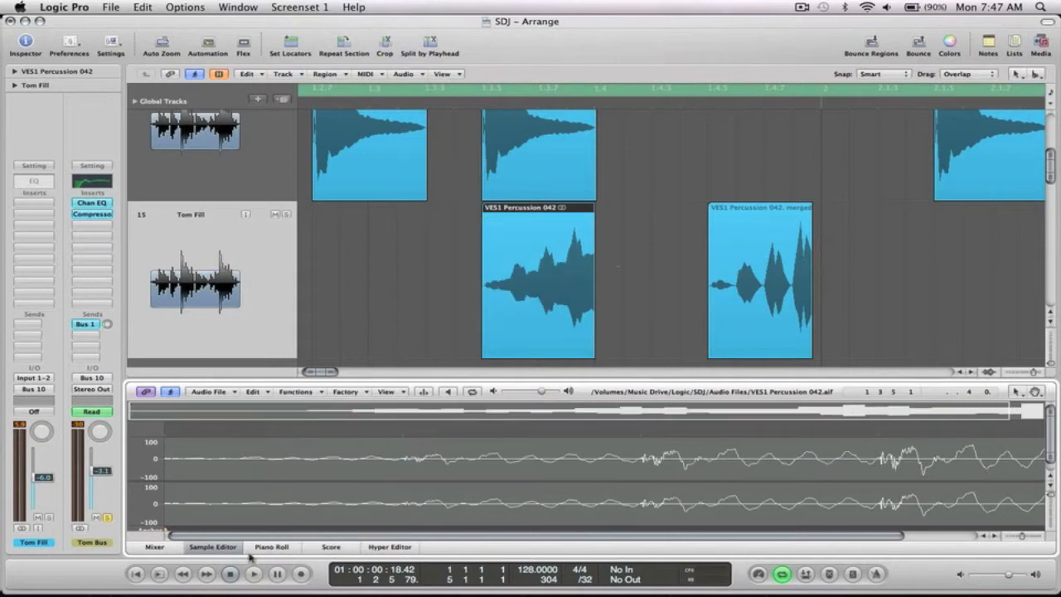
click(229, 550)
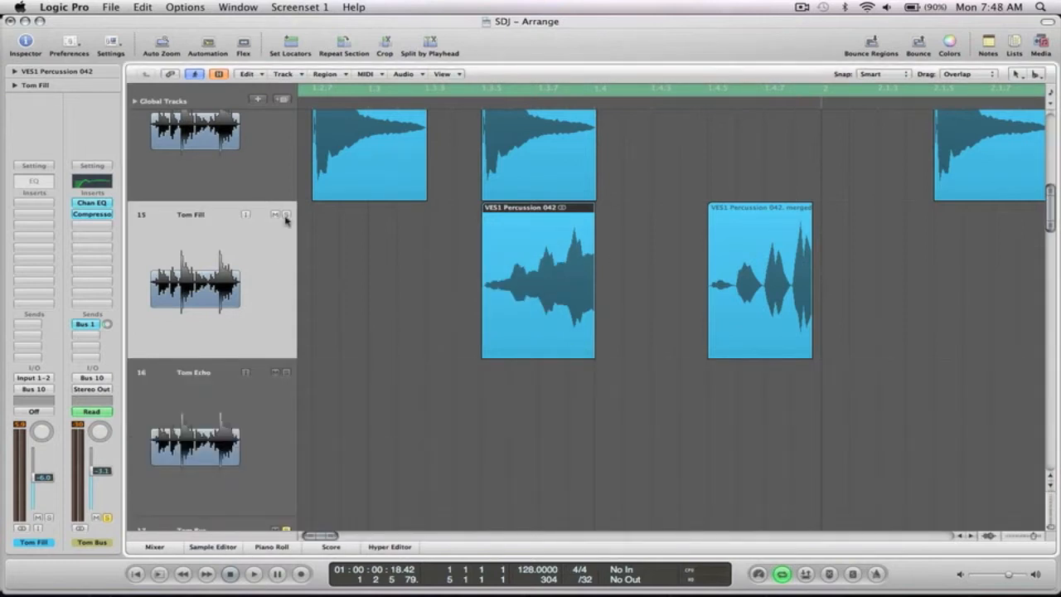
Step: Delete the faded-in merged region from the third beat of the Tom Fill track
key(Delete)
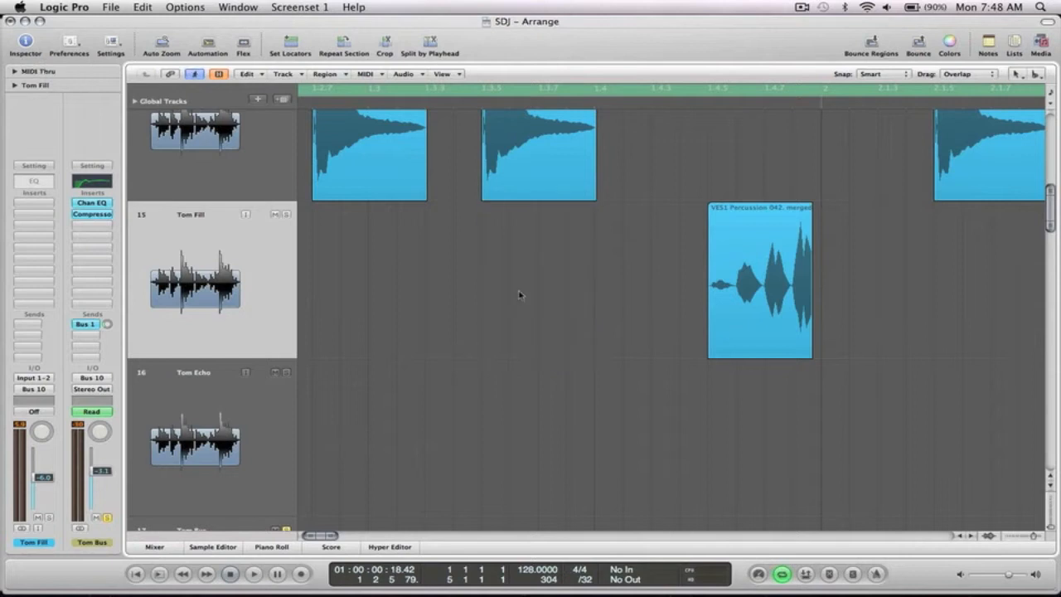
key(z)
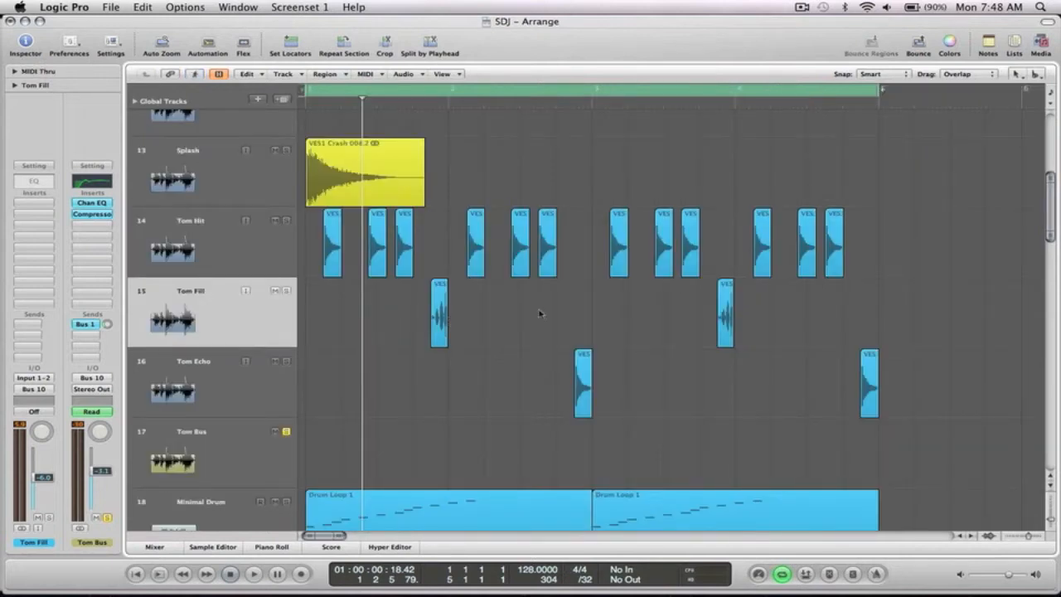
key(z)
Step: Play the loop with the Kick and Tom Bus soloed, viewing the four bars up close, and stop playback
key(space)
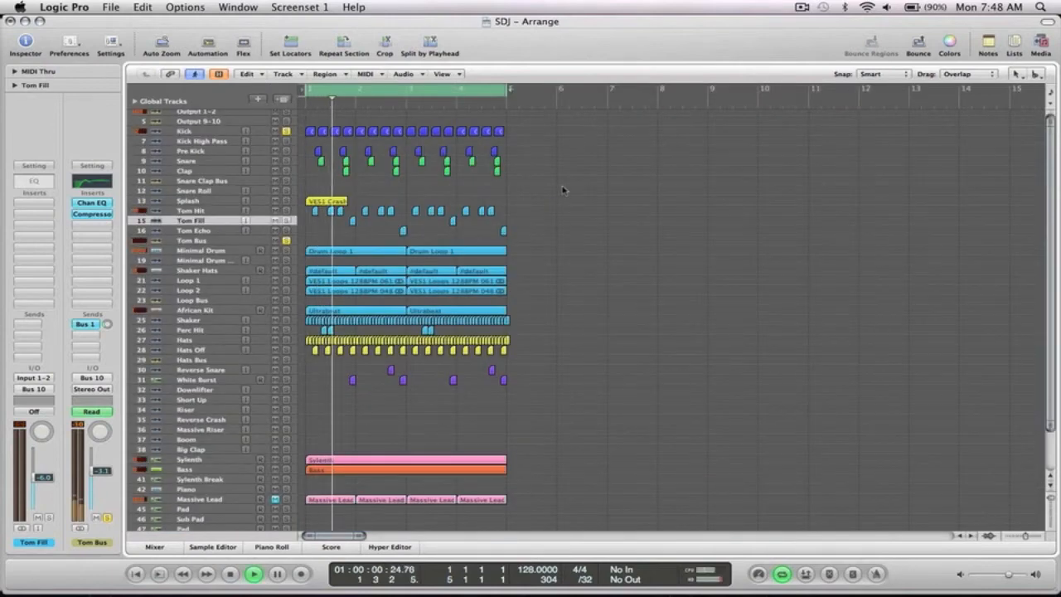
drag(552, 374, 308, 116)
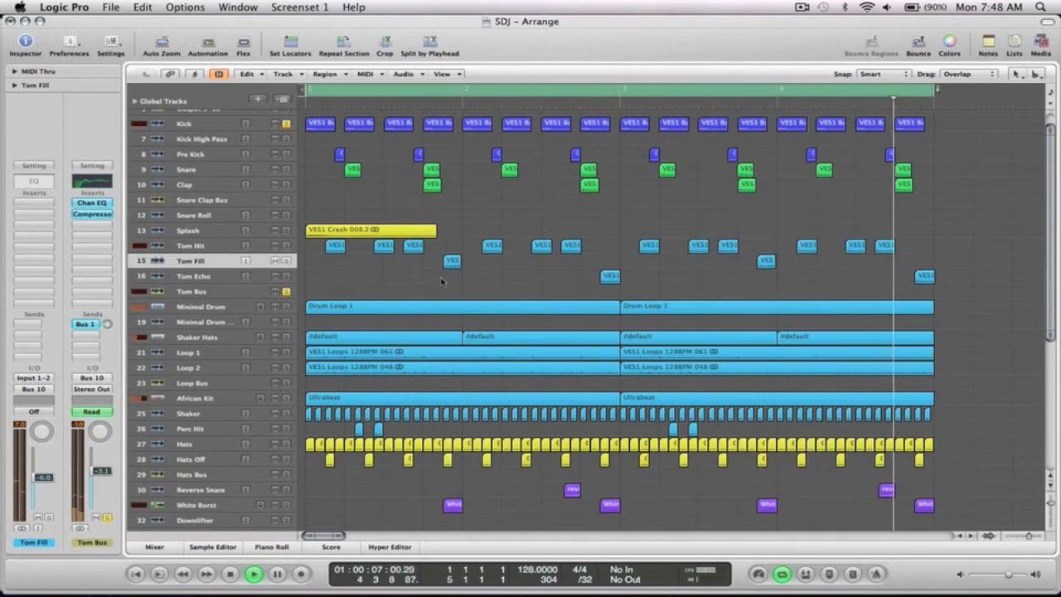
key(space)
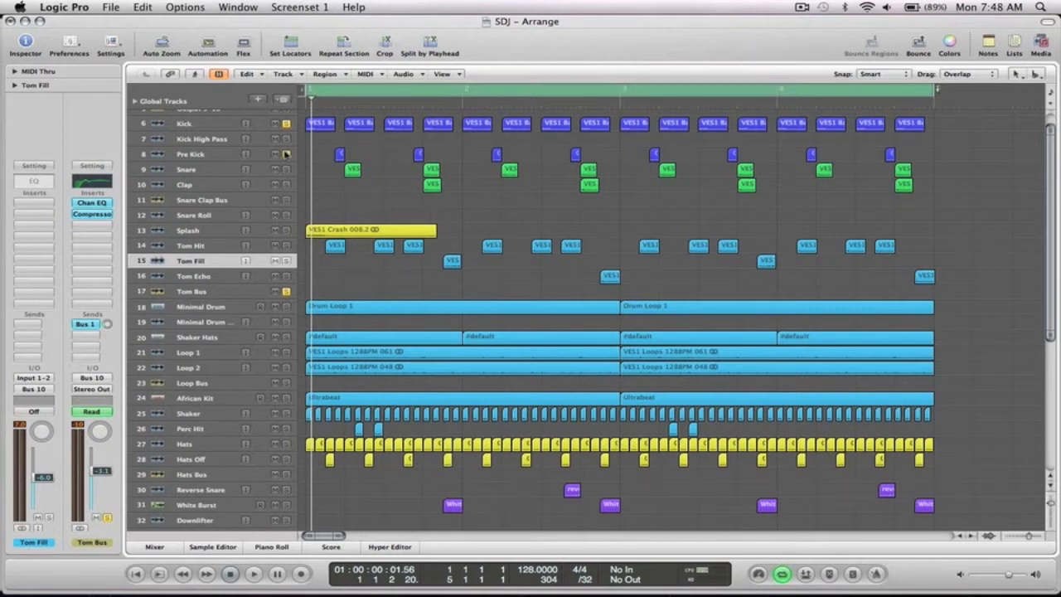
Step: Solo the Pre Kick track alongside the Kick and Tom Bus and play the loop
click(285, 155)
key(space)
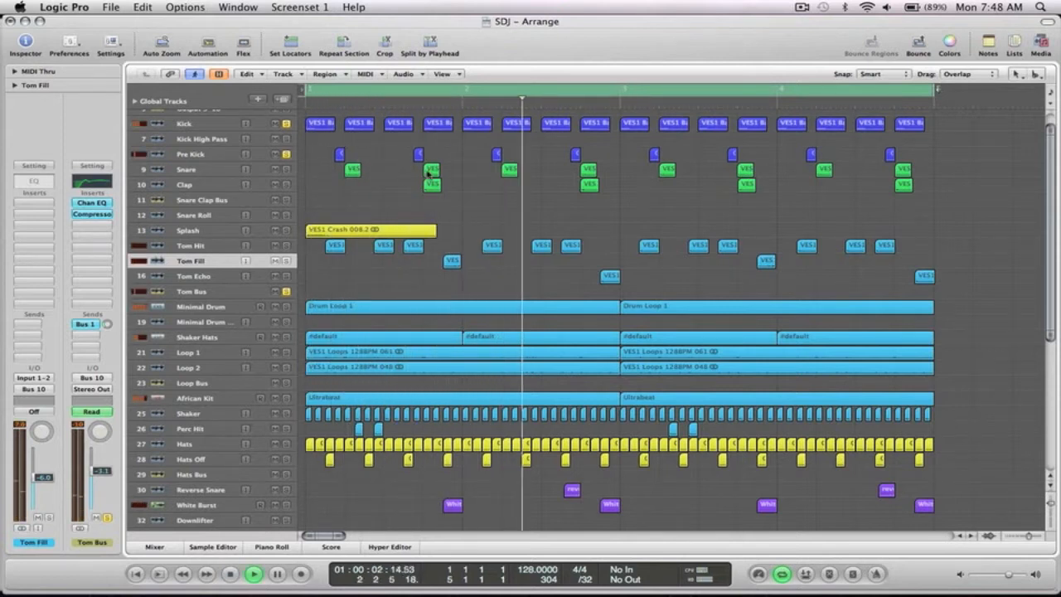
key(space)
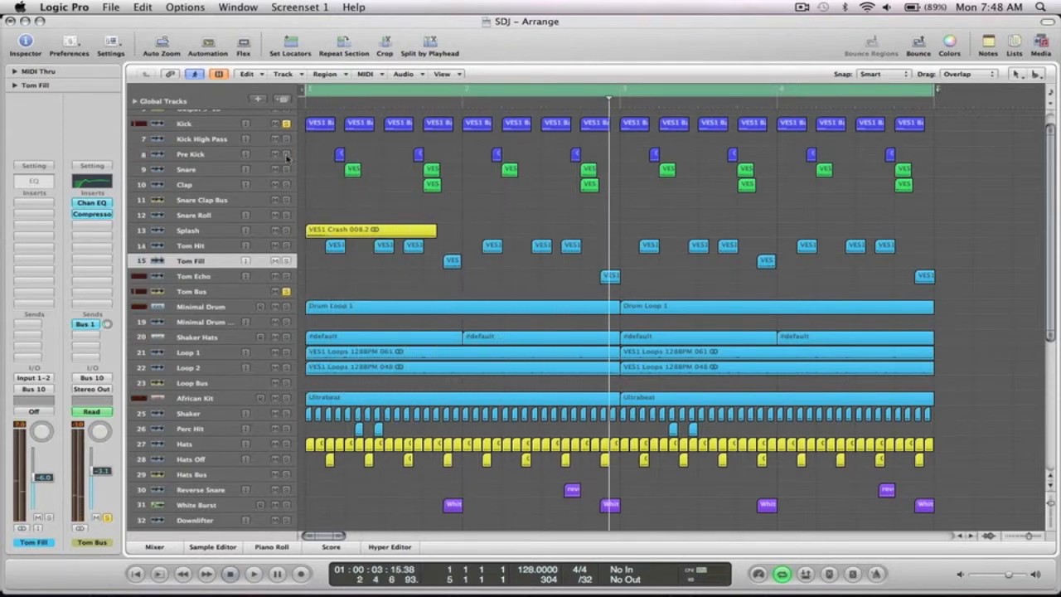
Step: Replay the loop from the start with only the Pre Kick track soloed and stop playback
key(Return)
key(space)
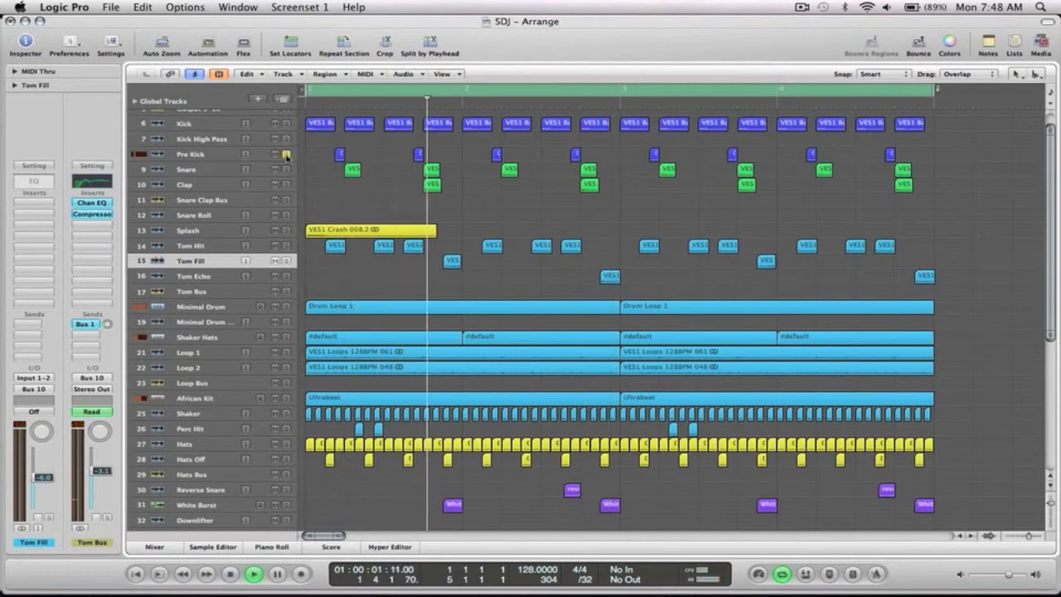
key(space)
Step: Solo the Kick, Snare Clap Bus and Tom Bus alongside the Pre Kick, inspect the snare and clap regions, and play the loop
click(286, 124)
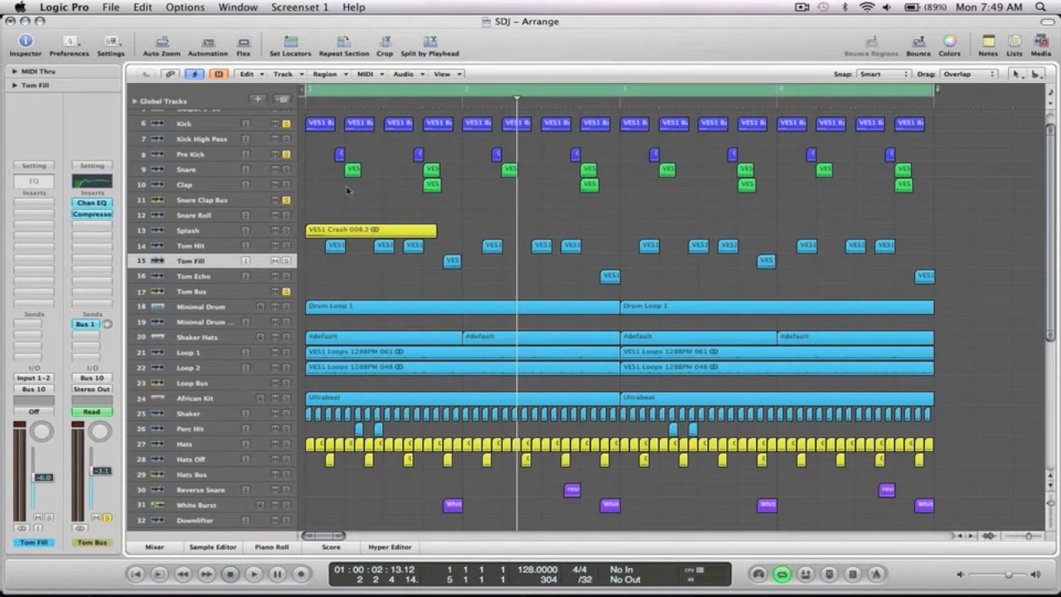
drag(453, 225, 307, 172)
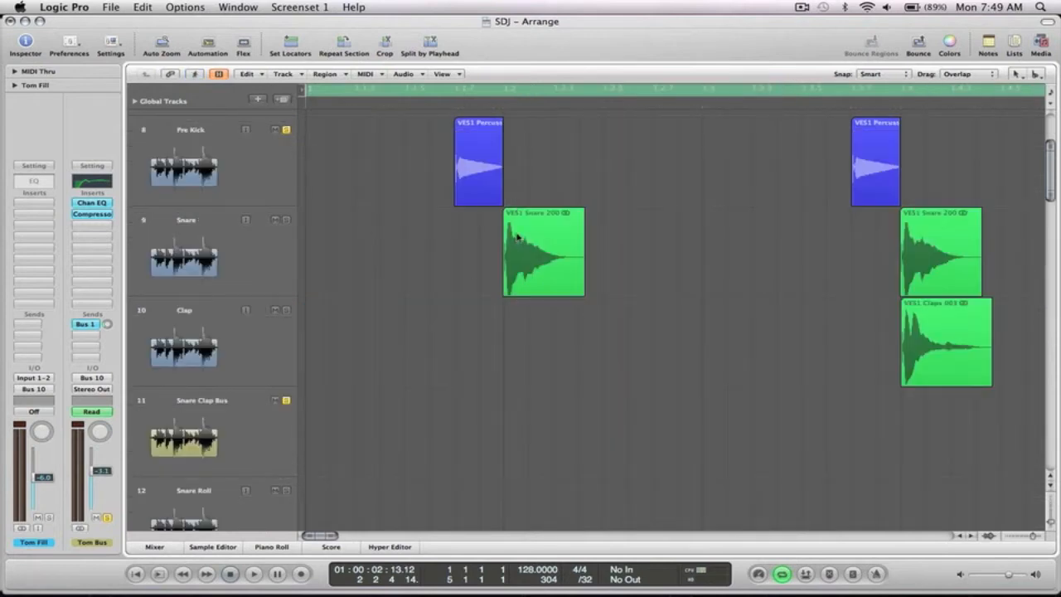
ctrl+alt+click(909, 332)
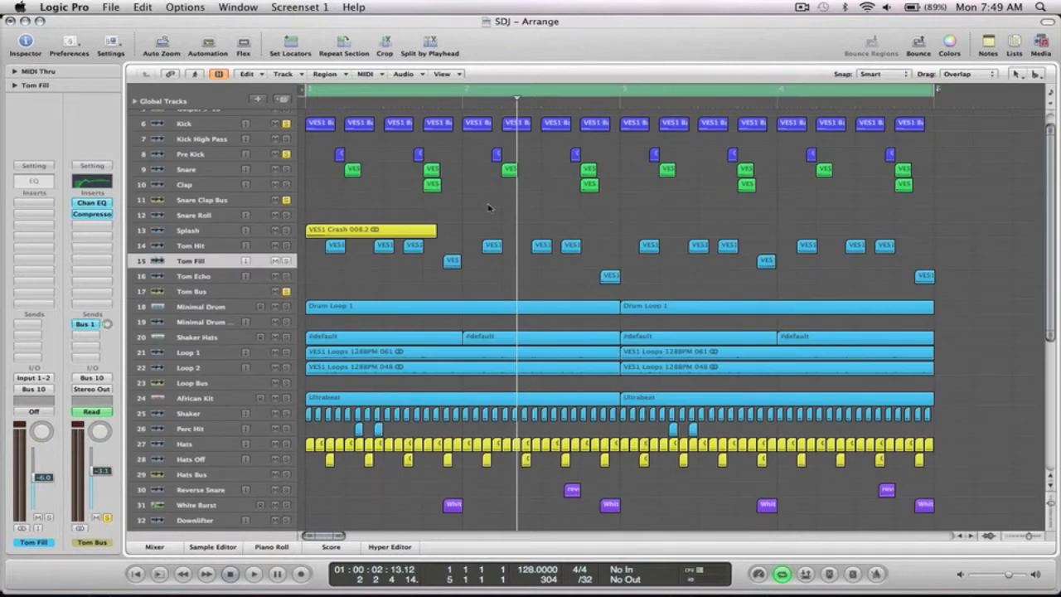
key(space)
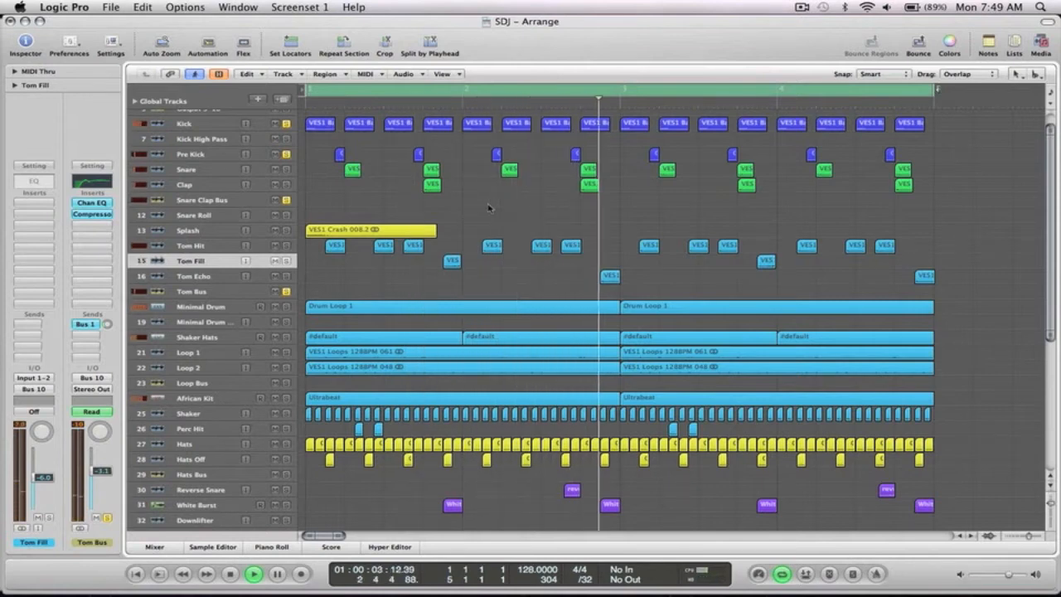
Step: Stop playback and step through the channel strips of the Snare, Kick High Pass, Clap and Snare Clap Bus tracks
click(184, 170)
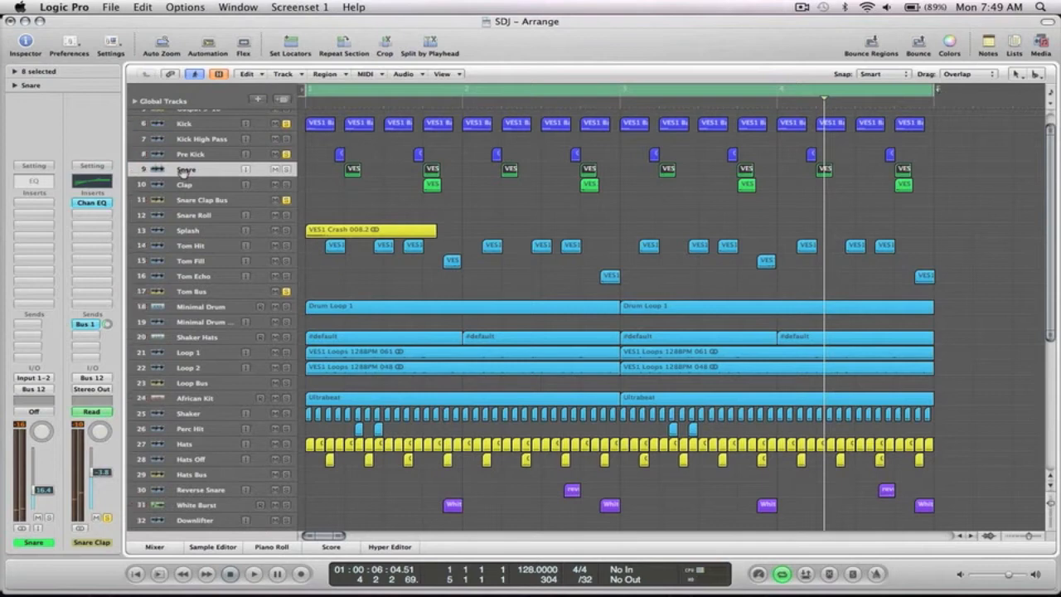
key(Up)
key(Up)
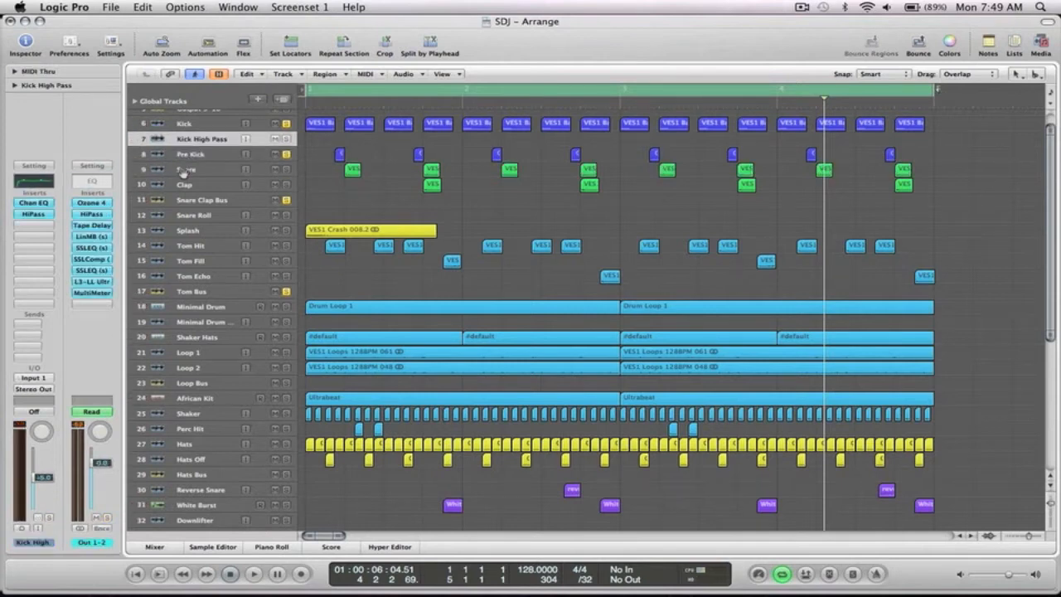
key(Down)
key(Down)
key(Down)
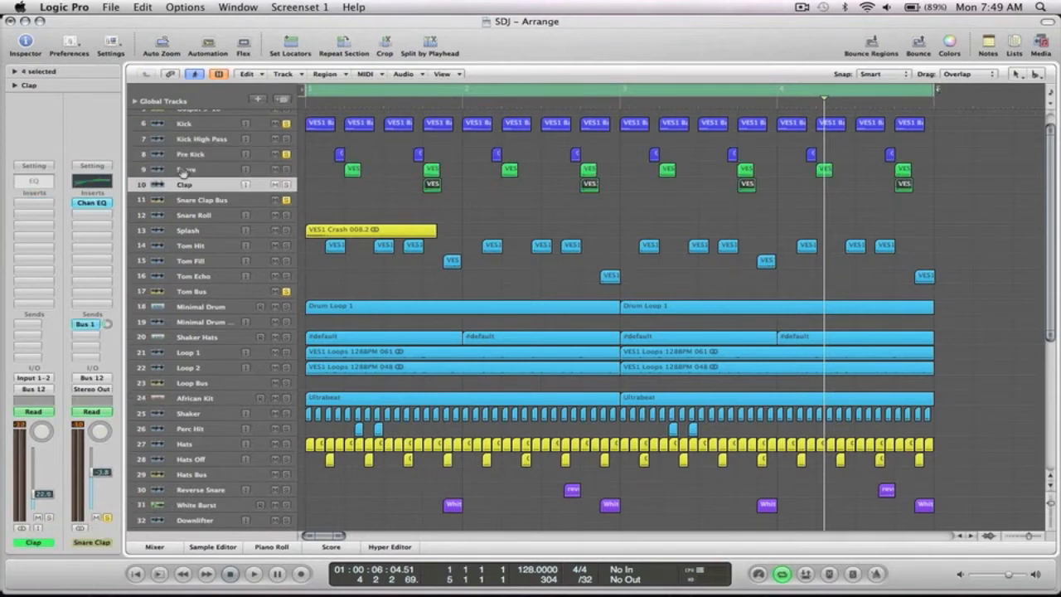
key(Down)
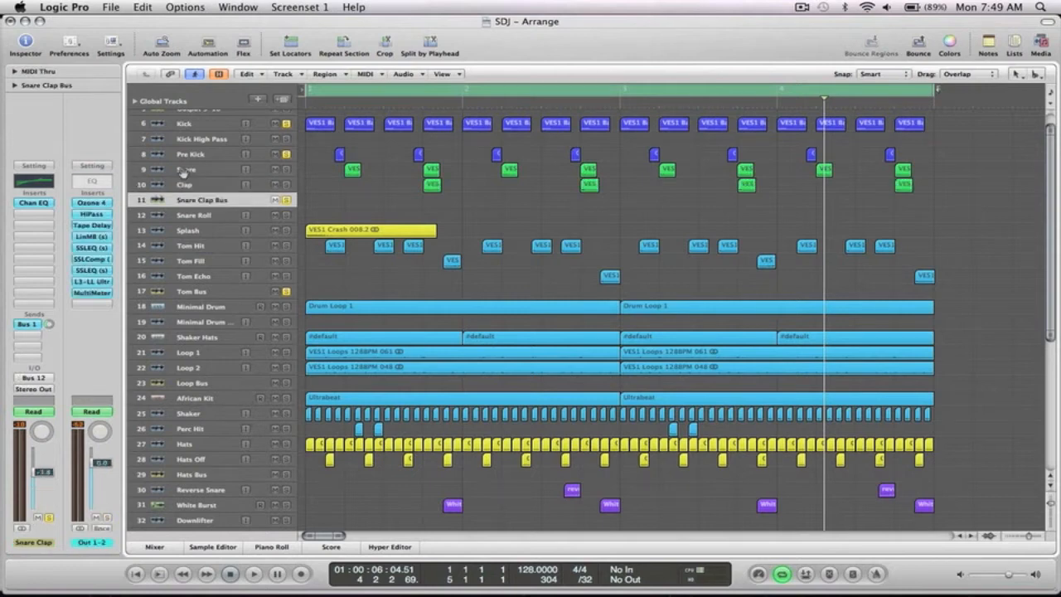
Step: Check the channel strips of the Tom Hit and Snare Roll tracks
key(Down)
key(Down)
key(Down)
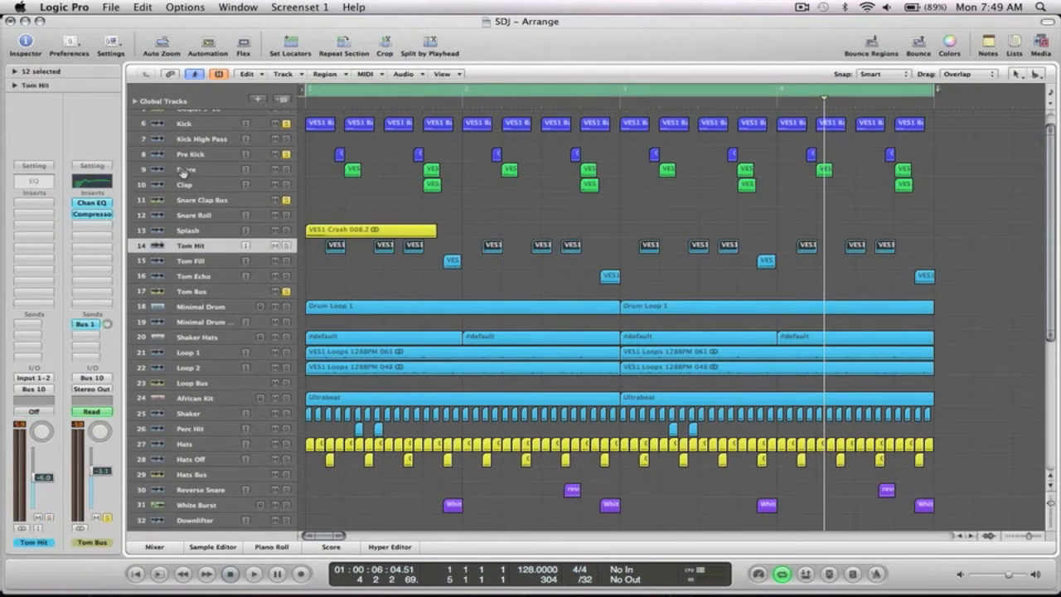
key(Up)
key(Up)
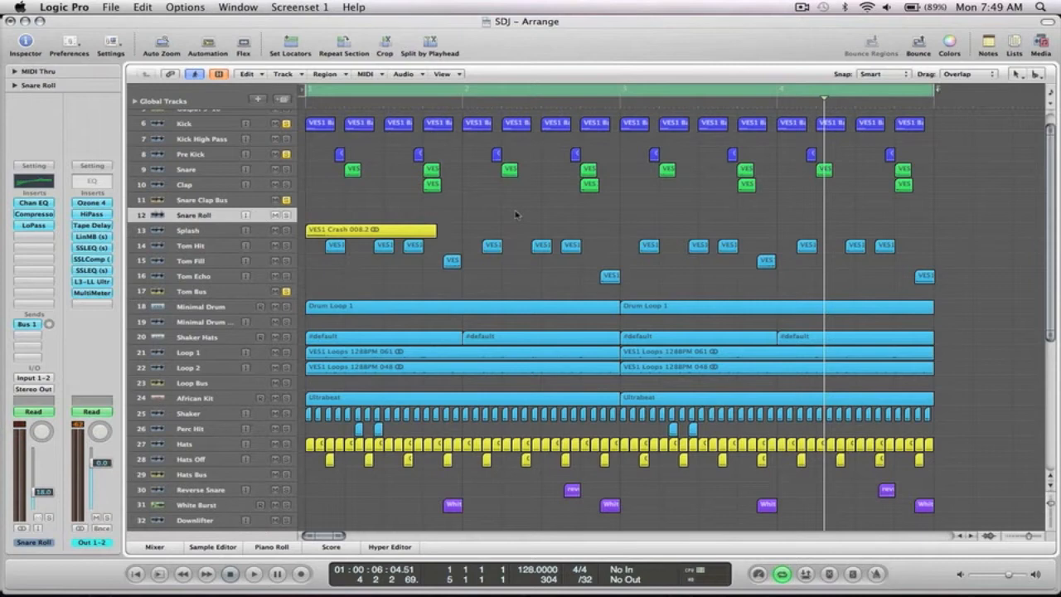
Step: Solo the Minimal Drum track alongside the kick, snare/clap and tom layers and play the loop from the start
ctrl+alt+click(516, 213)
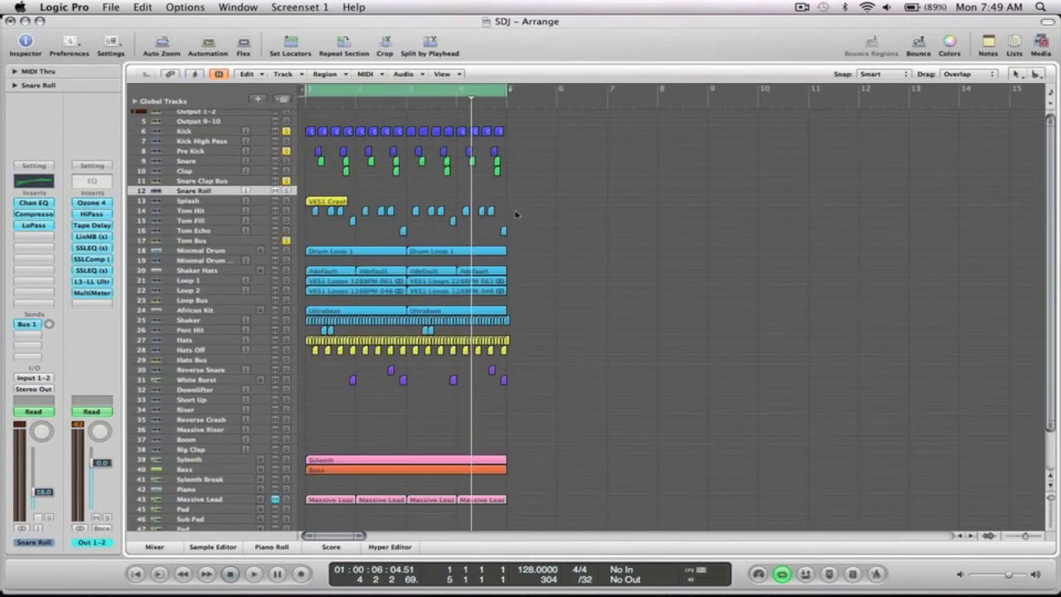
drag(531, 429, 292, 123)
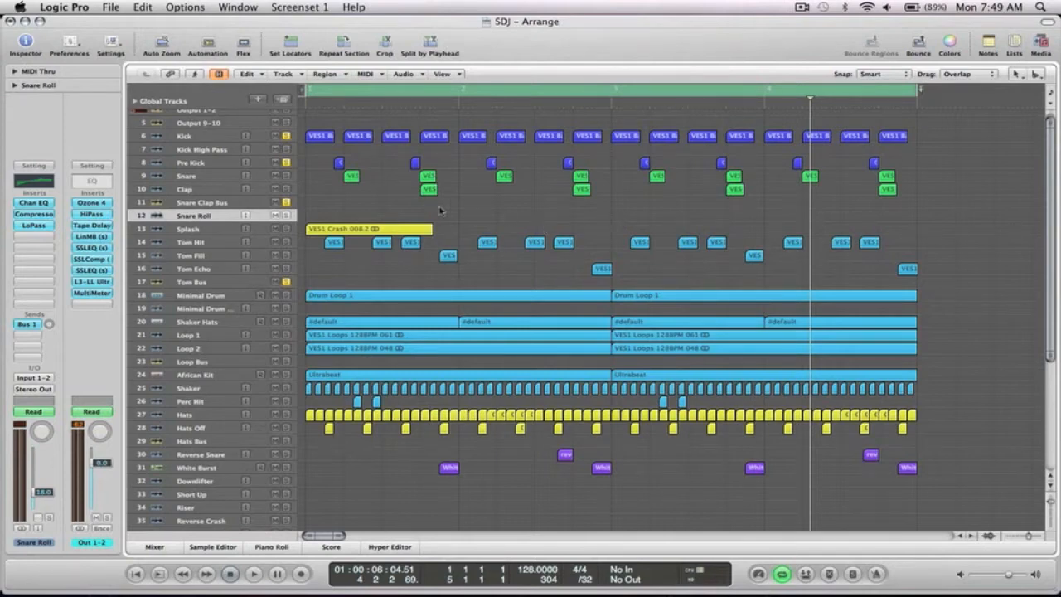
scroll(441, 210, down, 1)
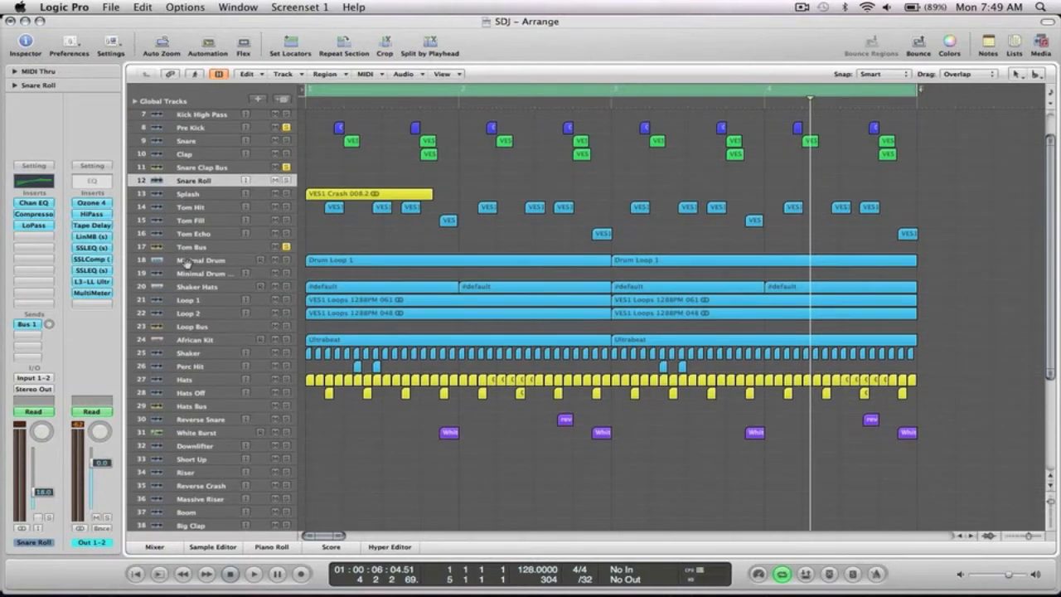
click(306, 262)
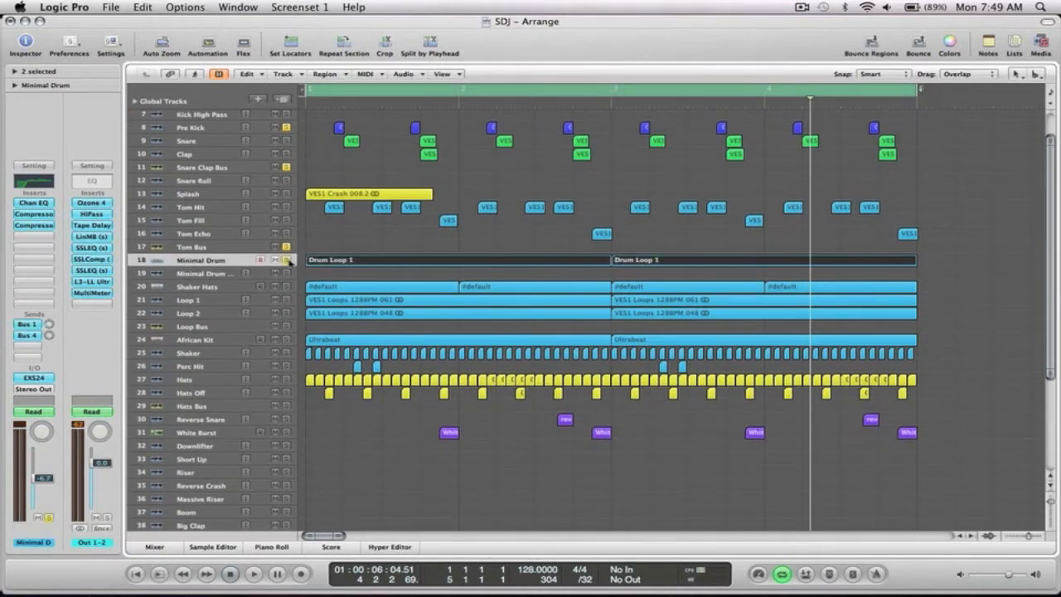
key(z)
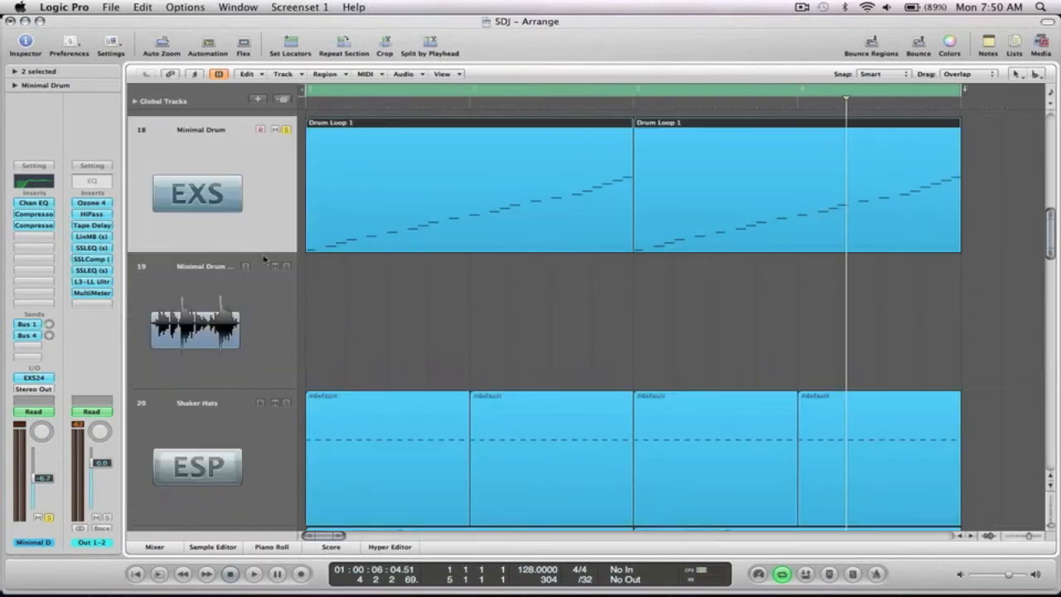
key(z)
key(Return)
key(space)
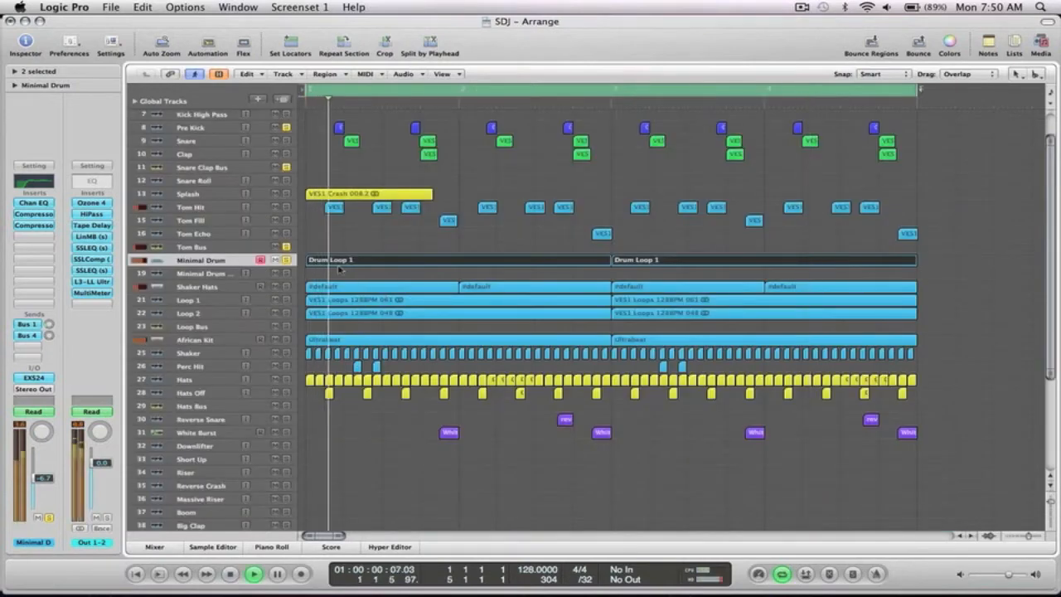
Step: Leave only the Minimal Drum track soloed during playback, listen to it alone, and stop playback
click(286, 259)
click(286, 260)
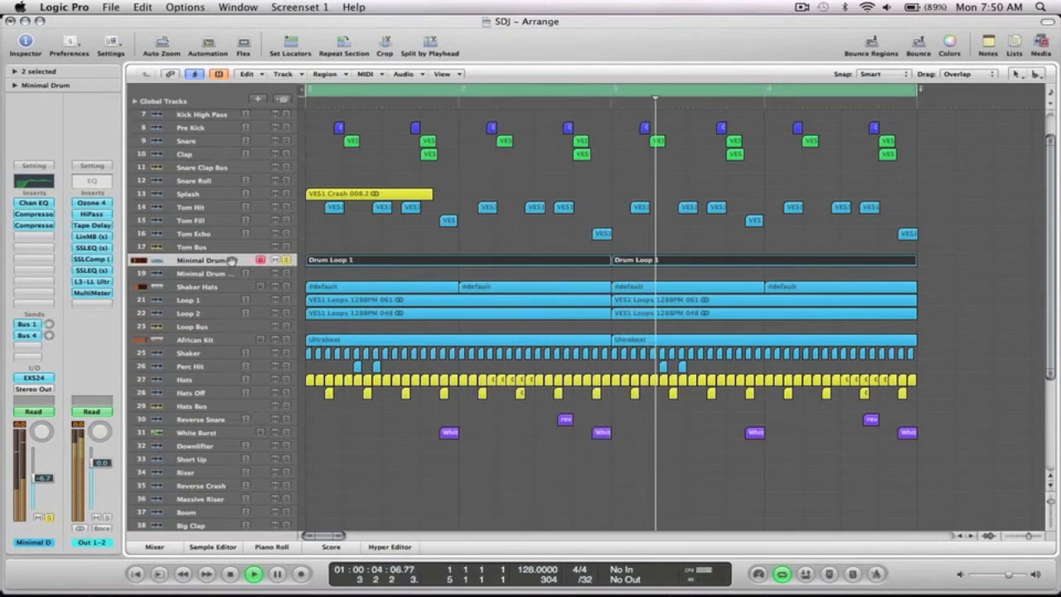
key(space)
Step: Examine the Drum Loop 1 regions on the Minimal Drum track up close and take the track out of solo
key(z)
drag(538, 276, 292, 239)
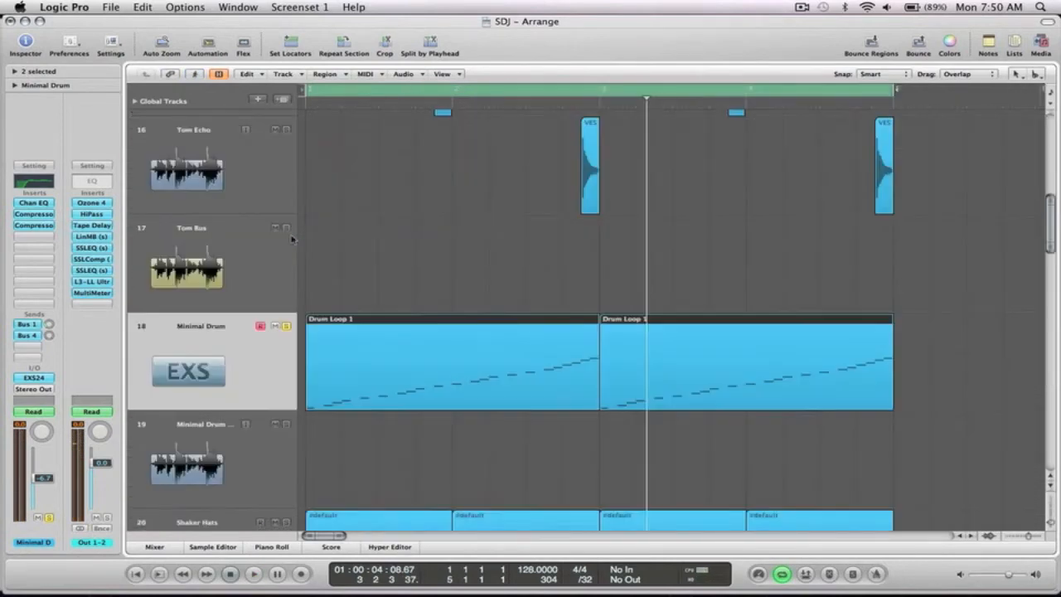
click(396, 278)
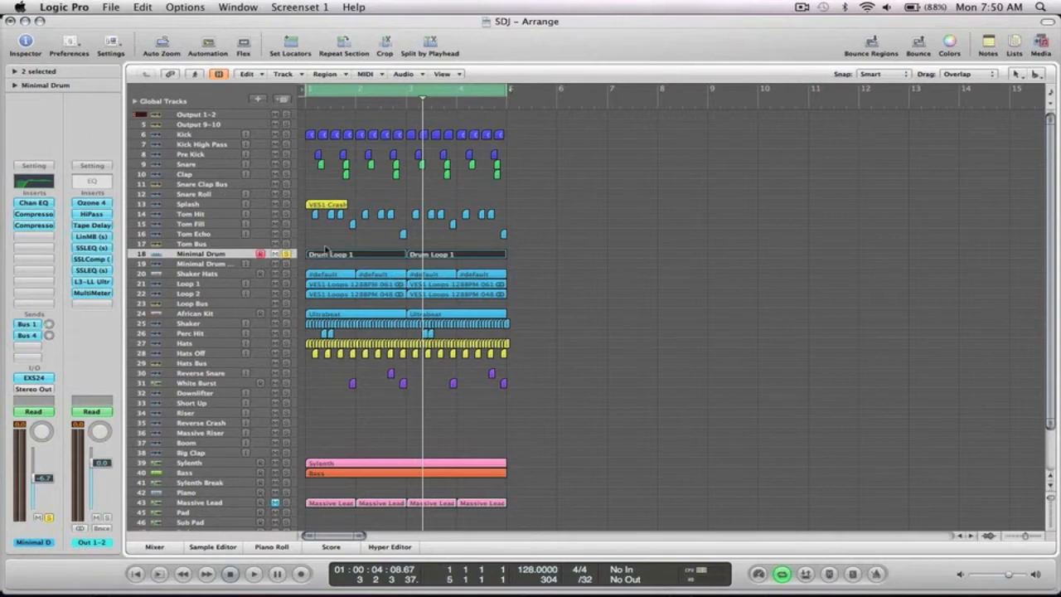
double_click(344, 253)
click(64, 290)
drag(64, 290, 51, 184)
click(26, 34)
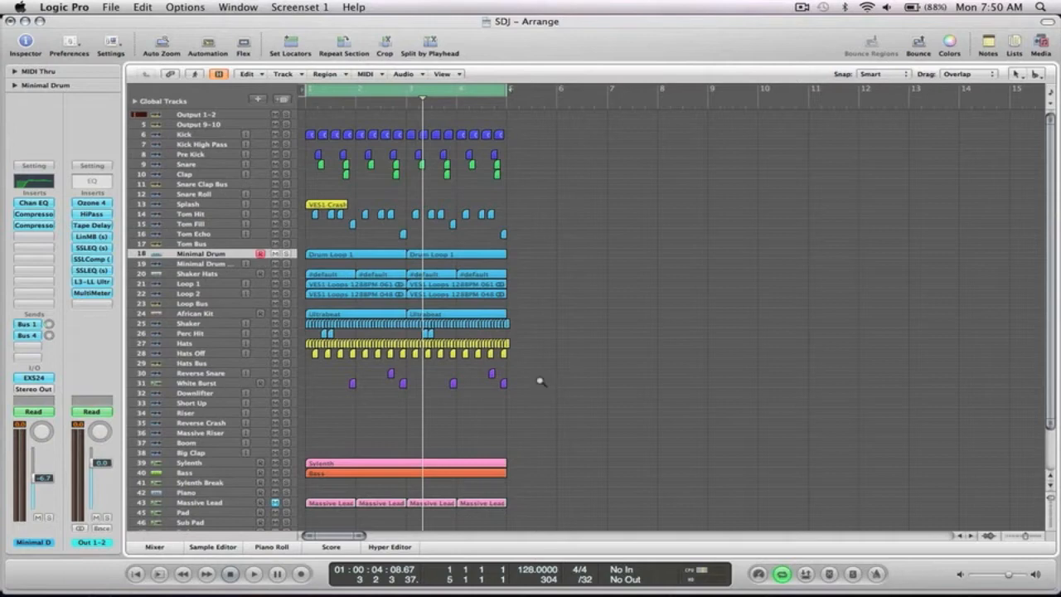
Step: Play the loop from the start with only the African Kit soloed, stop playback and clear its solo
drag(543, 388, 371, 246)
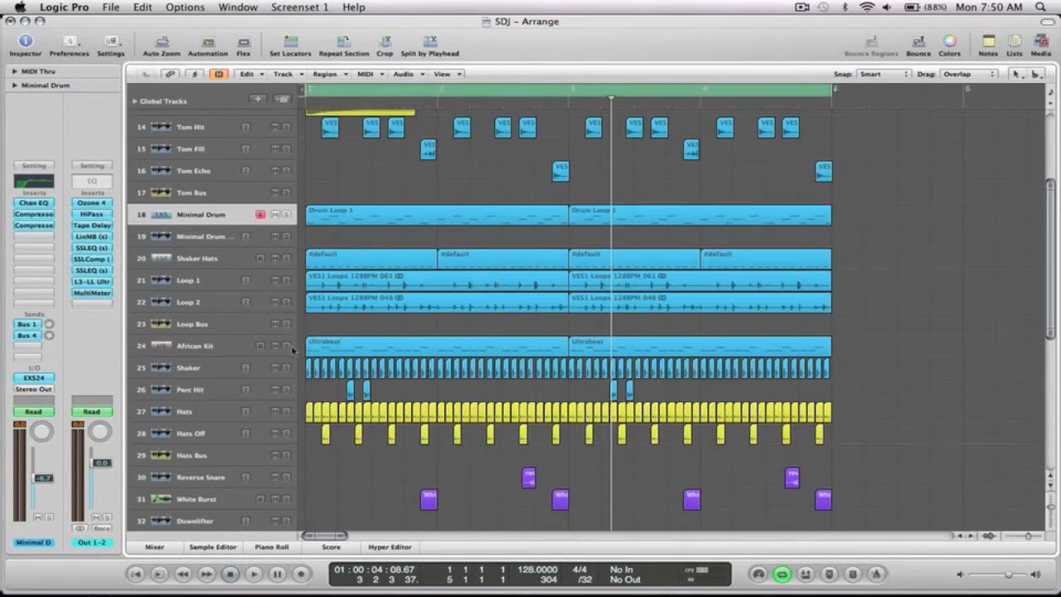
key(Return)
key(space)
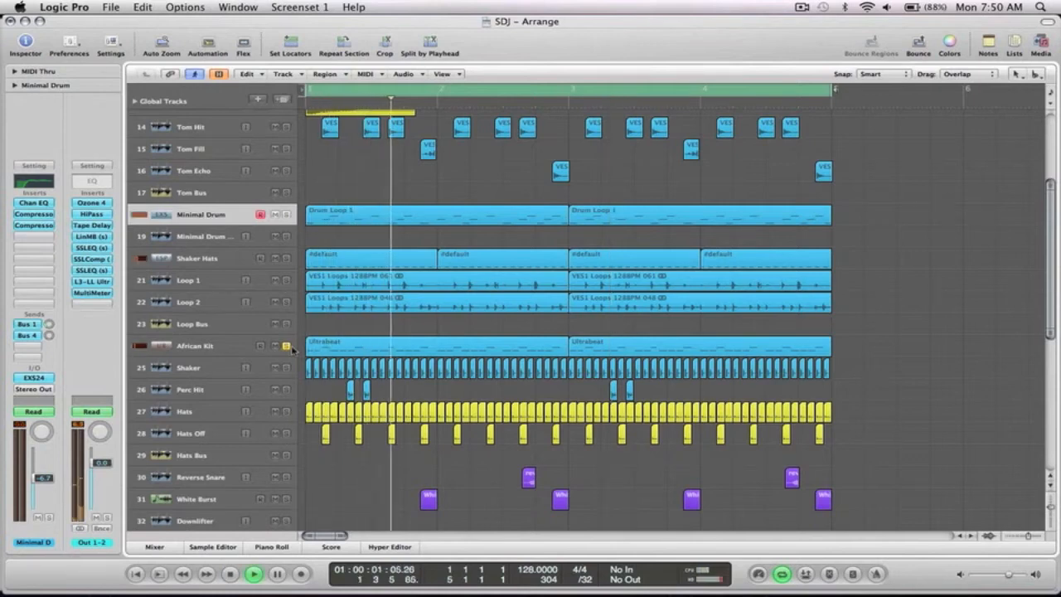
key(space)
ctrl+alt+click(387, 315)
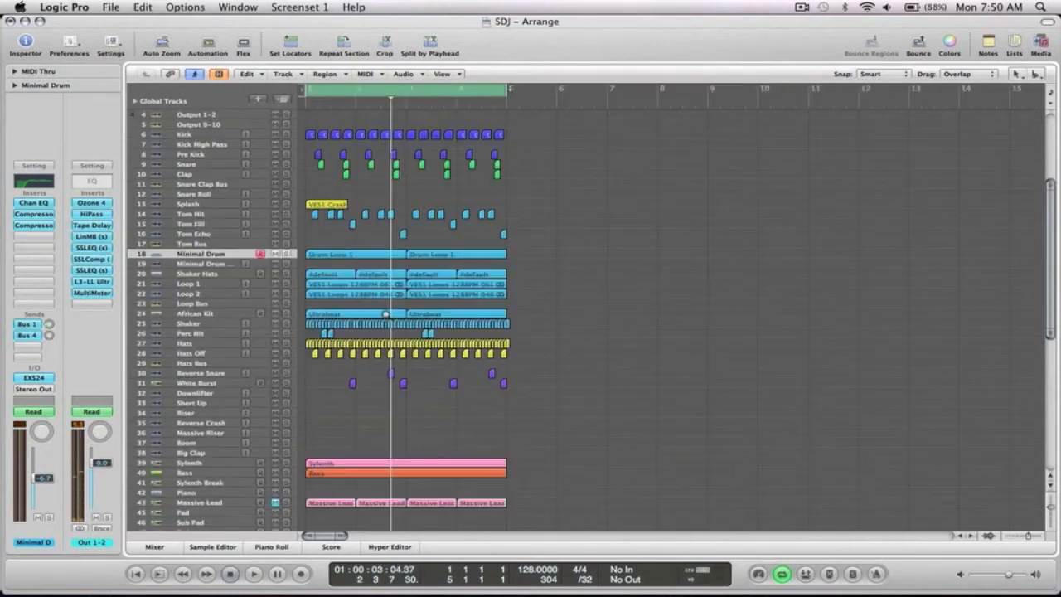
Step: Solo the Sylenth track, play its four-bar part, then stop playback and clear its solo
ctrl+alt+click(549, 270)
drag(352, 471, 288, 377)
click(286, 320)
key(space)
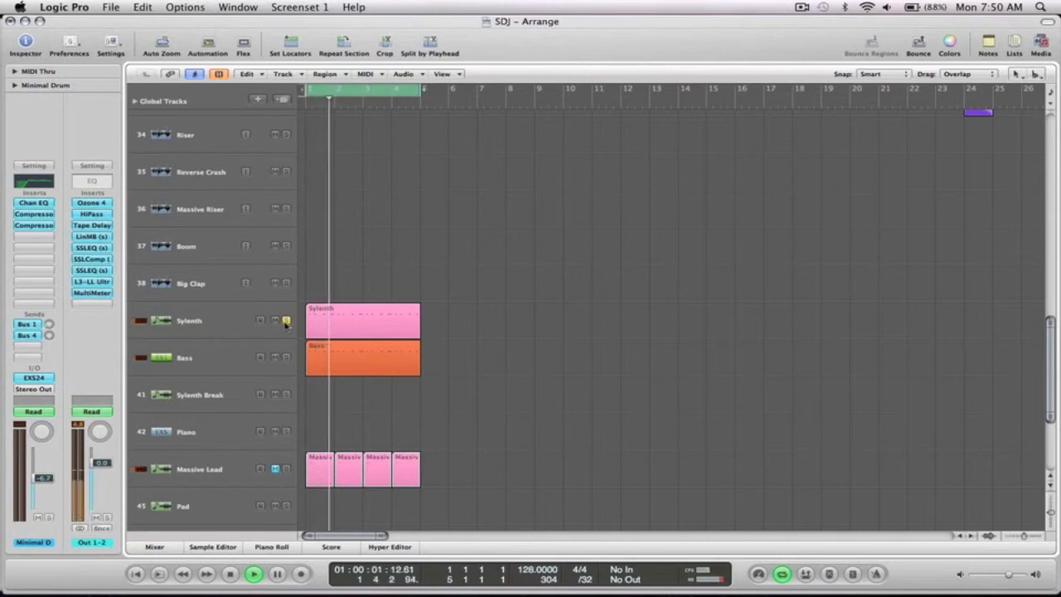
key(space)
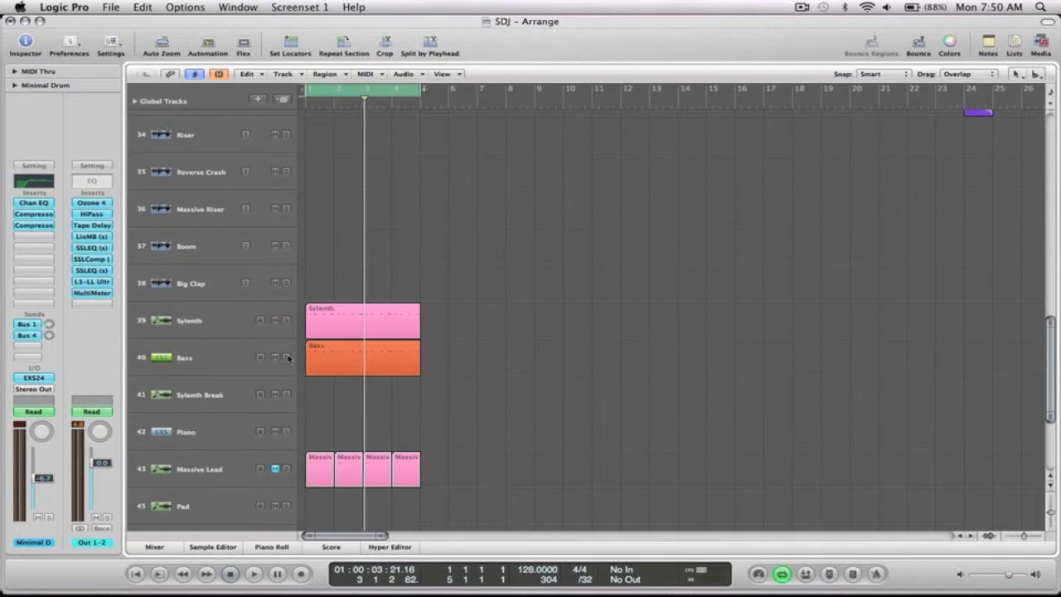
Step: Play the Bass track soloed, show its ES1 instrument settings, then close the instrument window and stop playback
click(287, 357)
click(199, 357)
key(space)
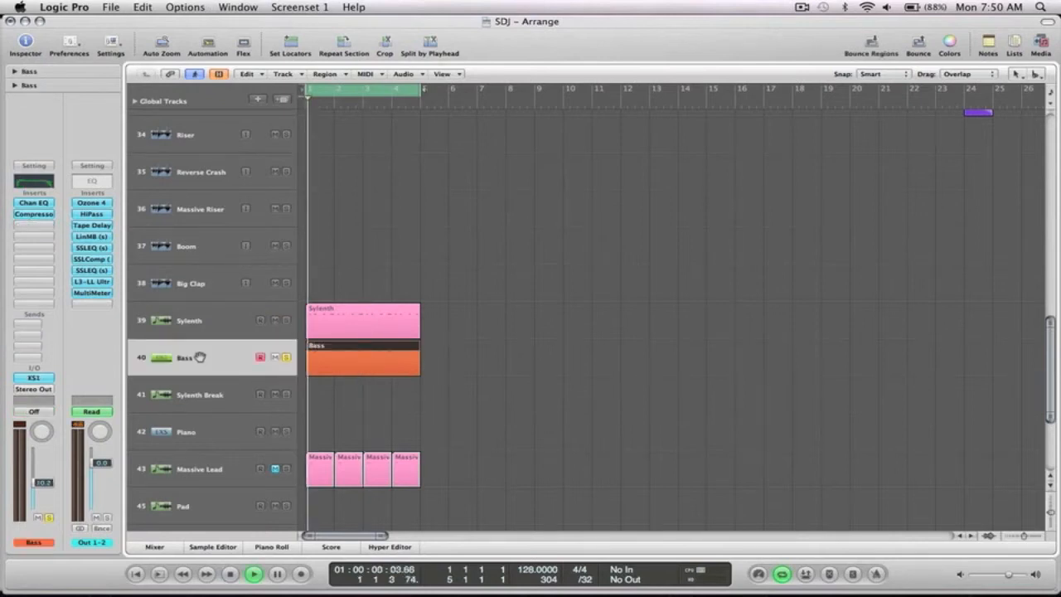
click(33, 378)
drag(290, 58, 699, 25)
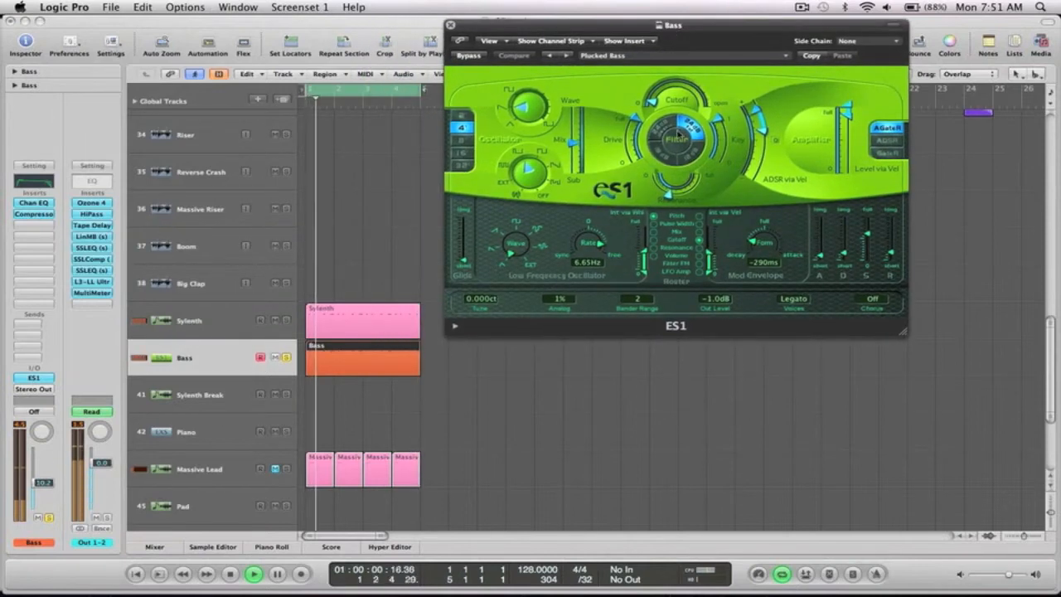
click(449, 25)
key(space)
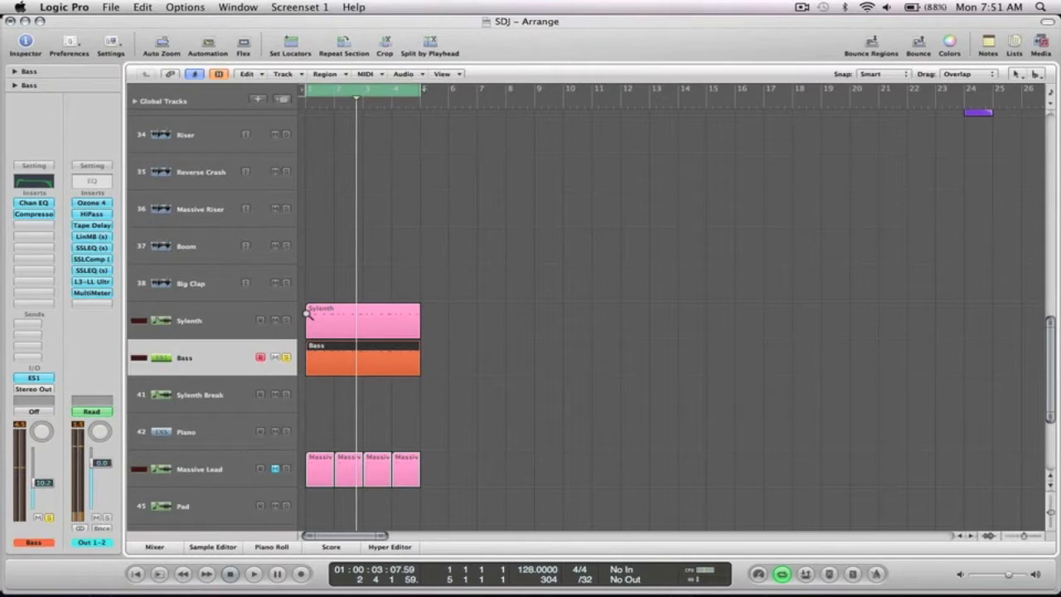
Step: Play the loop from the start with the Sylenth and Bass tracks soloed together, then clear both solos
key(z)
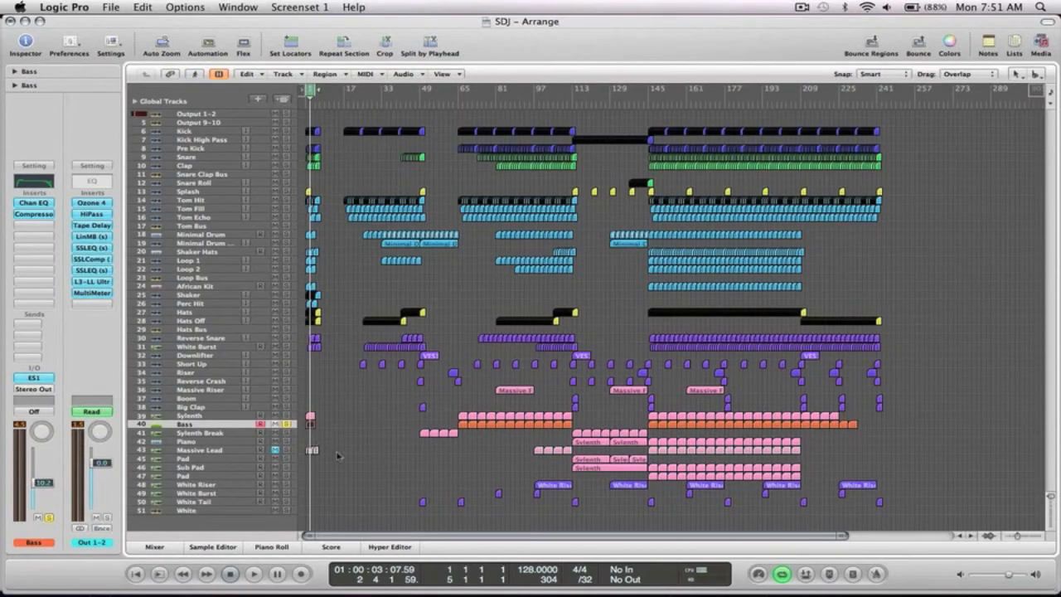
key(z)
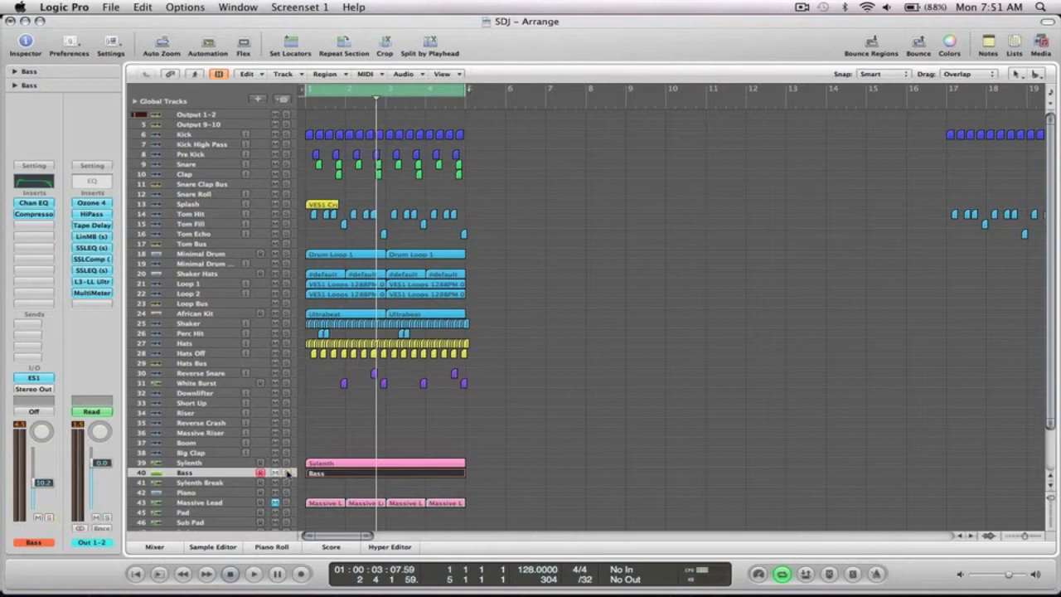
click(286, 472)
key(Return)
key(space)
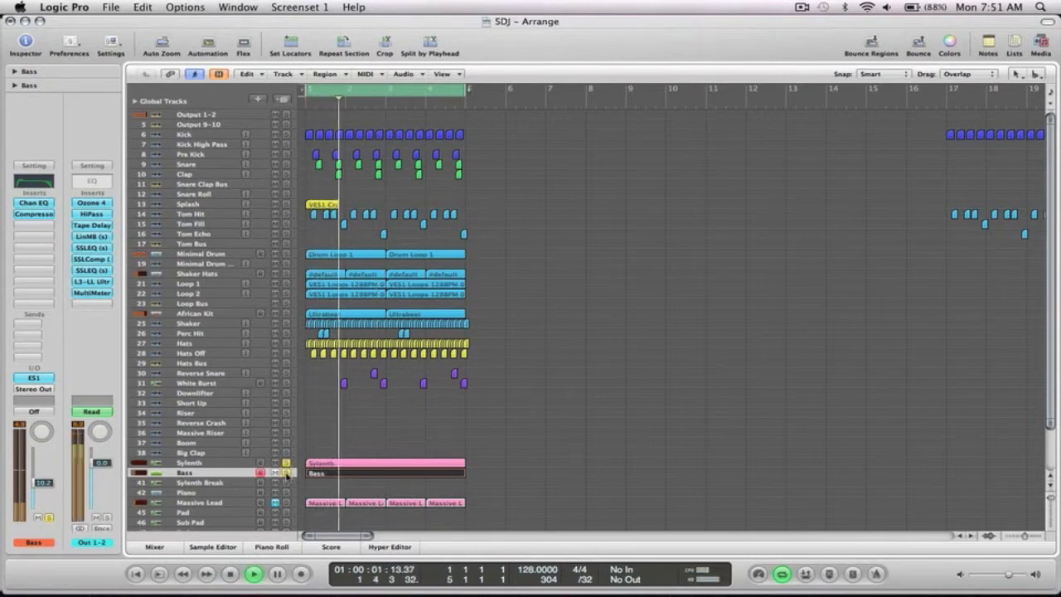
click(286, 472)
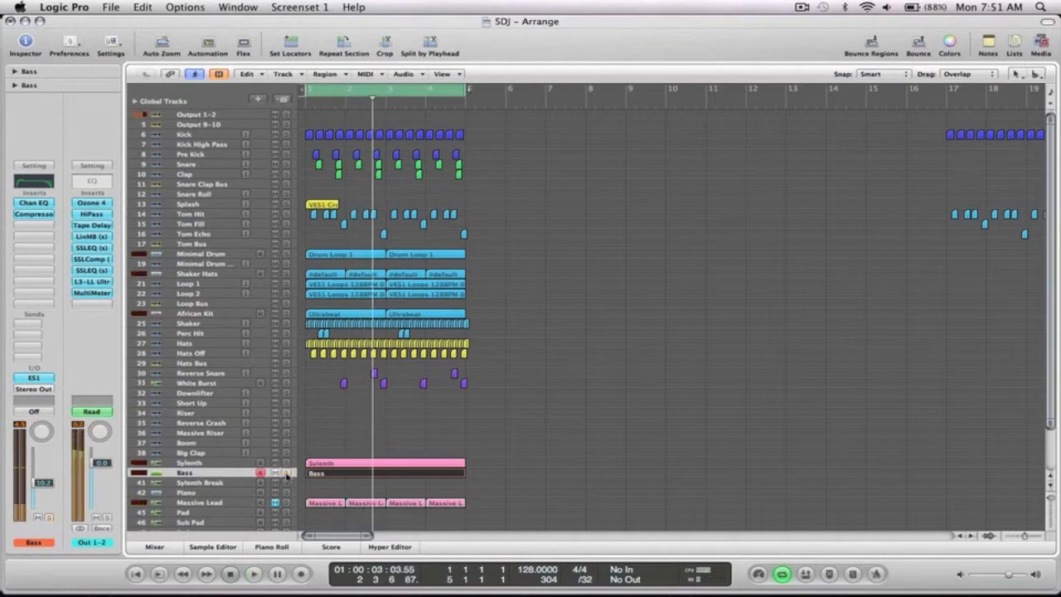
Step: Play the whole loop from the start with no tracks soloed and stop playback
click(320, 473)
key(Return)
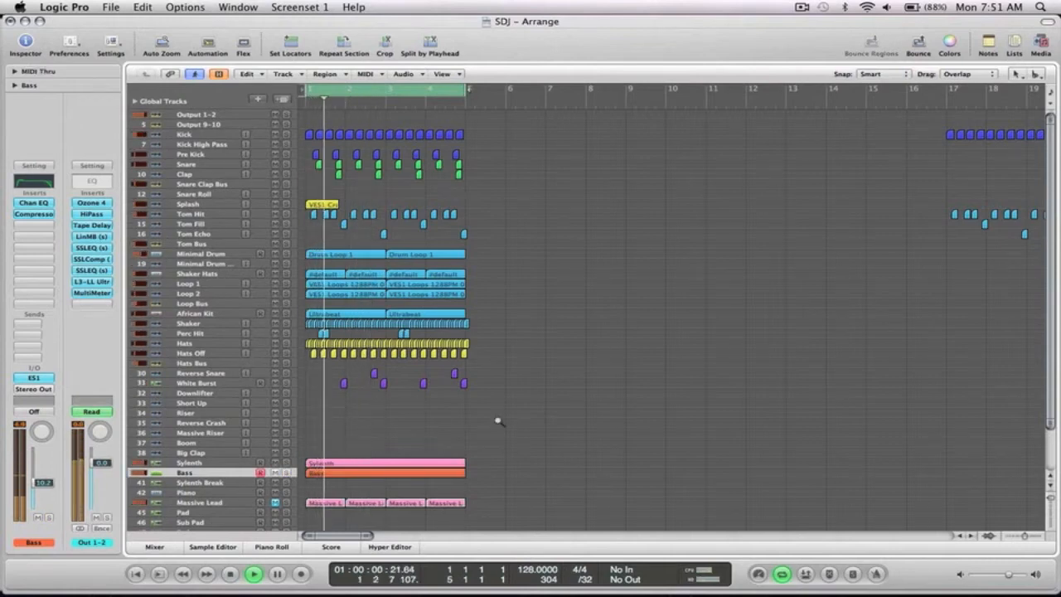
key(z)
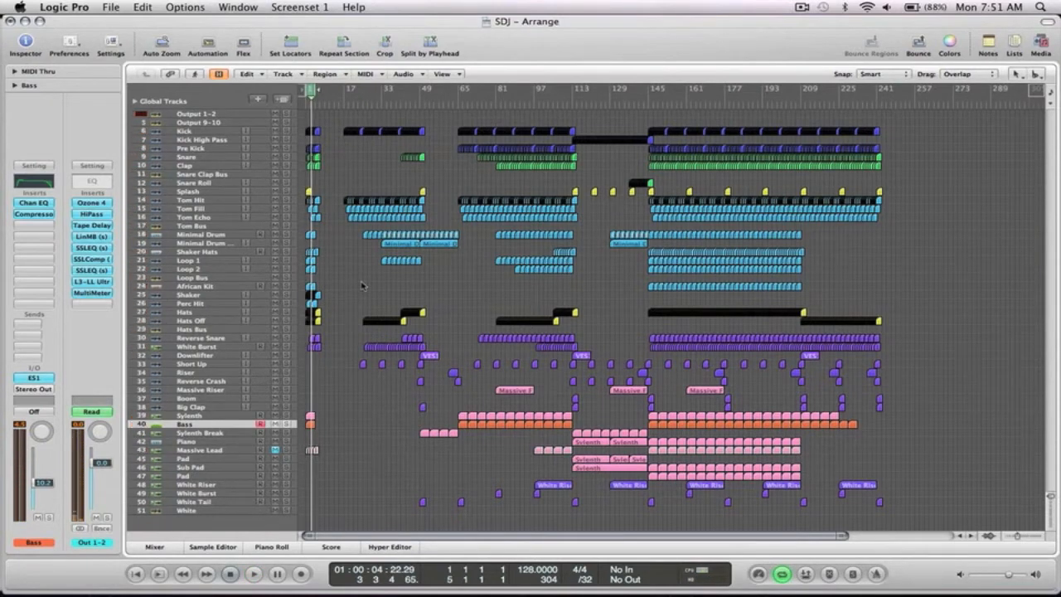
Step: Turn off cycle mode, unmute and solo the Massive Lead track, play it from the start and stop playback
click(319, 92)
drag(341, 469, 307, 400)
click(287, 414)
key(Return)
key(space)
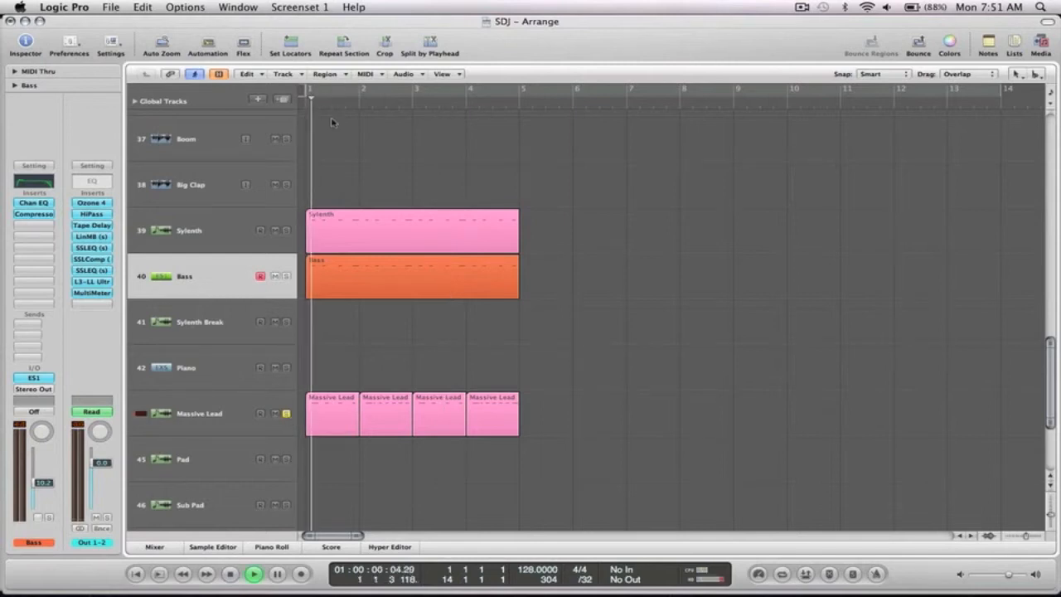
click(169, 417)
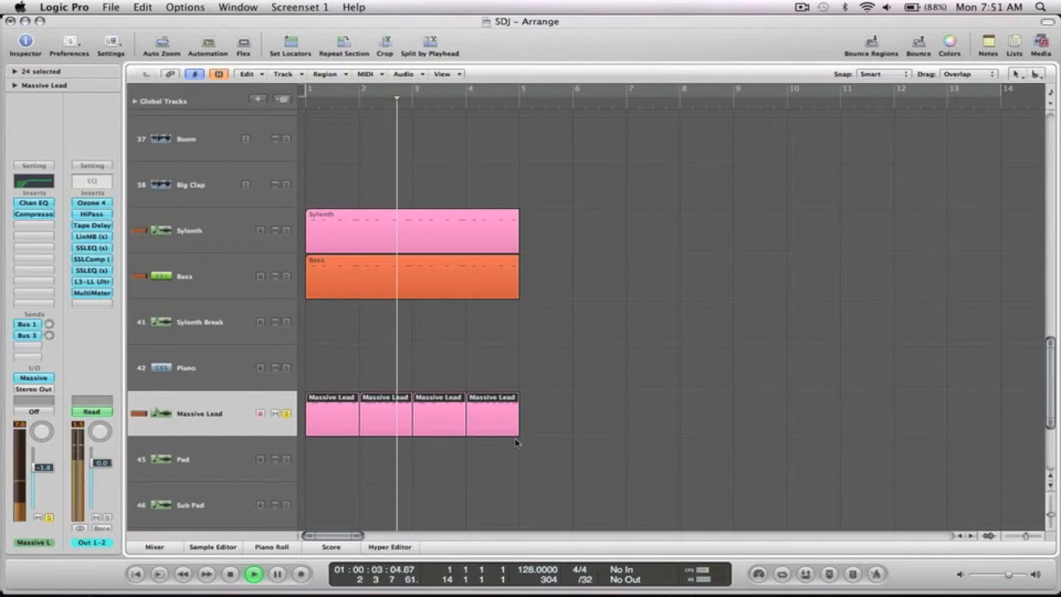
key(space)
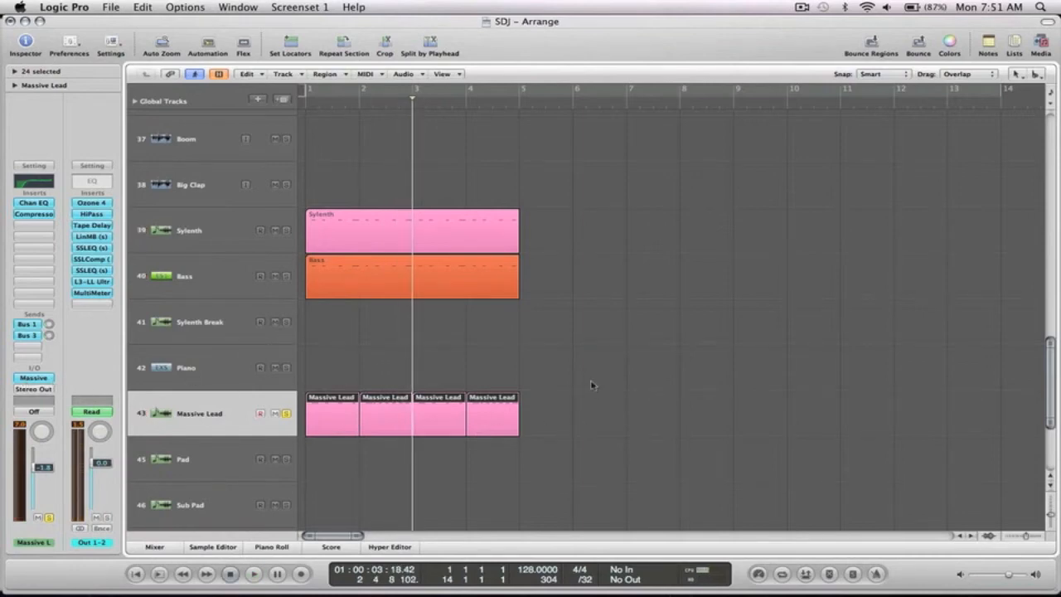
Step: Play the full arrangement from about bar 32 and inspect the Short Up regions across bars 24 to 49
ctrl+alt+click(331, 415)
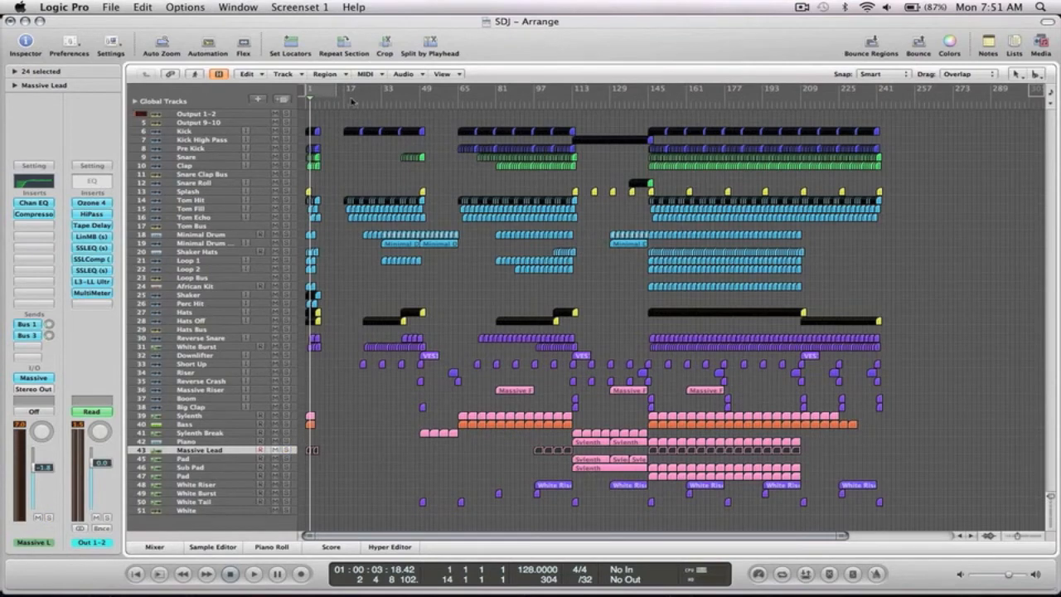
drag(676, 514, 338, 119)
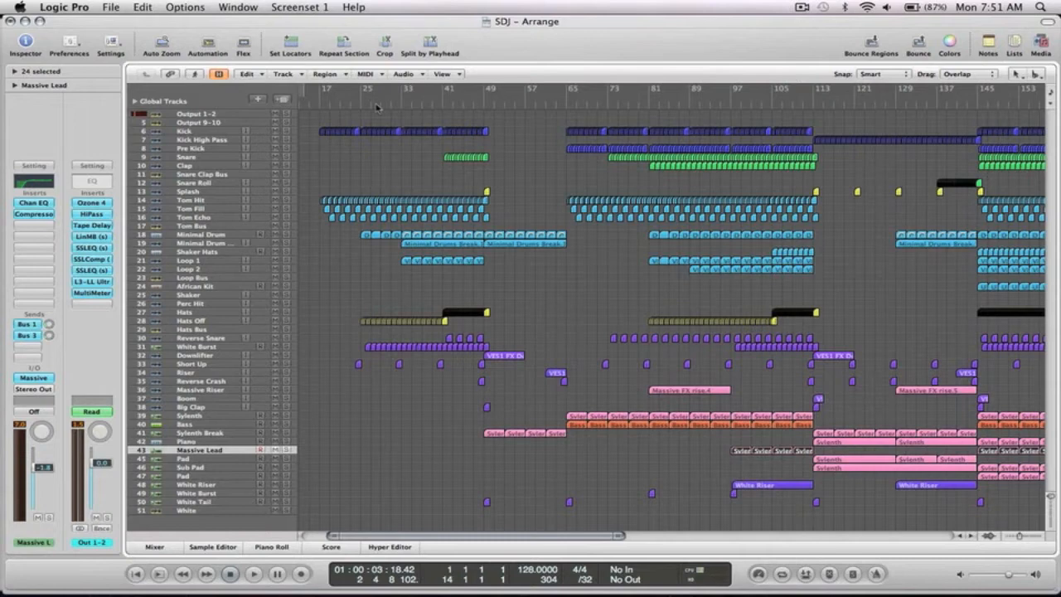
double_click(397, 106)
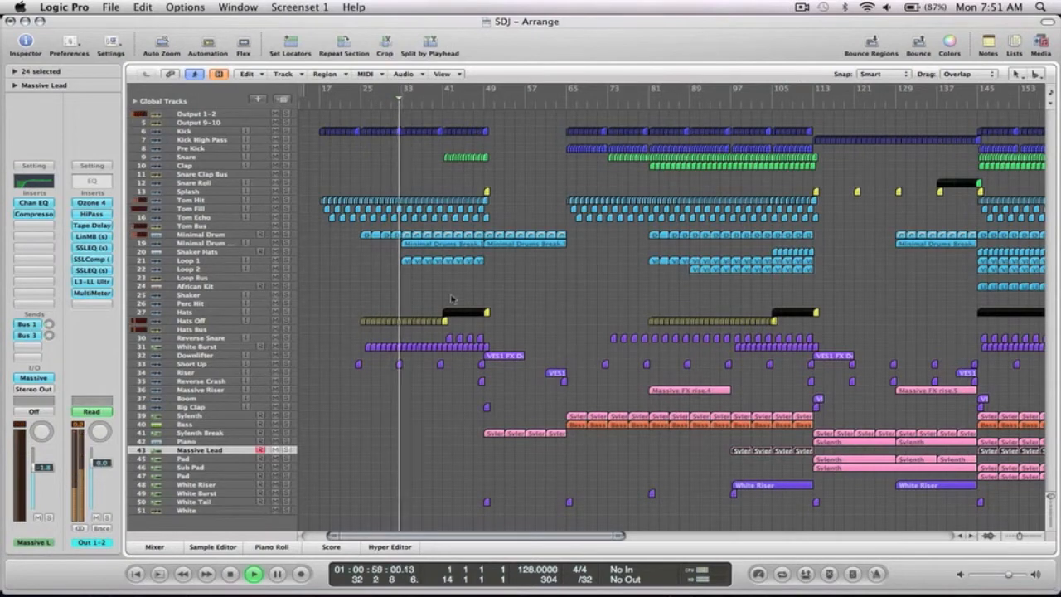
drag(503, 403, 329, 338)
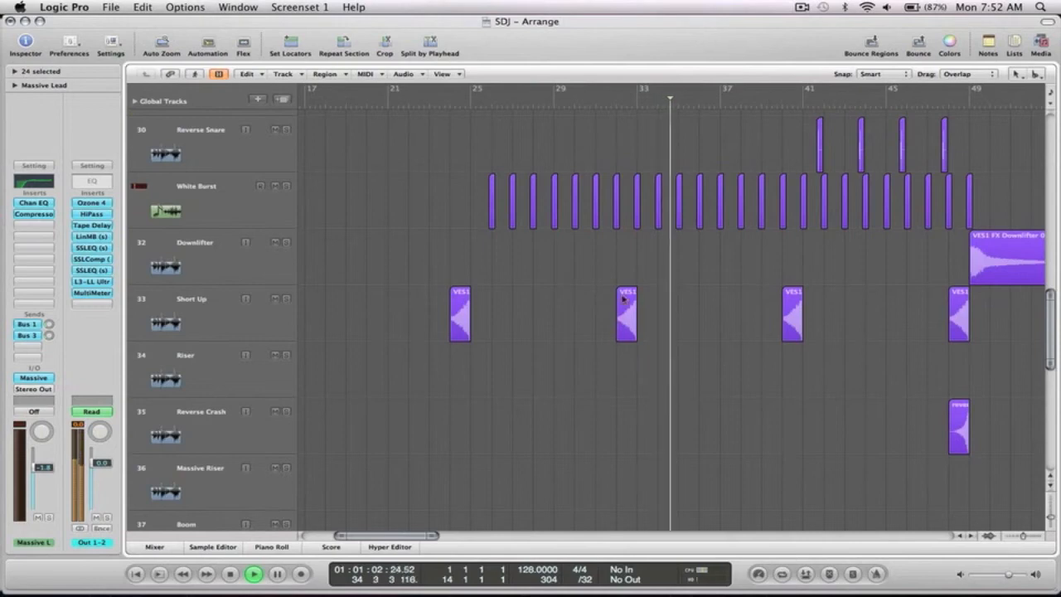
ctrl+alt+click(561, 306)
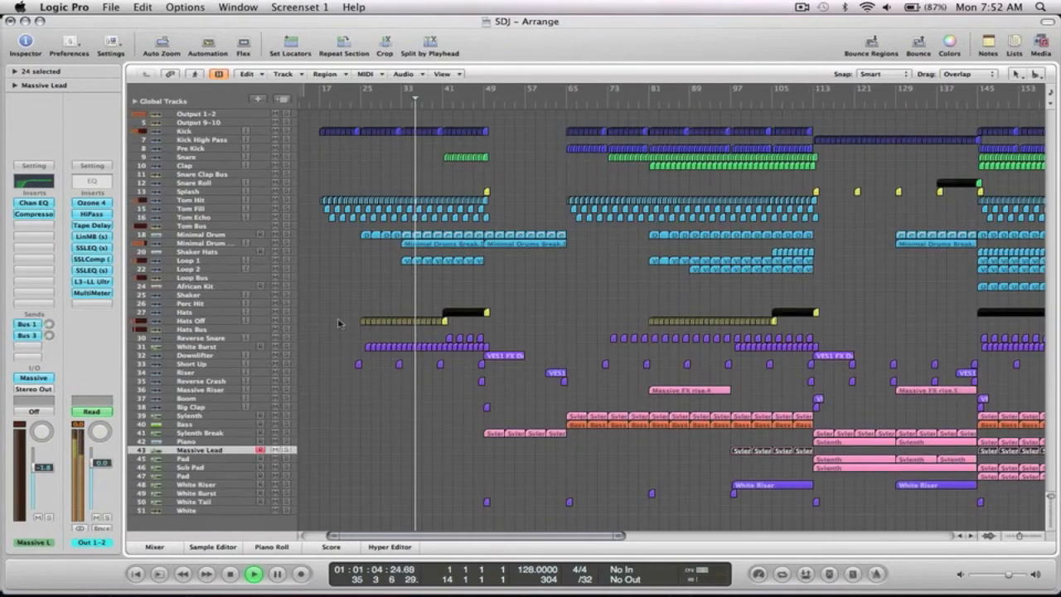
Step: Play the intro from about bar 24, then jump to bar 32 to hear the Minimal Drums Break and Loop 1 regions enter
click(358, 105)
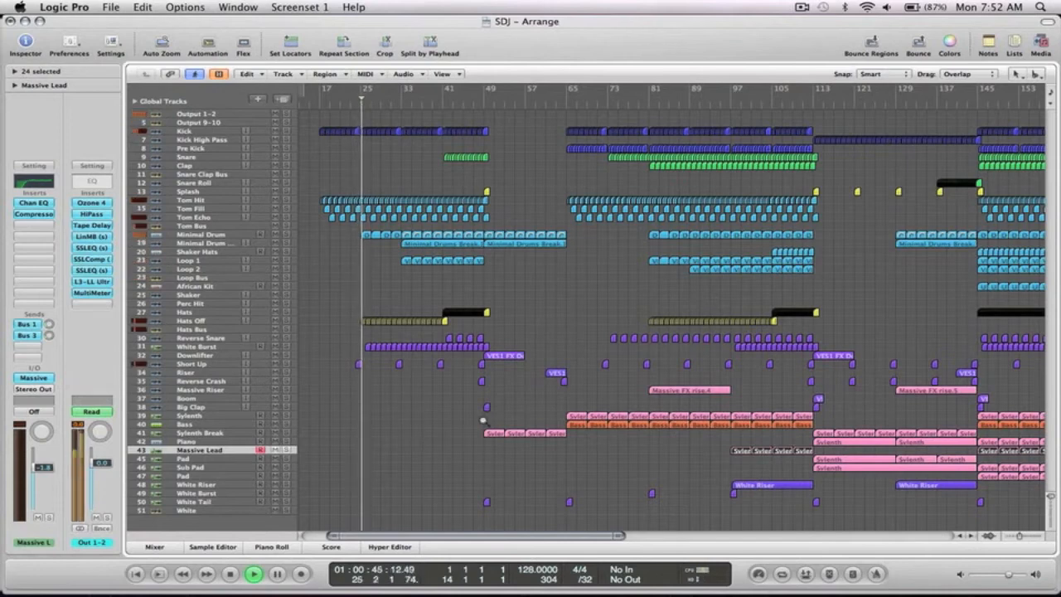
drag(505, 420, 340, 124)
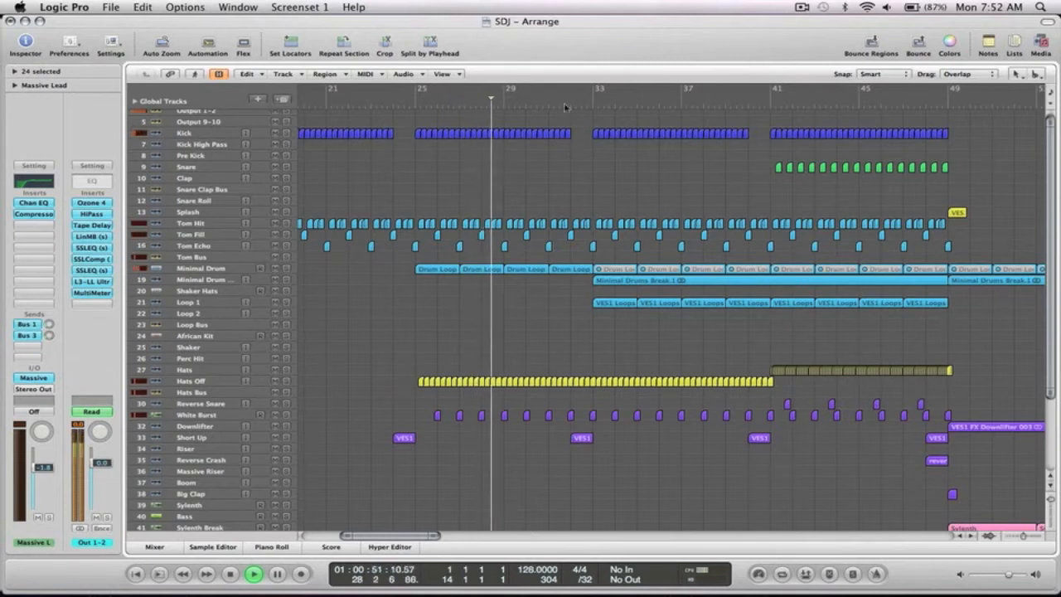
click(566, 91)
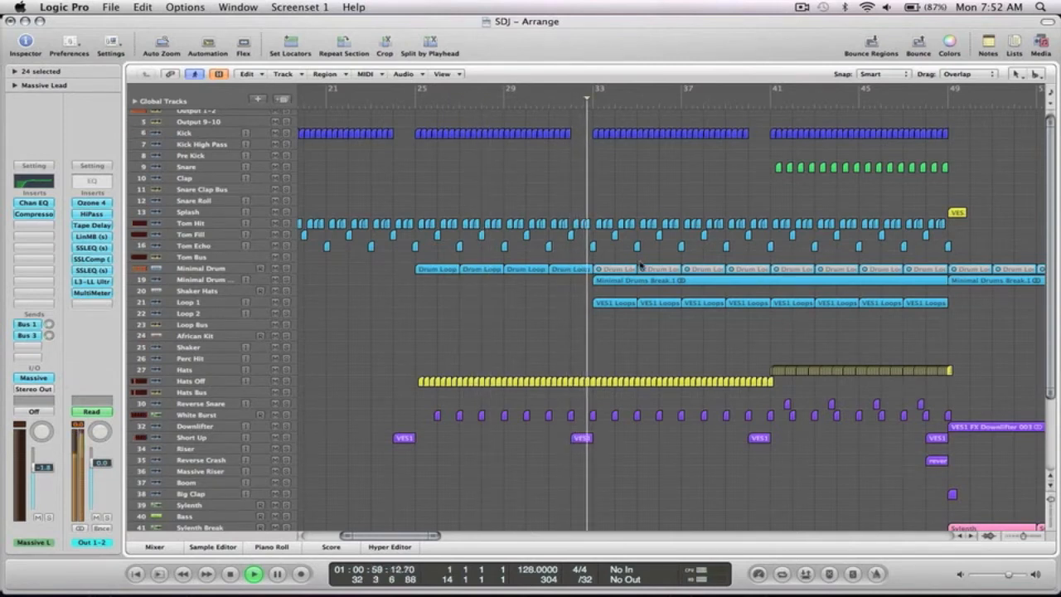
scroll(636, 282, right, 5)
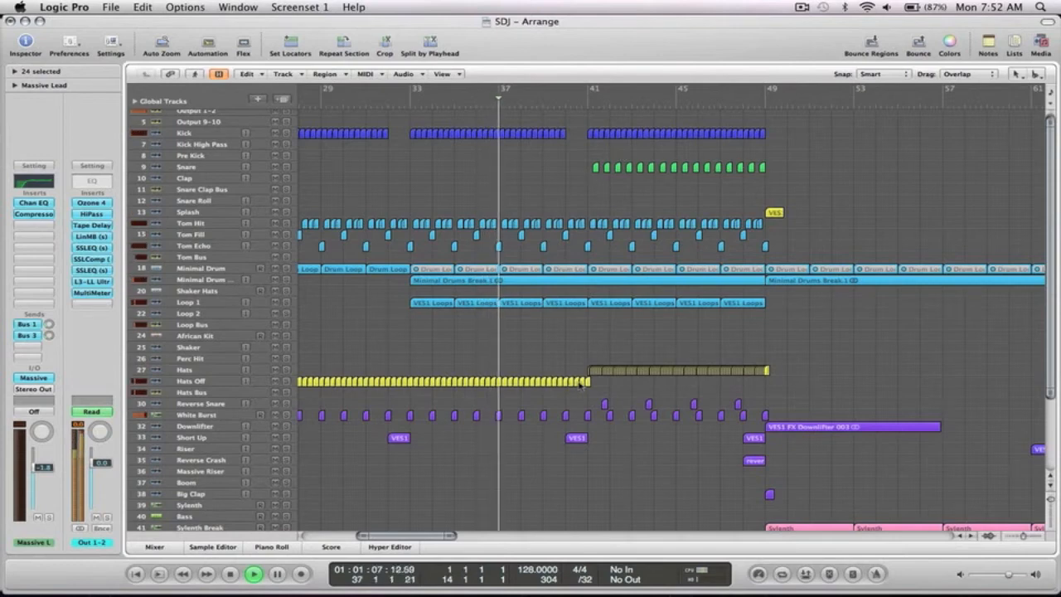
Step: Examine the change from the Hats Off to the Hats regions at bar 41 during playback, then stop
drag(583, 344, 486, 324)
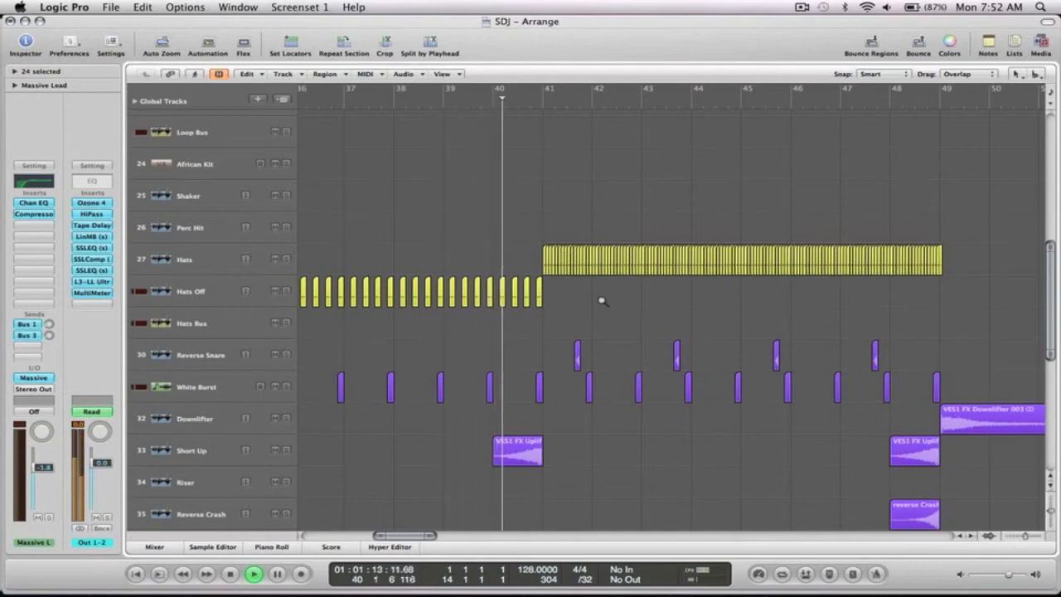
drag(599, 299, 533, 256)
ctrl+alt+click(548, 272)
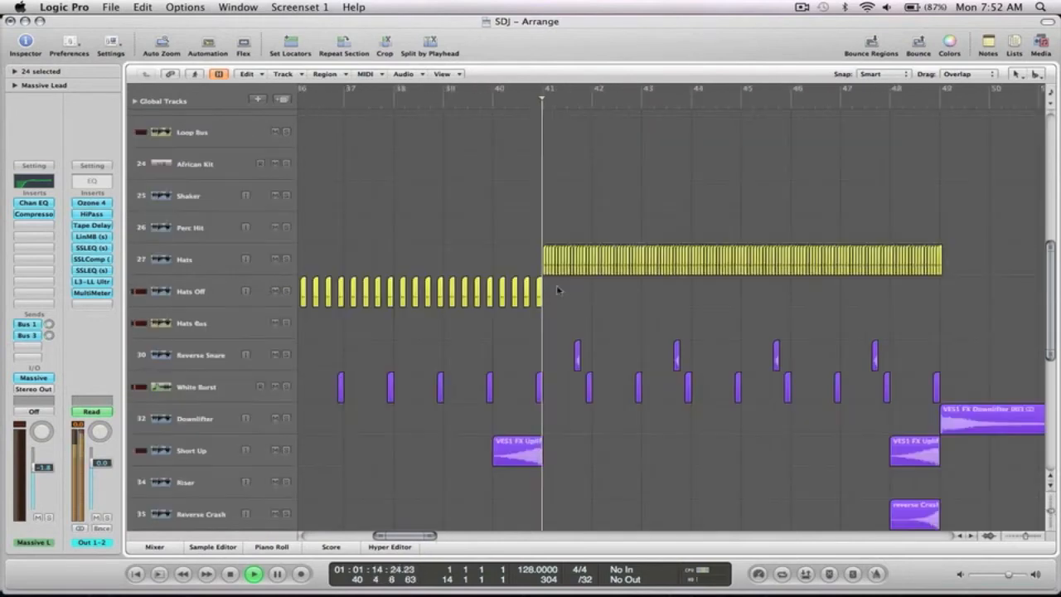
ctrl+alt+click(617, 313)
key(space)
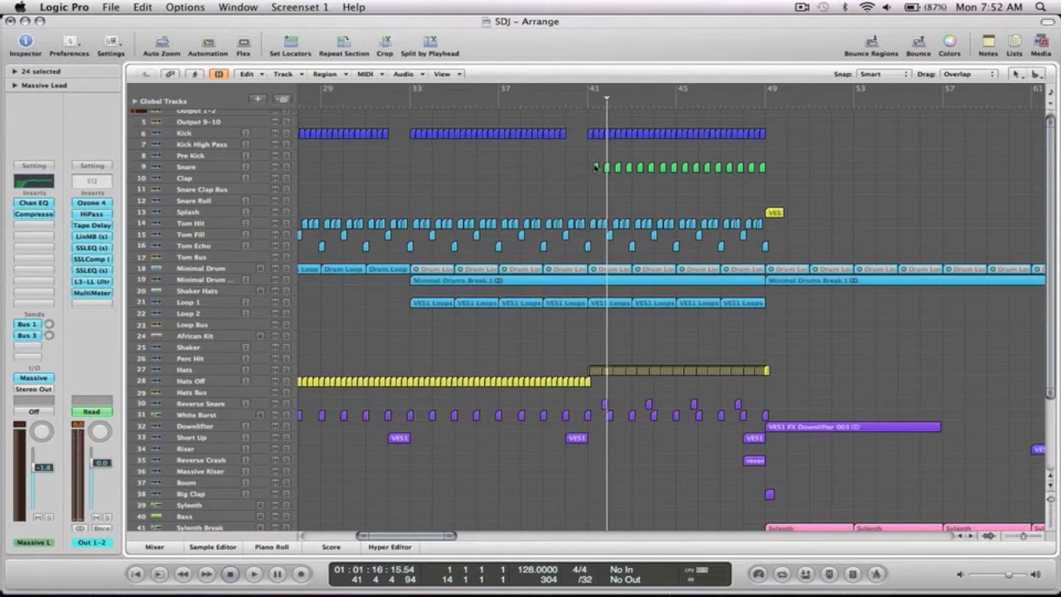
Step: Resume playback, jump to about bar 48 and view the break section starting at bar 49
ctrl+alt+click(801, 161)
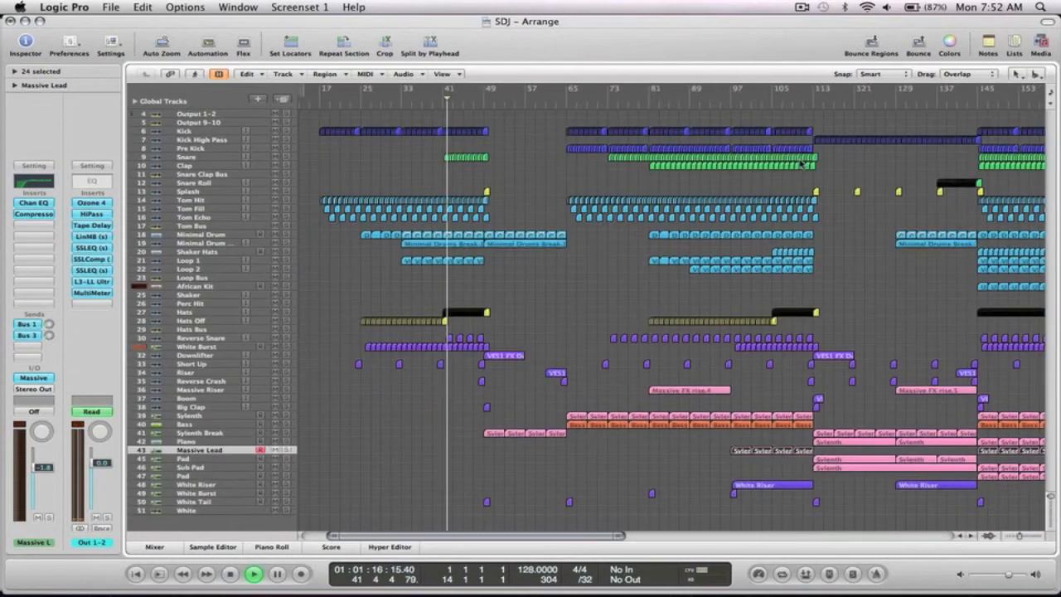
key(space)
click(484, 105)
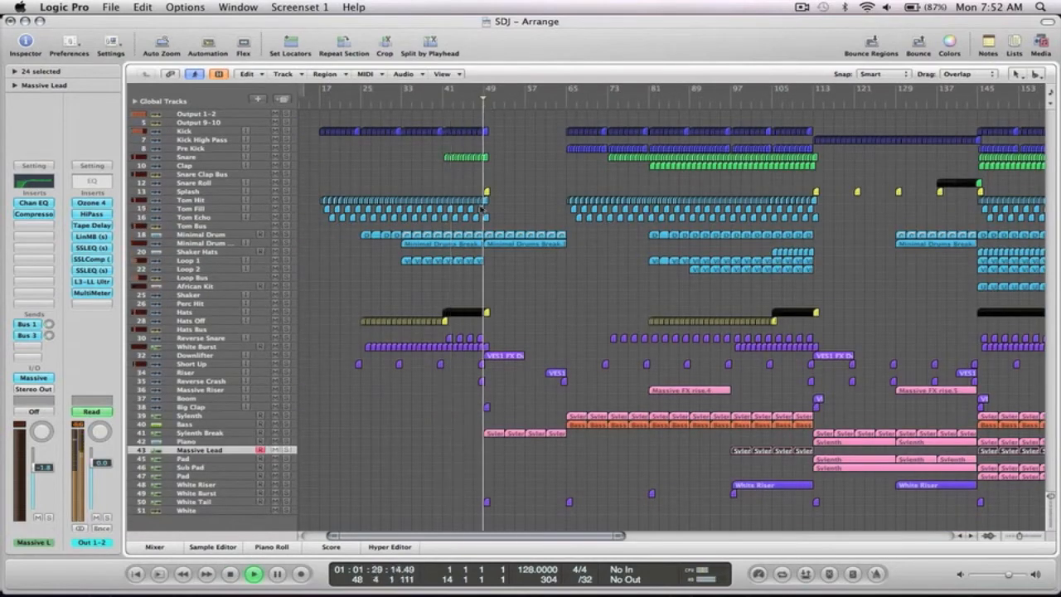
drag(679, 513, 443, 112)
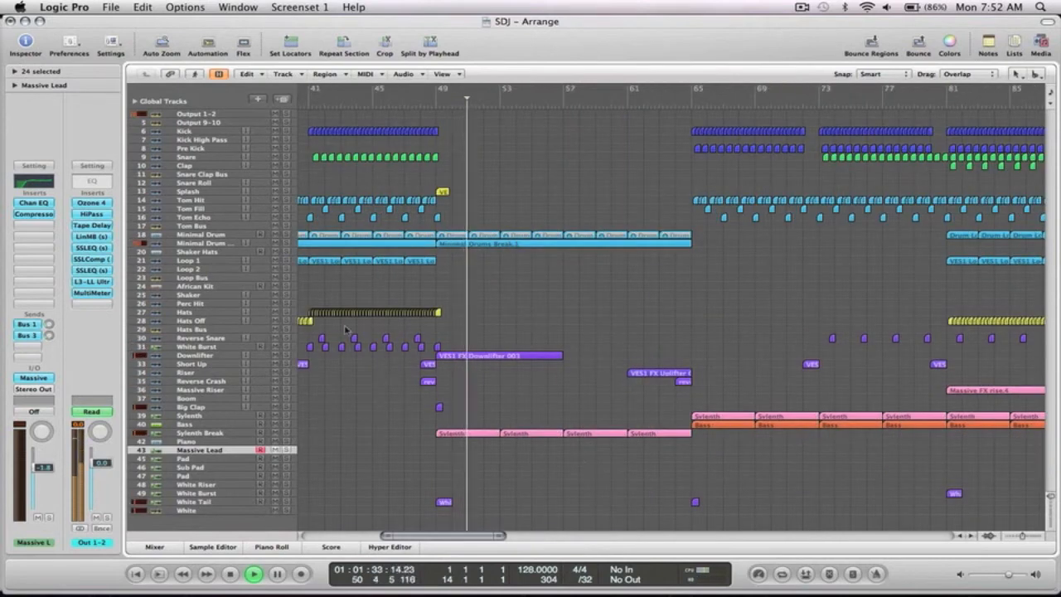
Step: Select the Sylenth Break track, show its filter cutoff automation across bars 49 to 65, then hide the automation
drag(743, 466, 437, 418)
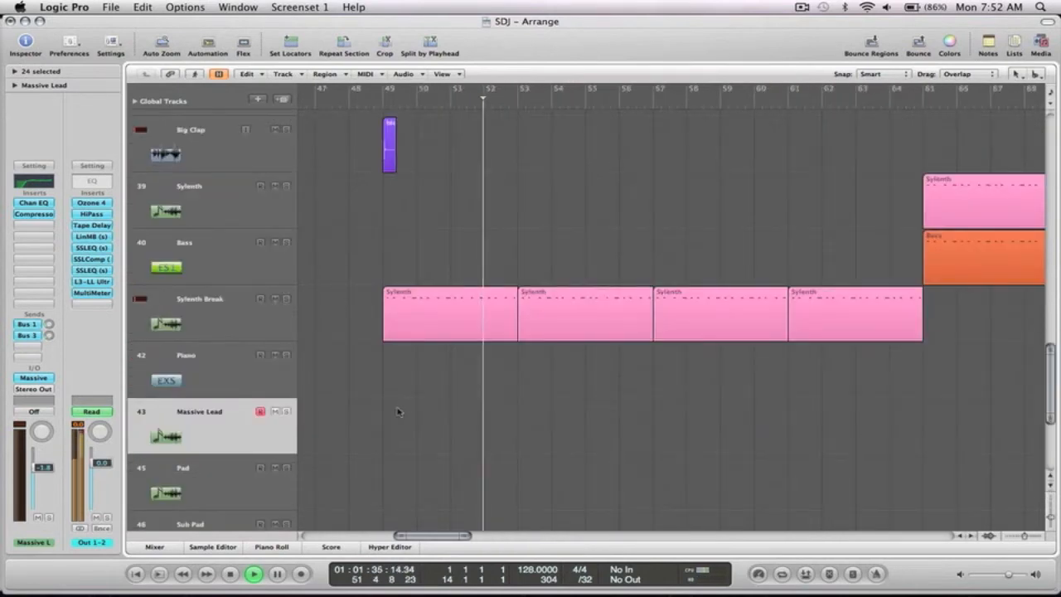
click(279, 302)
key(a)
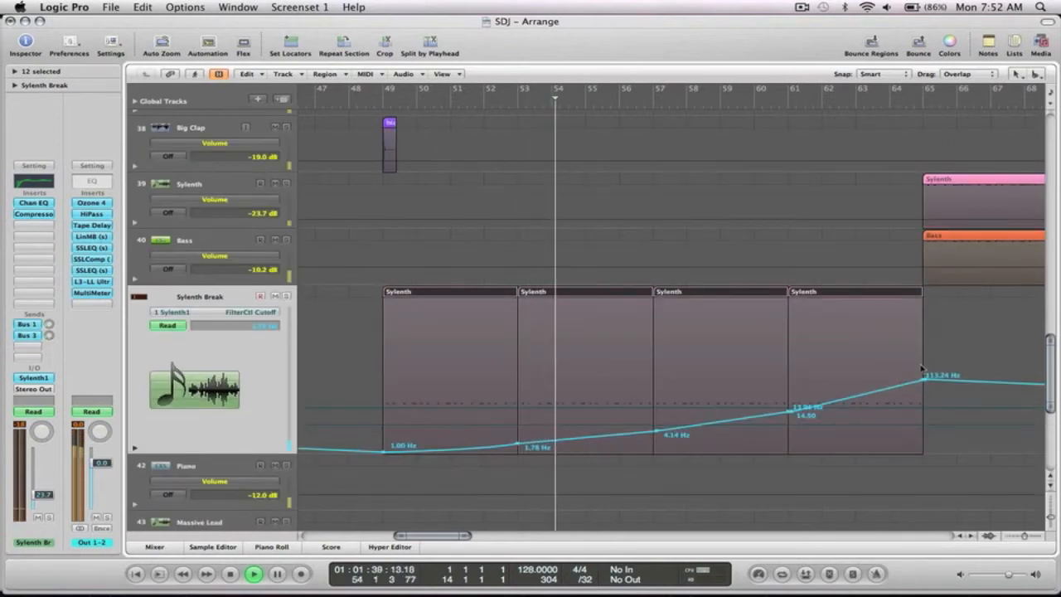
key(a)
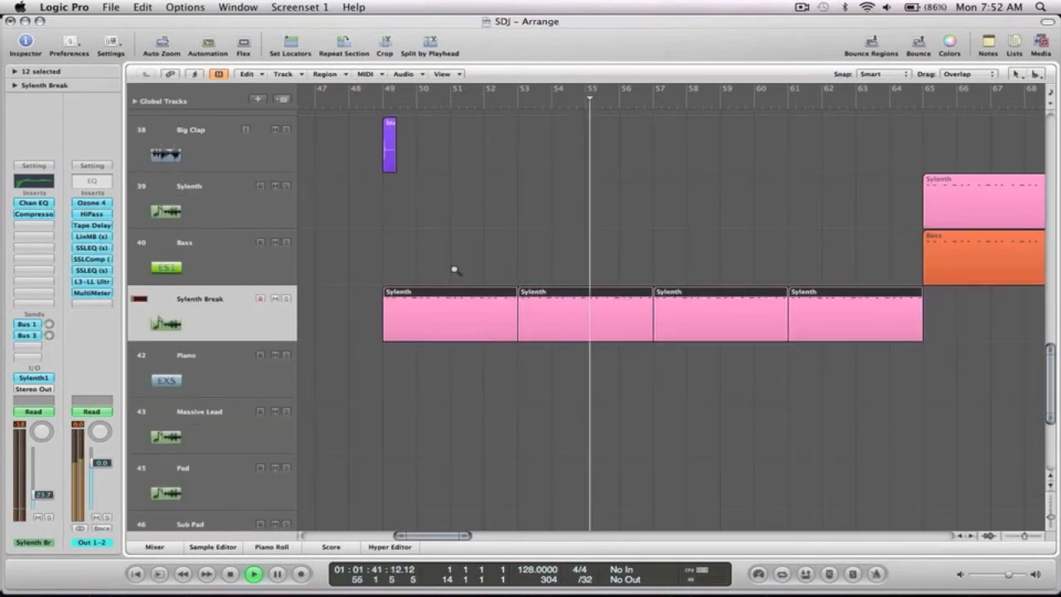
Step: Stop playback, solo the Minimal Drums Break audio track and select the Minimal Drum track above it
ctrl+alt+click(455, 268)
drag(733, 284, 233, 173)
key(space)
scroll(582, 314, down, 1)
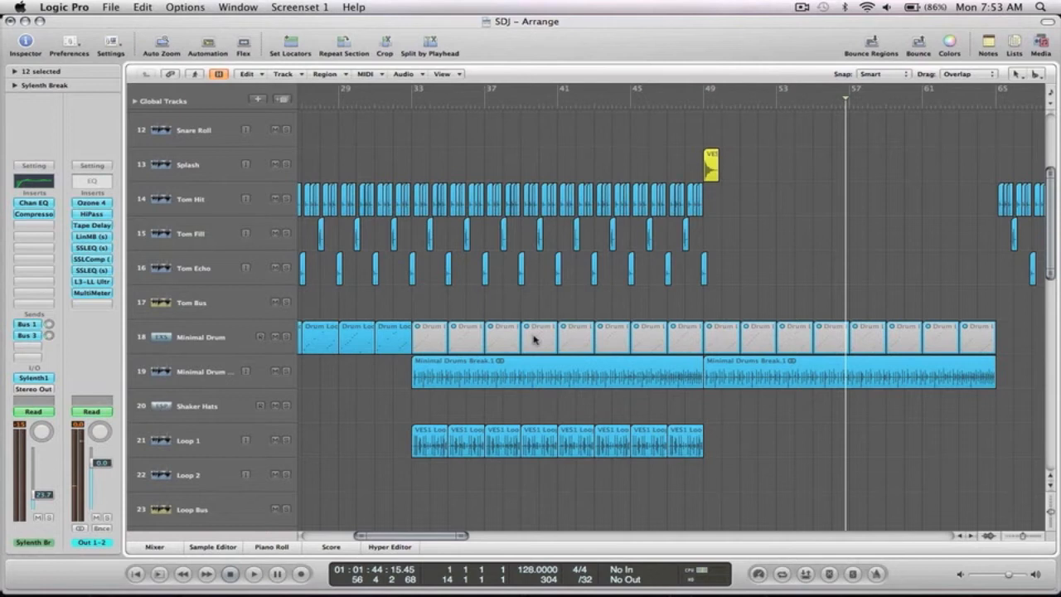
scroll(530, 336, down, 3)
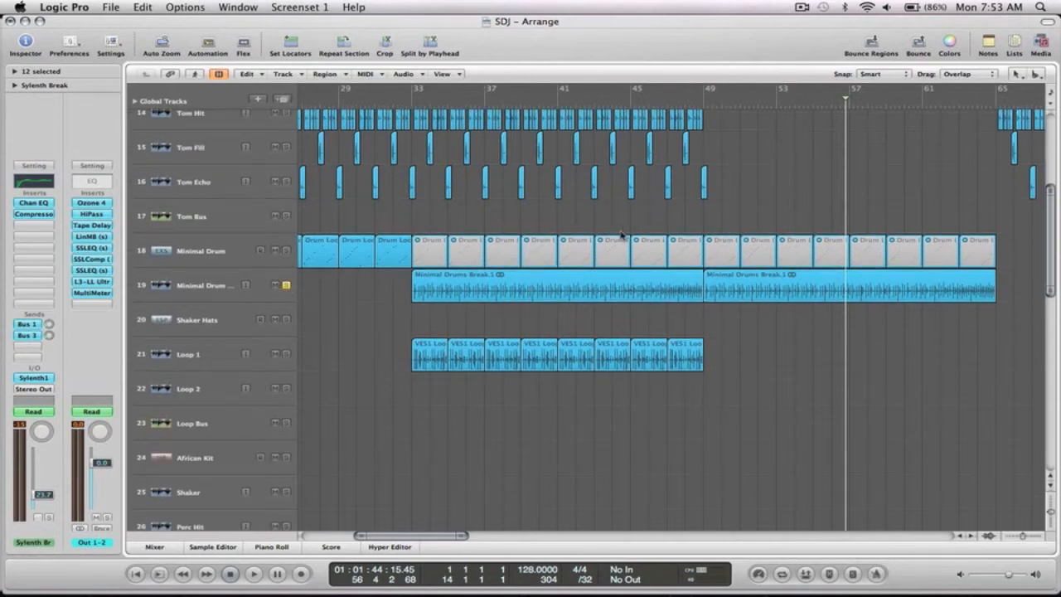
click(201, 251)
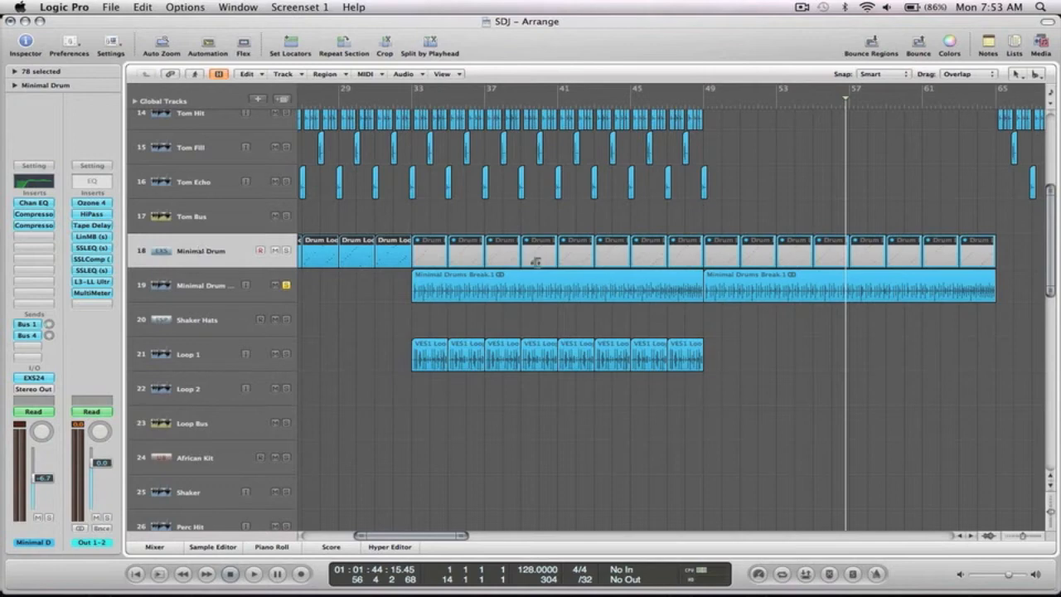
Step: Play the soloed Minimal Drums Break audio from about bar 43 and compare its waveform with the muted Drum Loop regions above
drag(743, 335, 373, 224)
scroll(527, 241, down, 3)
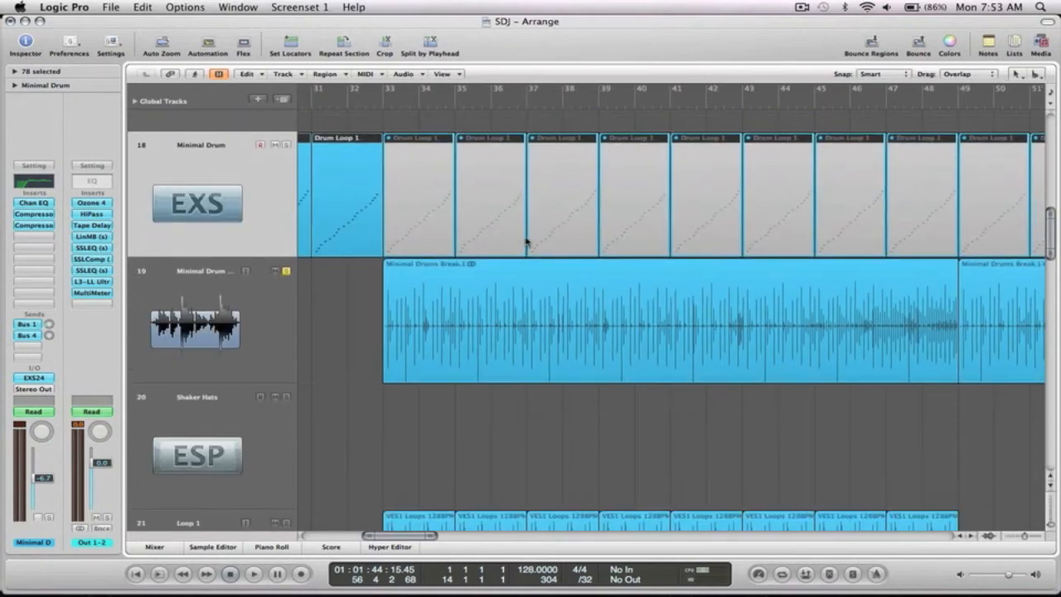
scroll(526, 241, right, 1)
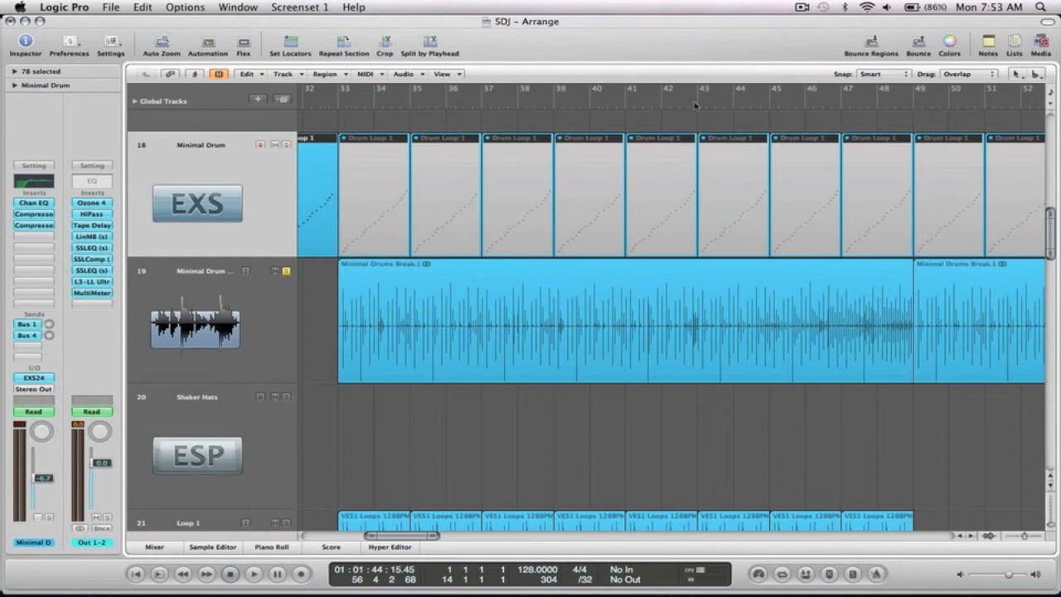
key(space)
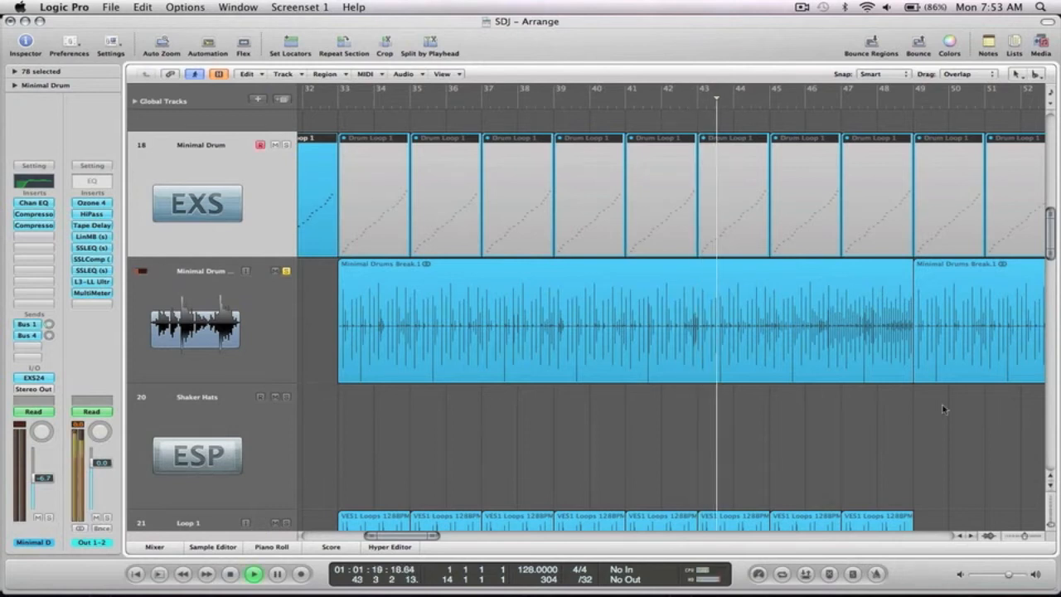
drag(971, 419, 646, 257)
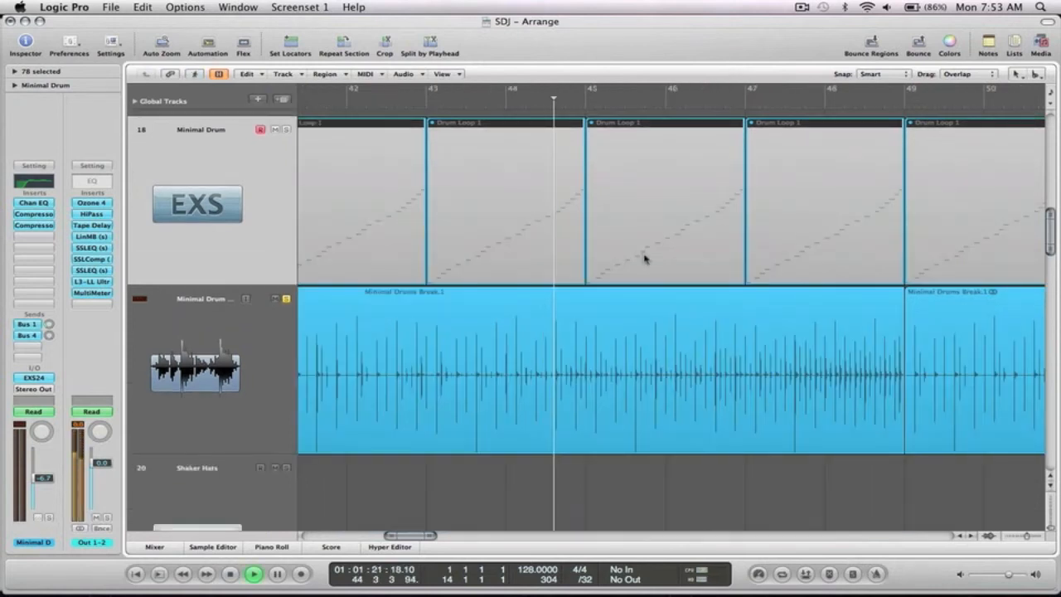
ctrl+alt+click(793, 369)
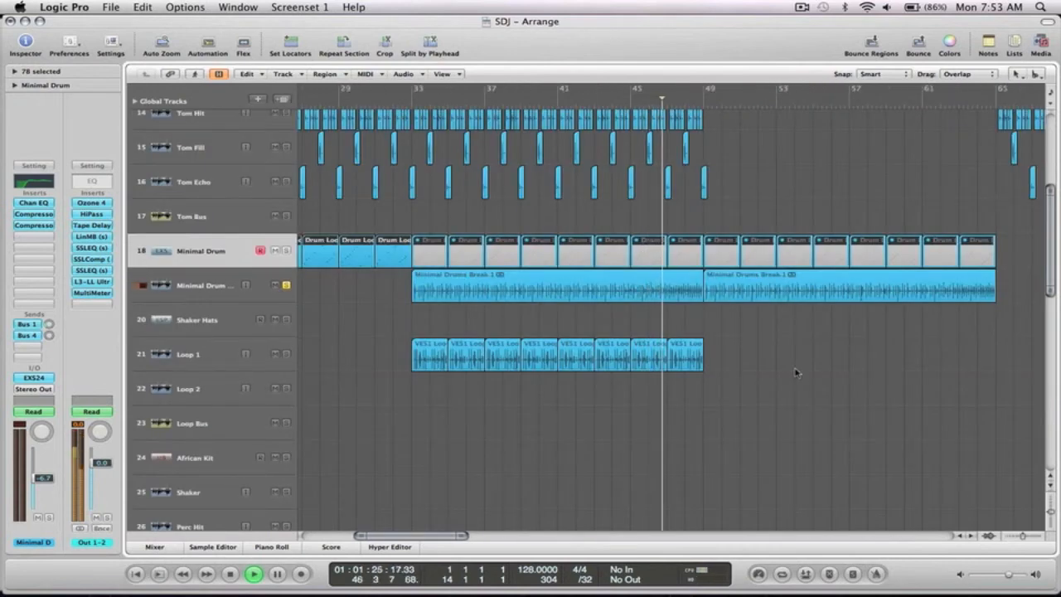
ctrl+alt+click(796, 370)
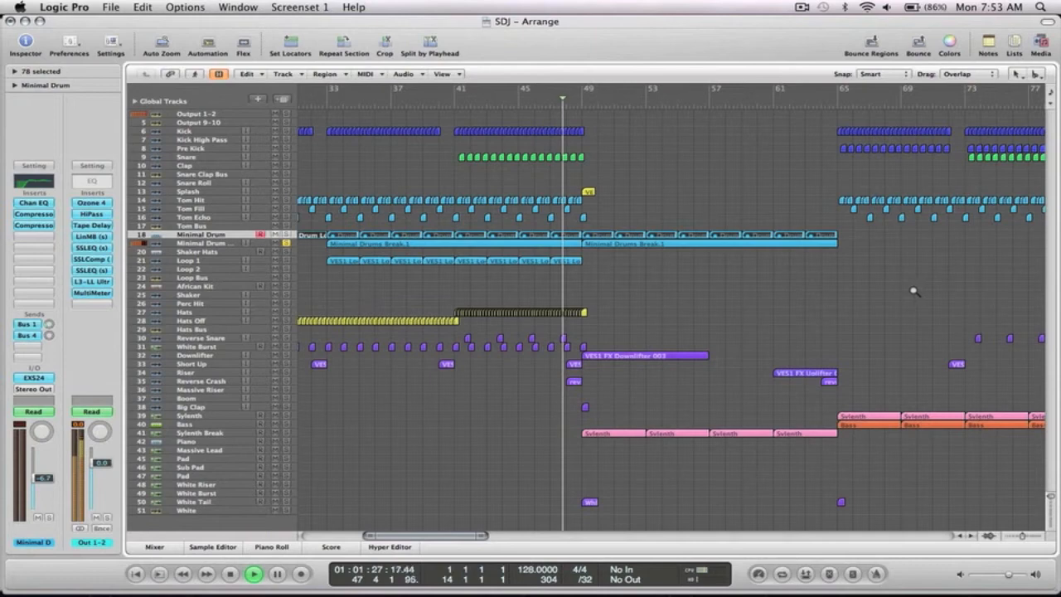
Step: Stop playback and clear the Minimal Drums Break track's solo, then play the break from bar 49 and view the section following it
drag(510, 243, 322, 231)
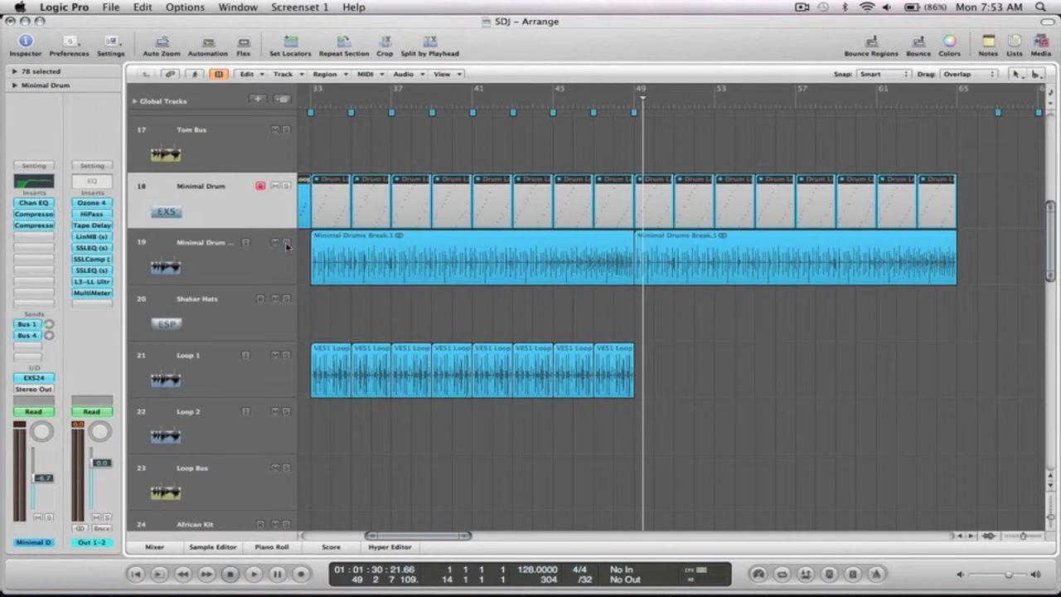
ctrl+alt+click(732, 316)
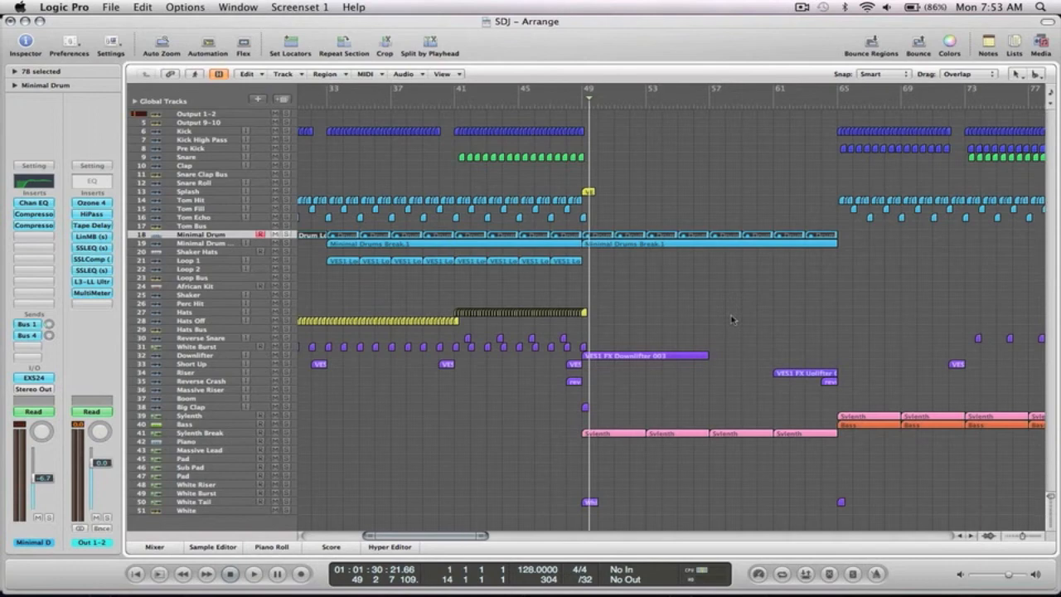
key(space)
ctrl+alt+click(732, 318)
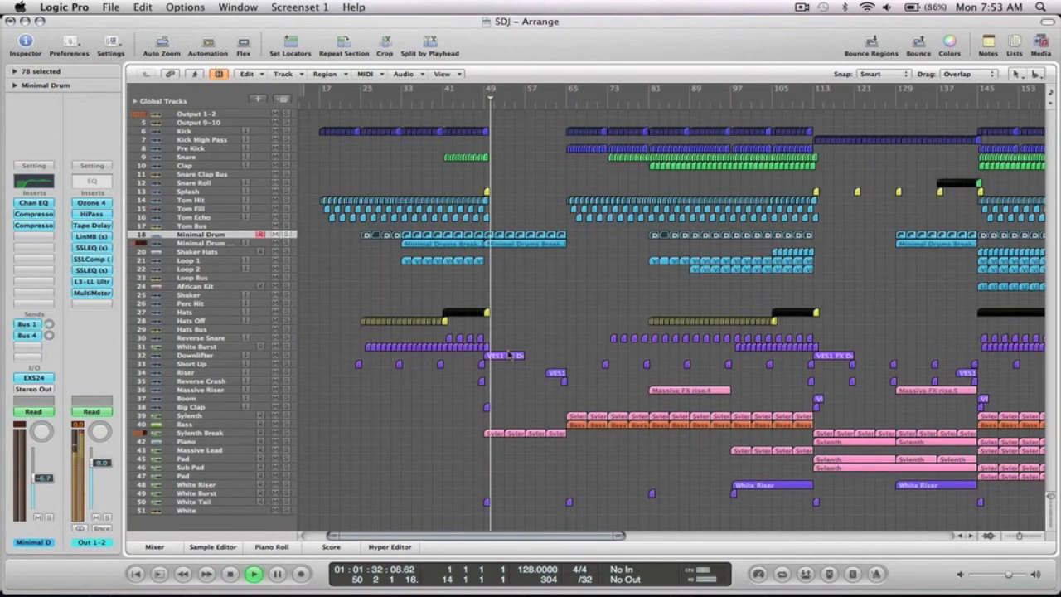
drag(717, 519, 502, 113)
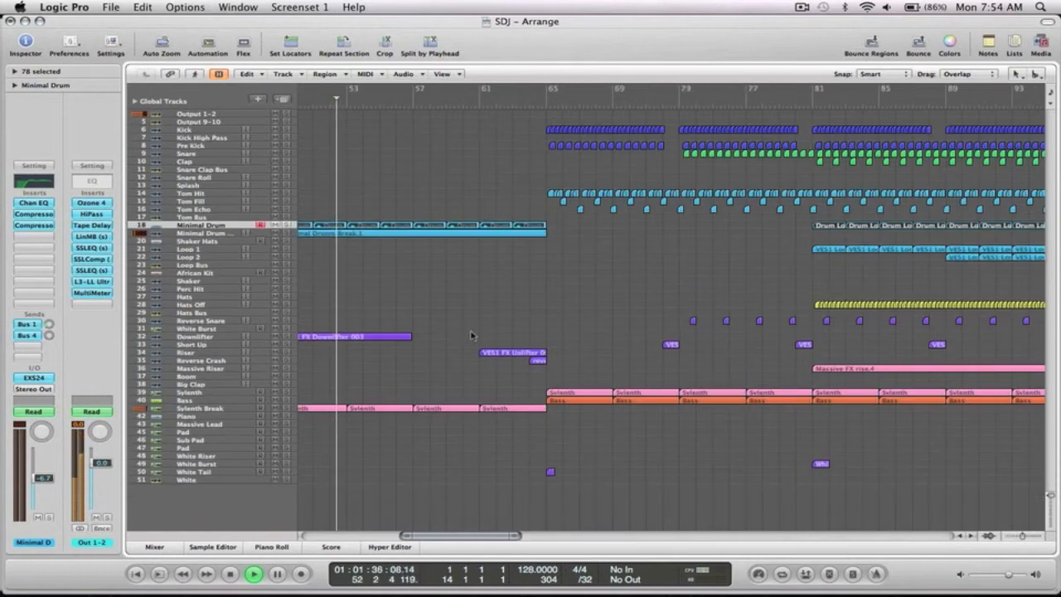
drag(587, 494, 446, 332)
click(594, 284)
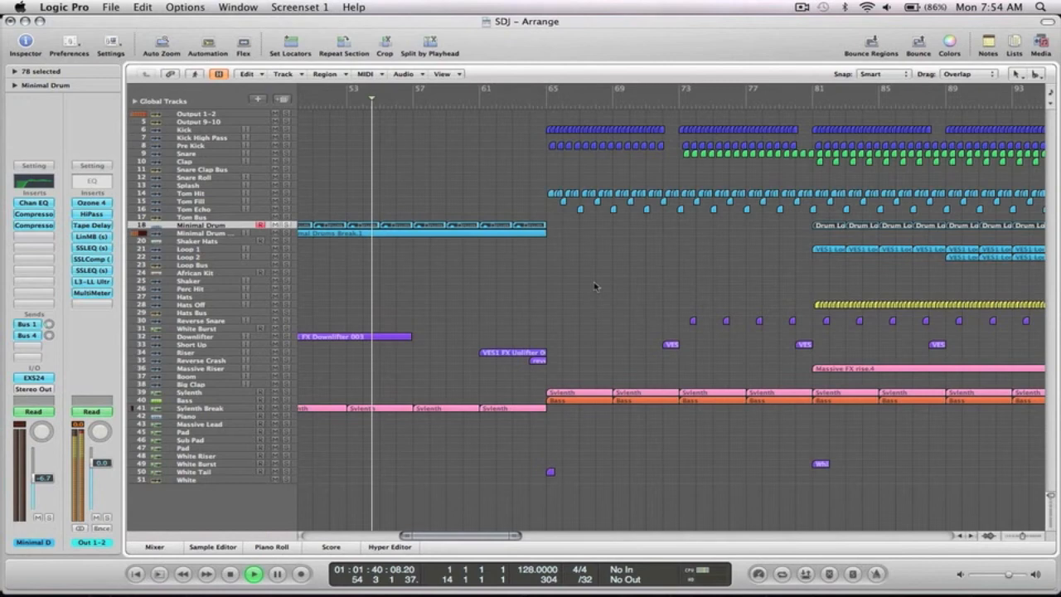
Step: Select the White Tail track at bar 65, show its Sylenth1 instrument settings, then close the instrument window
drag(596, 492, 516, 450)
click(188, 389)
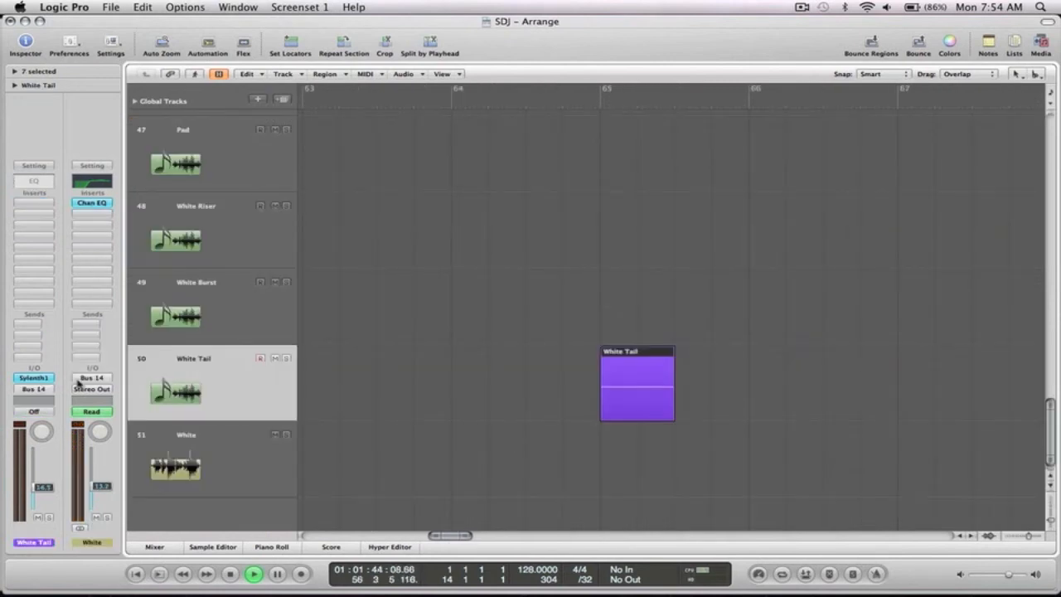
click(25, 378)
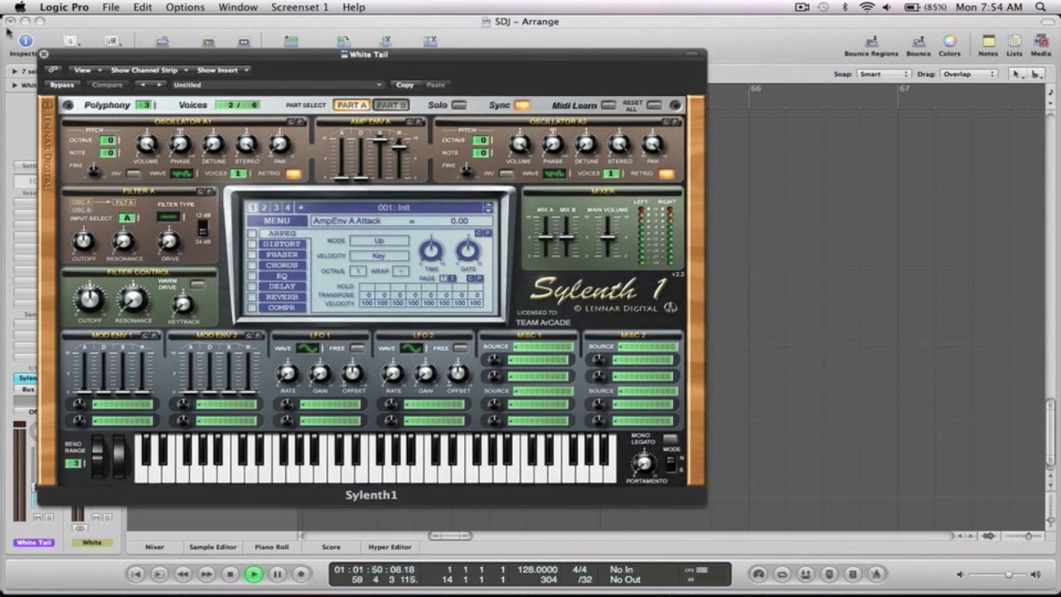
click(44, 55)
ctrl+alt+click(711, 263)
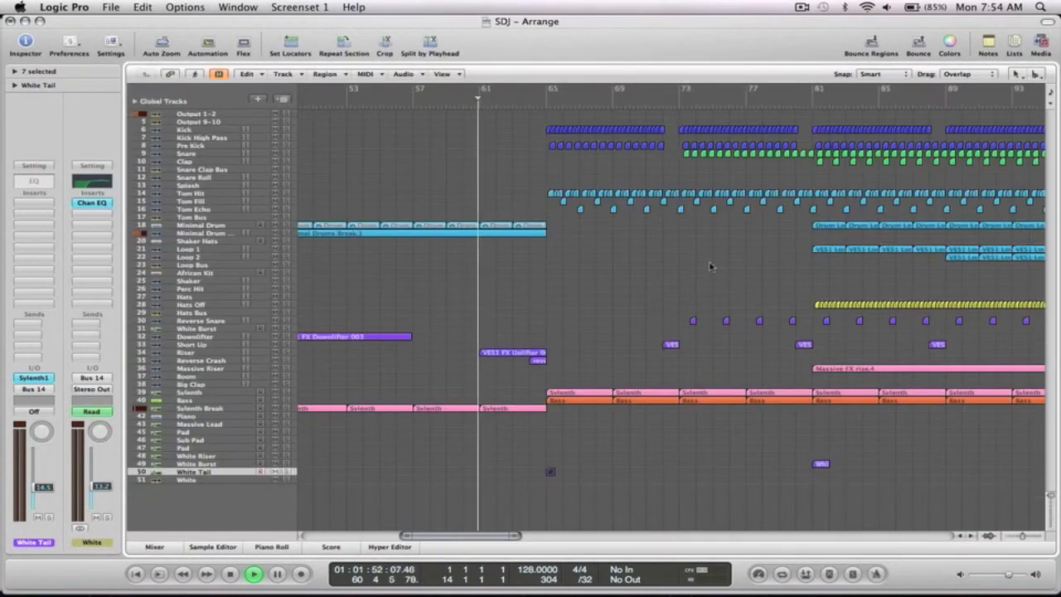
Step: Deselect all regions and play the section entering at bar 65, previewing the upcoming drum and effect layers
click(650, 265)
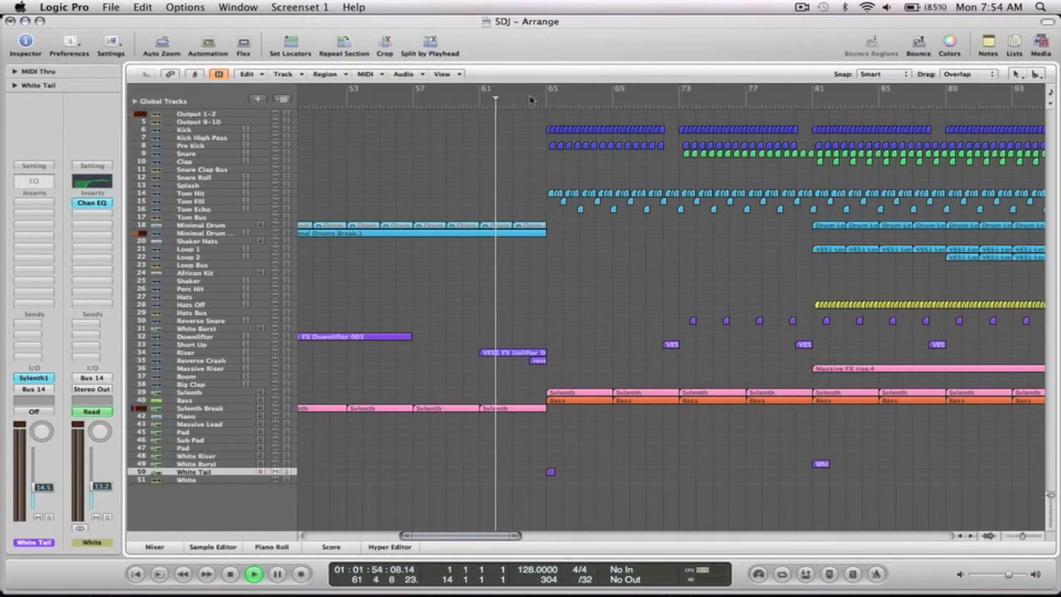
scroll(650, 362, right, 3)
scroll(650, 363, right, 2)
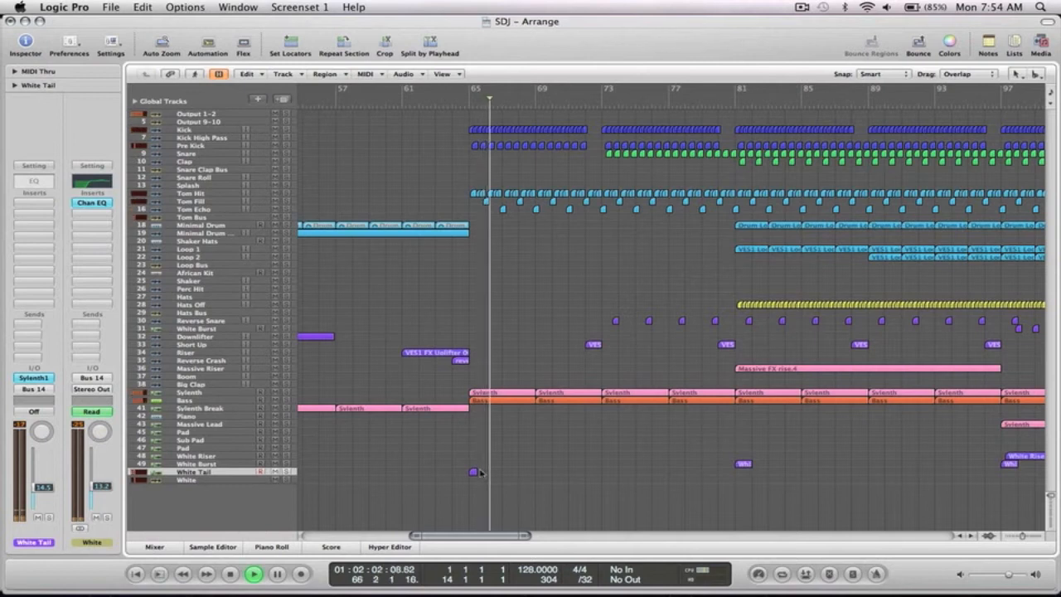
scroll(584, 291, right, 5)
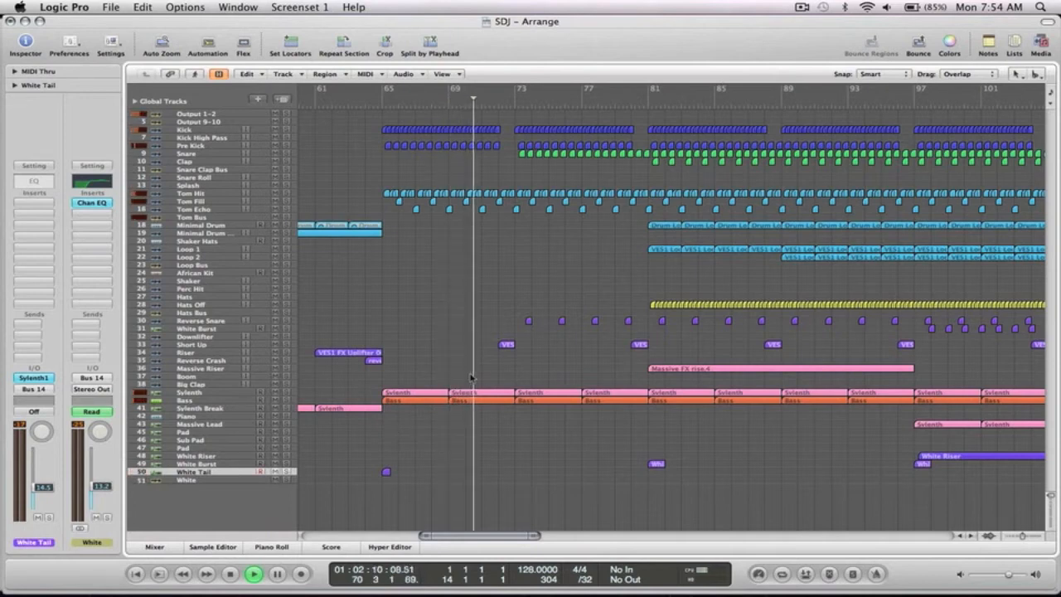
scroll(471, 378, right, 6)
scroll(457, 367, left, 6)
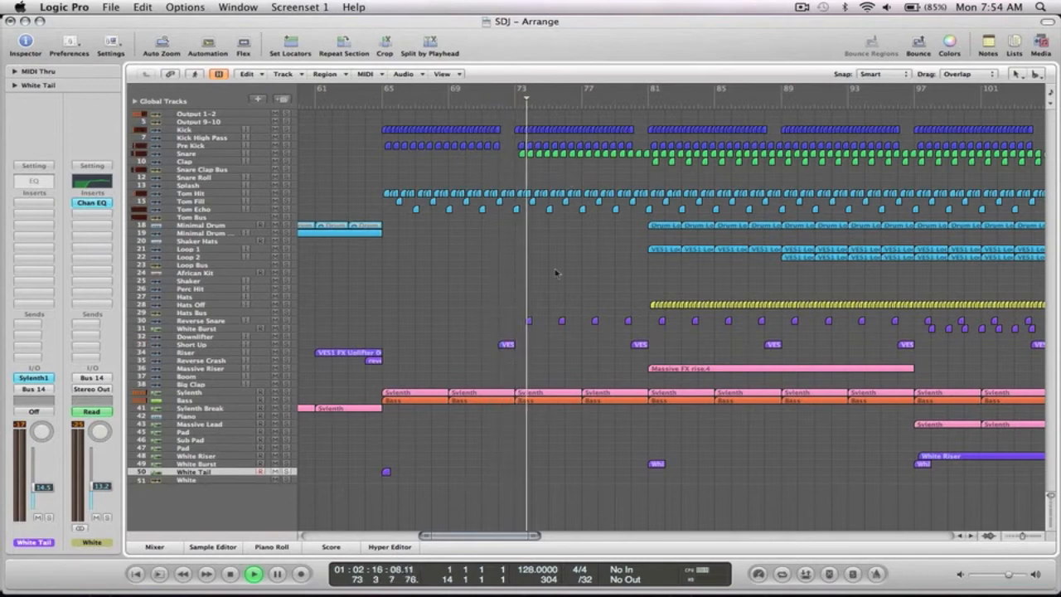
Step: Move the playhead to about bar 80 and play into the section starting at bar 81
scroll(552, 301, right, 6)
click(411, 104)
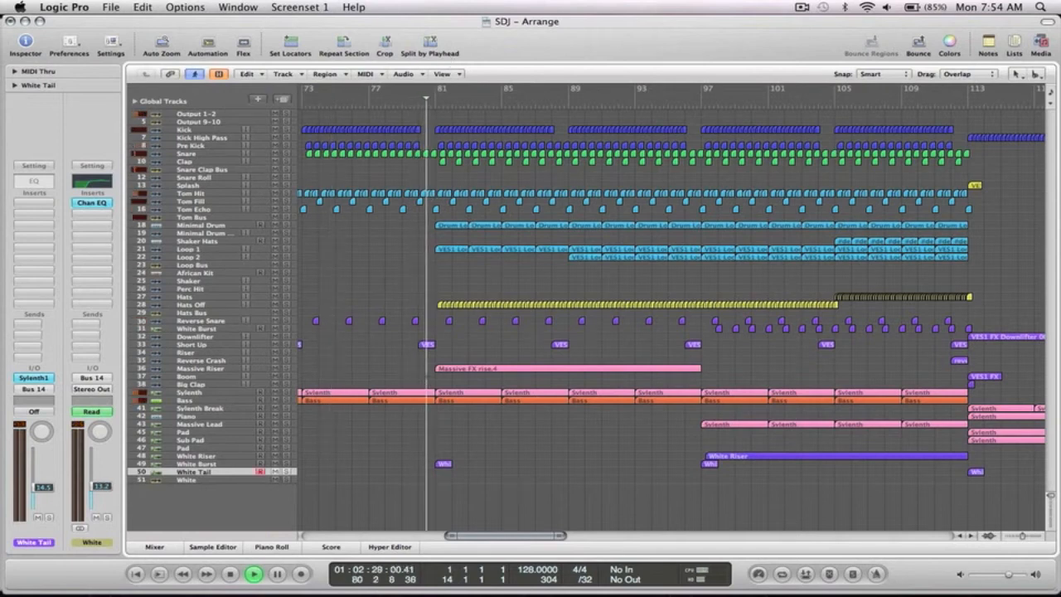
scroll(521, 242, right, 2)
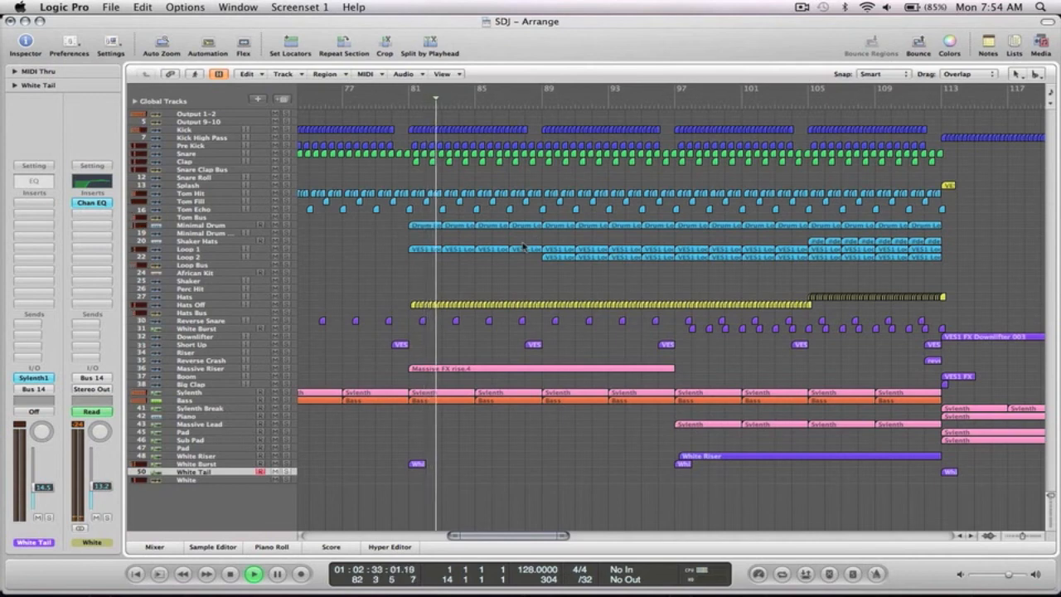
Step: Solo the Massive Riser track and listen to its Massive FX rise region while examining the waveform from bar 81 to 97
drag(690, 384, 379, 346)
scroll(680, 315, down, 2)
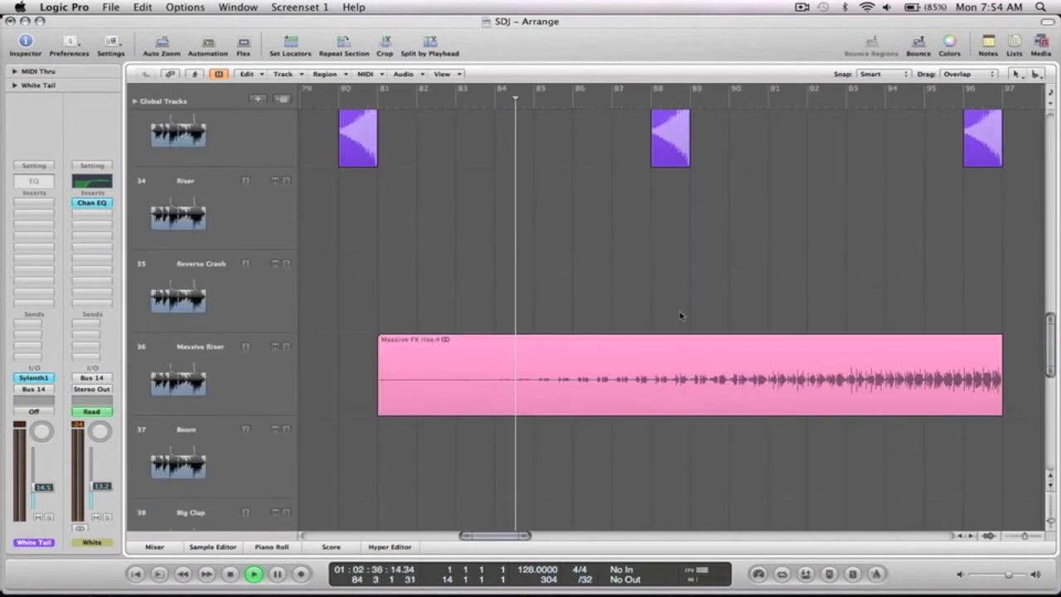
click(274, 377)
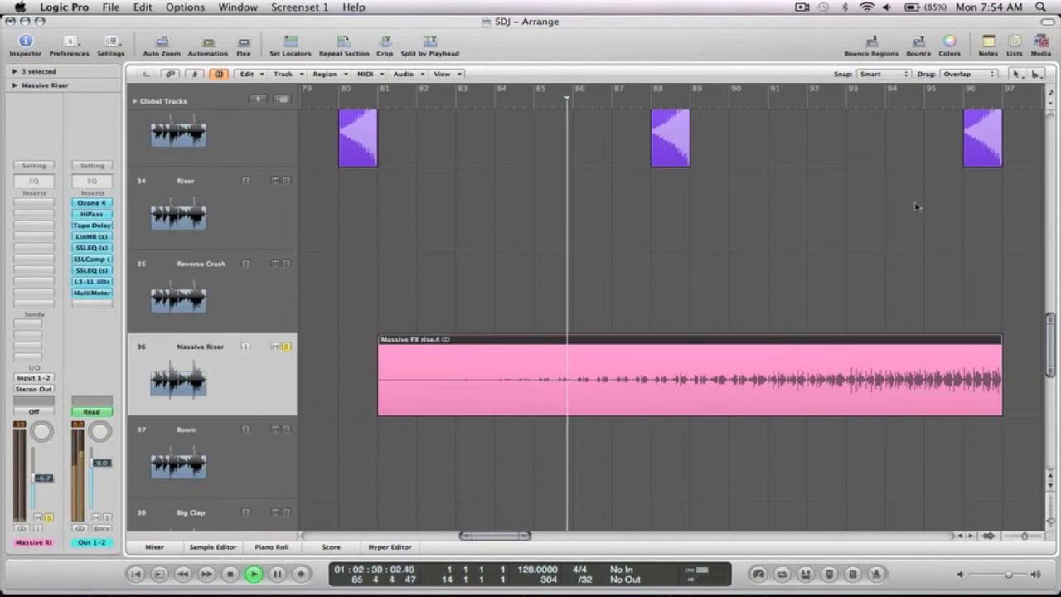
ctrl+alt+click(799, 242)
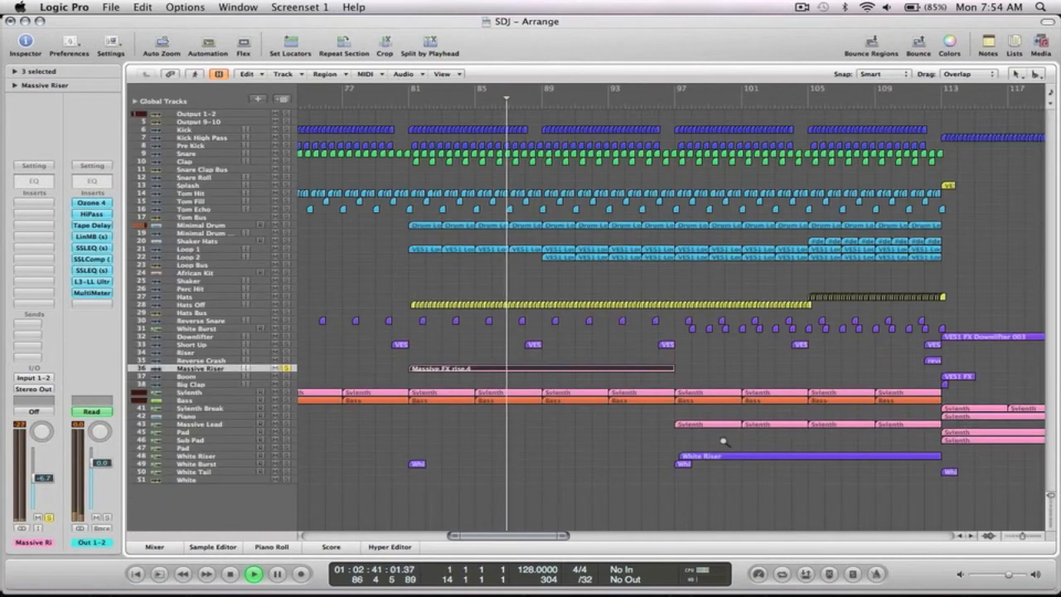
Step: Stop playback, select the Massive Lead track, show its automation lane and display the channel strip of its Bus 3 delay send
drag(654, 428, 398, 331)
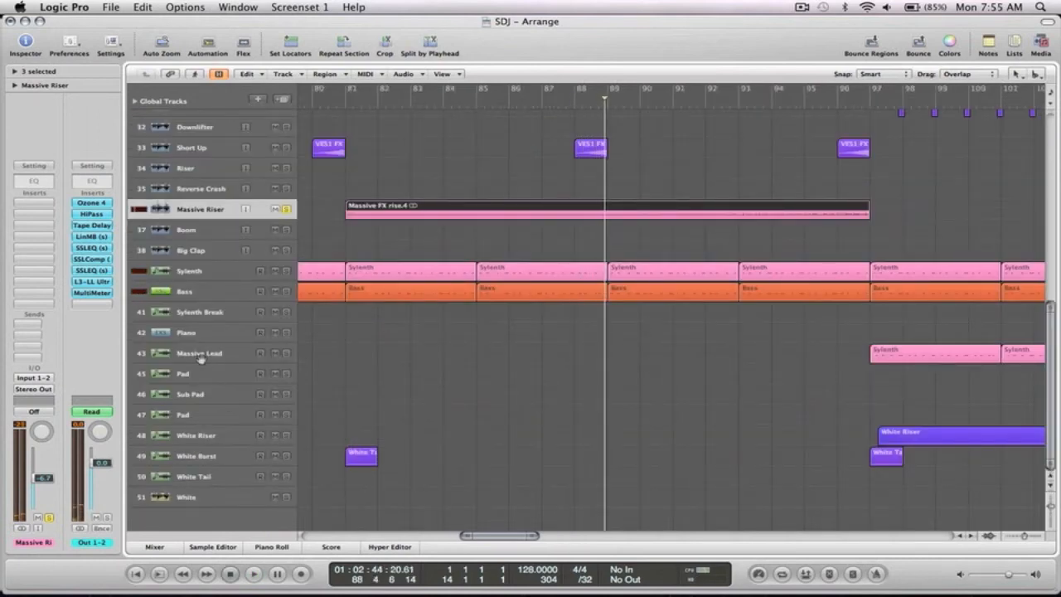
click(200, 358)
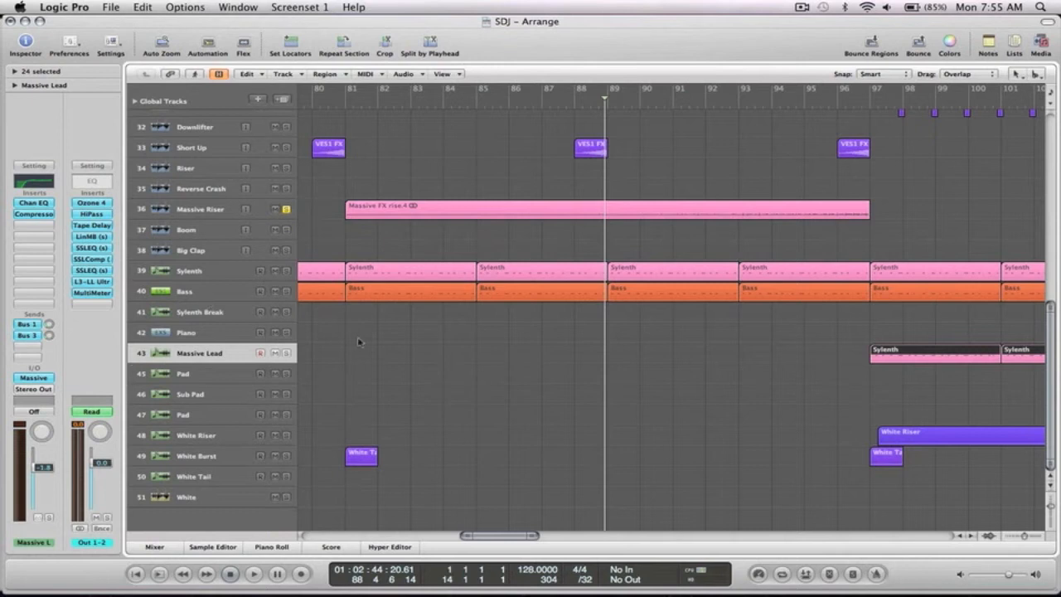
key(ctrl+z)
key(ctrl+z)
key(ctrl+z)
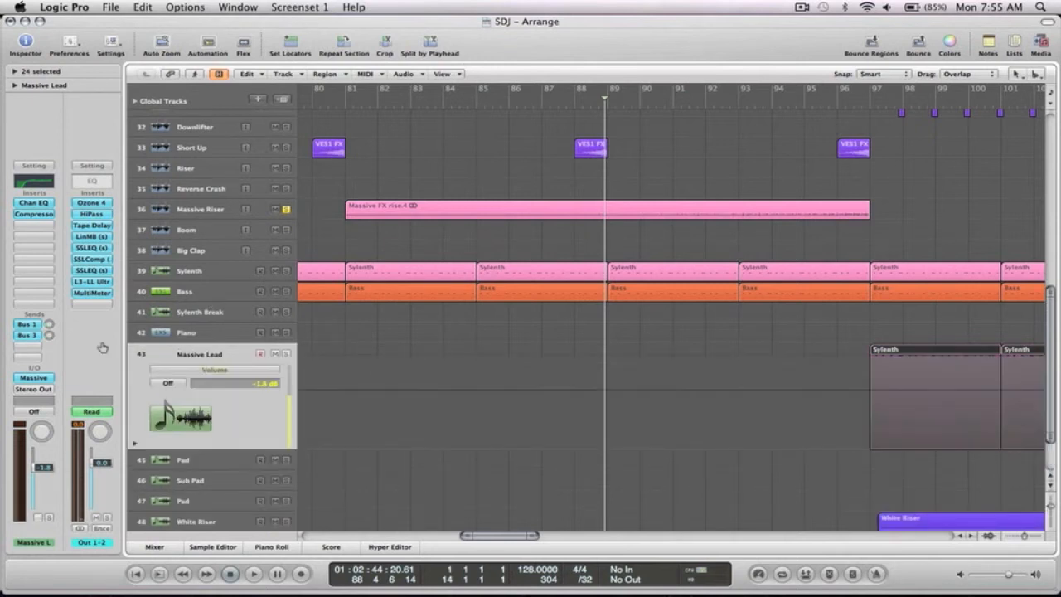
click(32, 337)
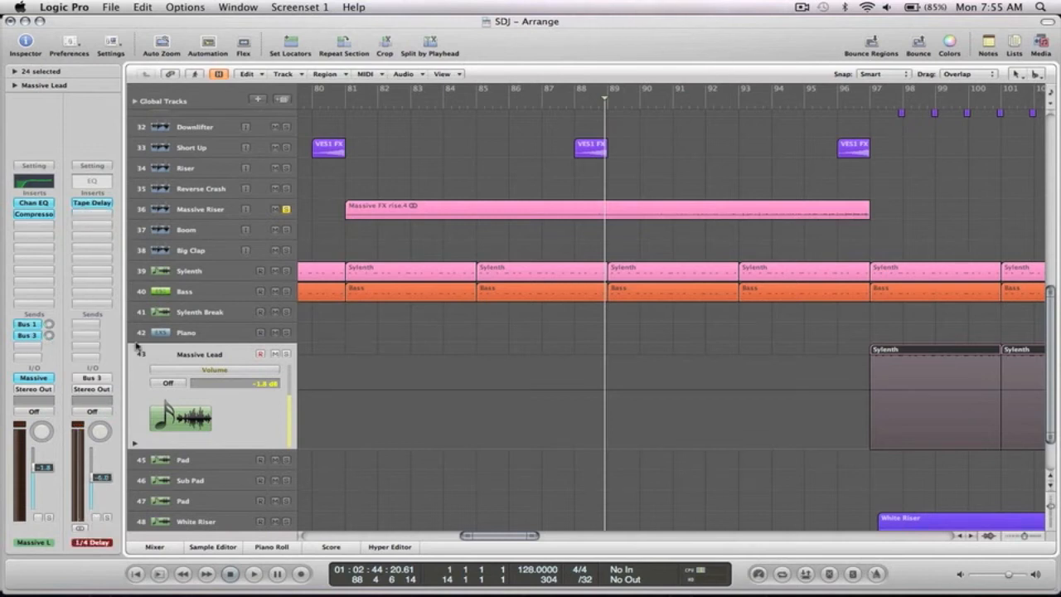
Step: Show Insert #3 Bypass automation on the Massive Lead track and place automation points at bars 81 and 97
click(199, 370)
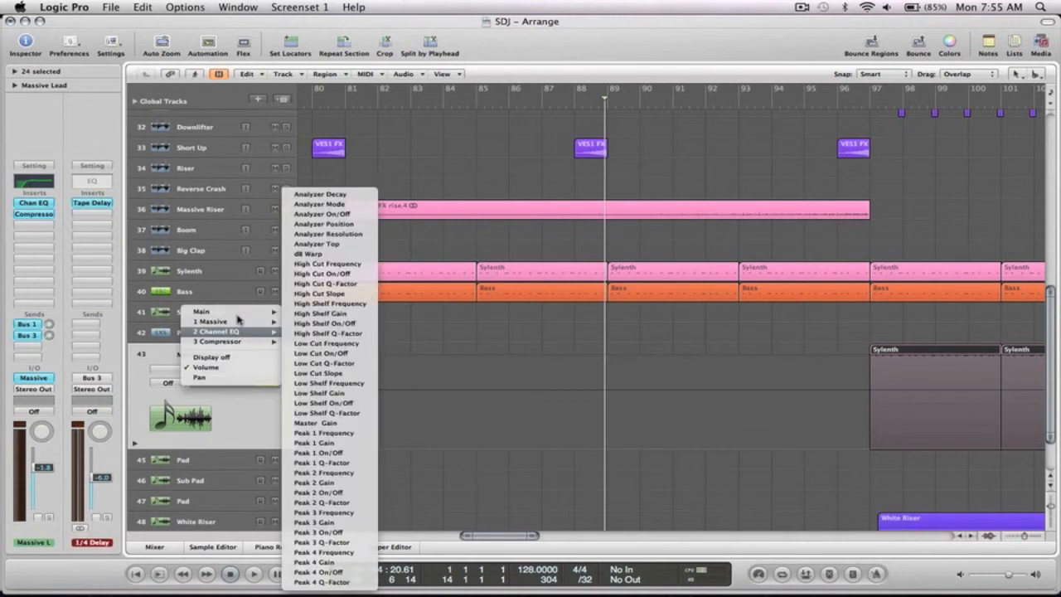
mouse_move(238, 314)
click(343, 390)
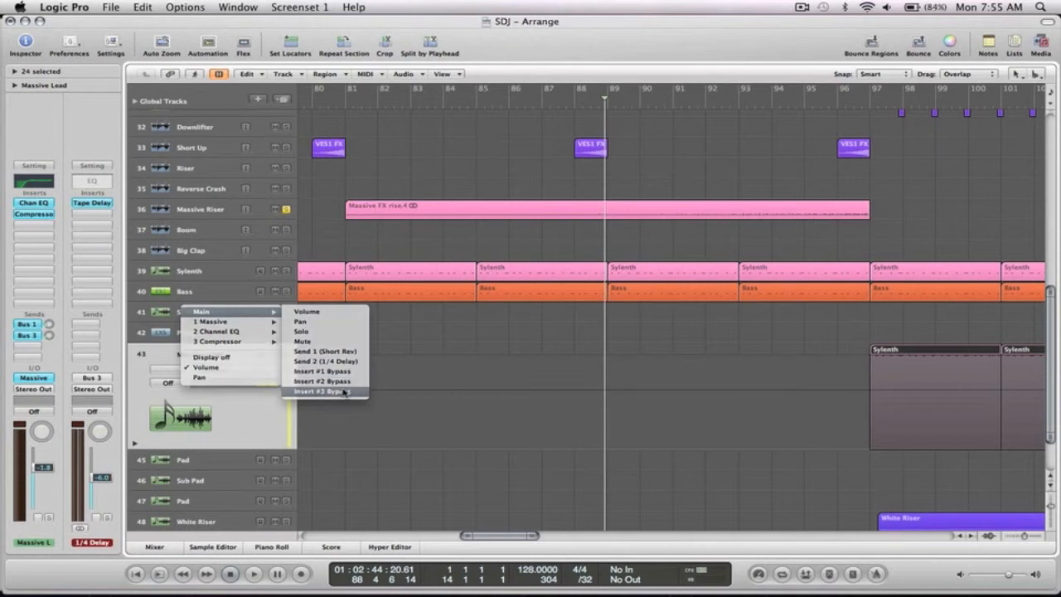
click(347, 450)
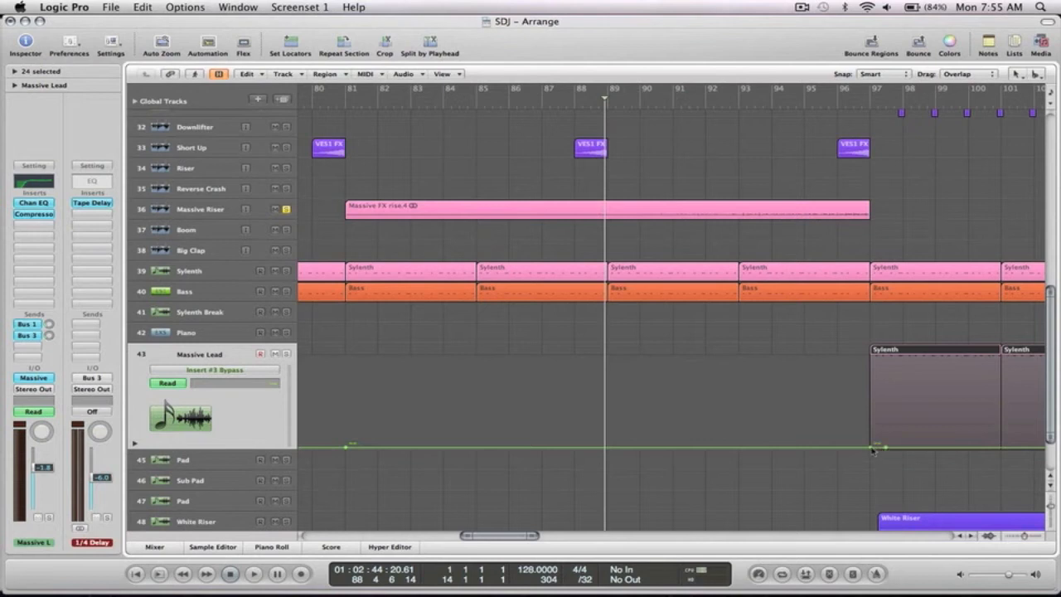
mouse_move(870, 447)
mouse_down()
mouse_move(871, 398)
mouse_move(873, 460)
mouse_move(871, 447)
mouse_up()
Step: Try ramping Massive Lead's Send 1 (Short Rev) automation from -19.6 dB at bar 81 to 0.0 dB at bar 97, then undo the ramp
click(253, 371)
mouse_move(265, 388)
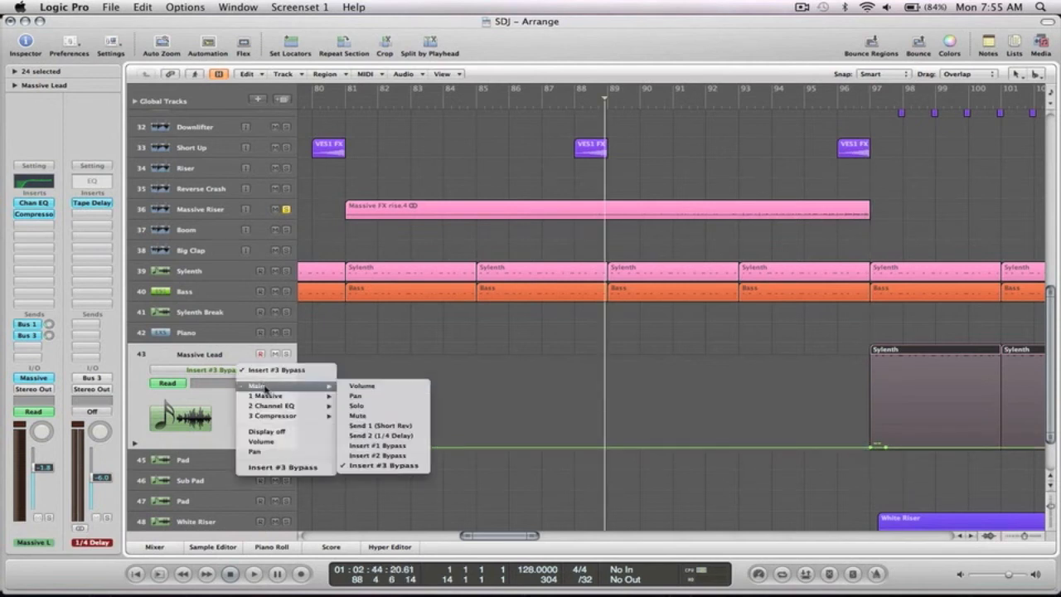
click(398, 428)
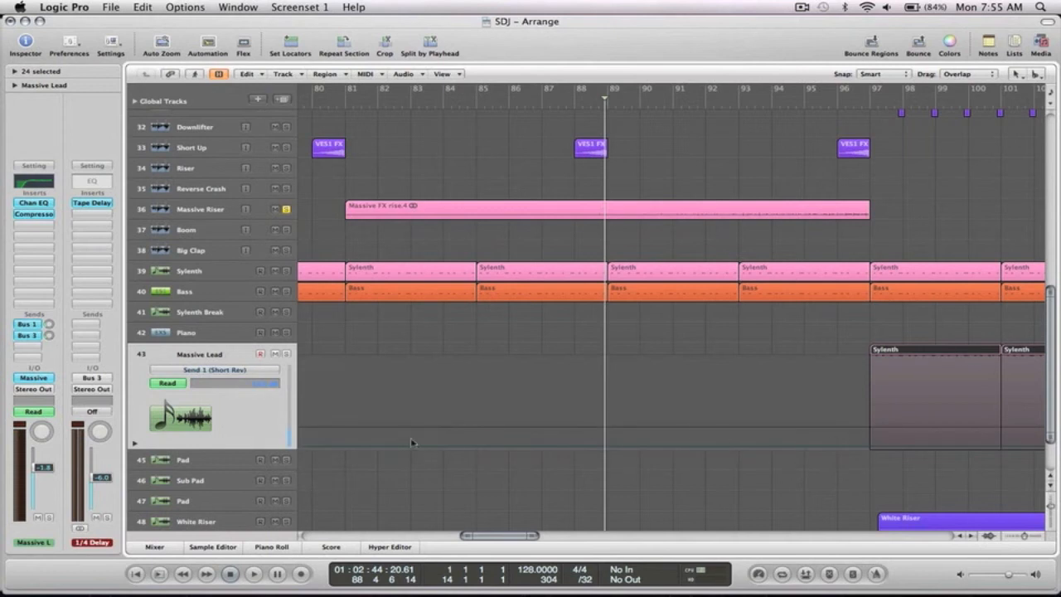
click(346, 428)
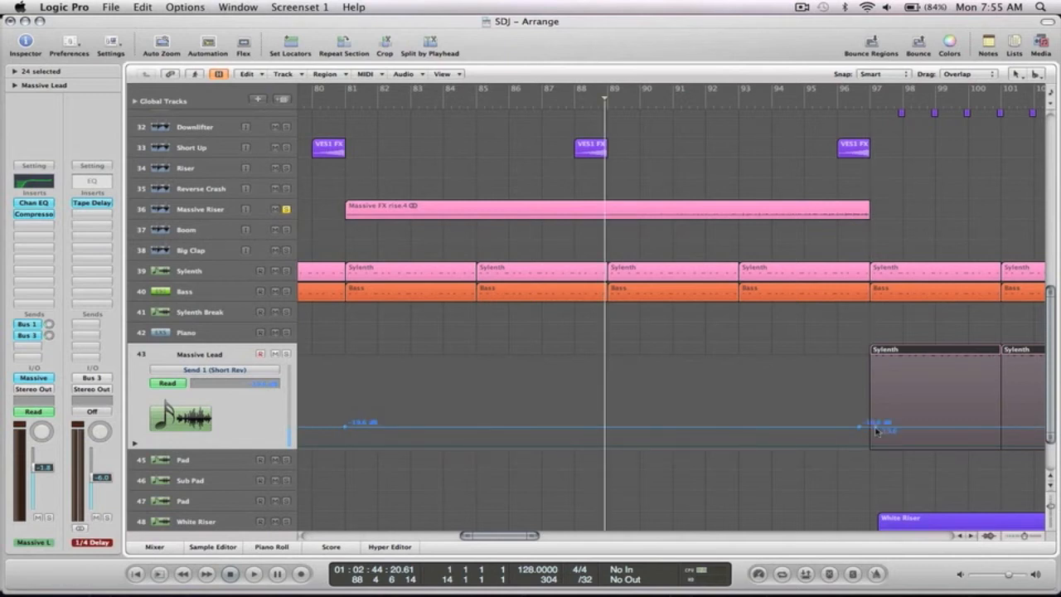
drag(862, 429, 869, 383)
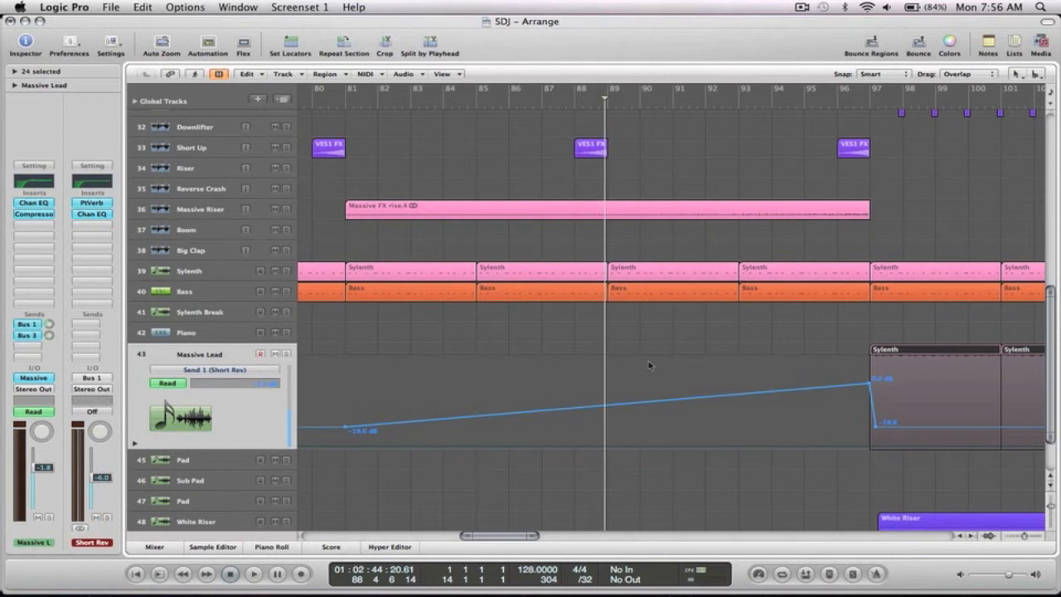
key(super+z)
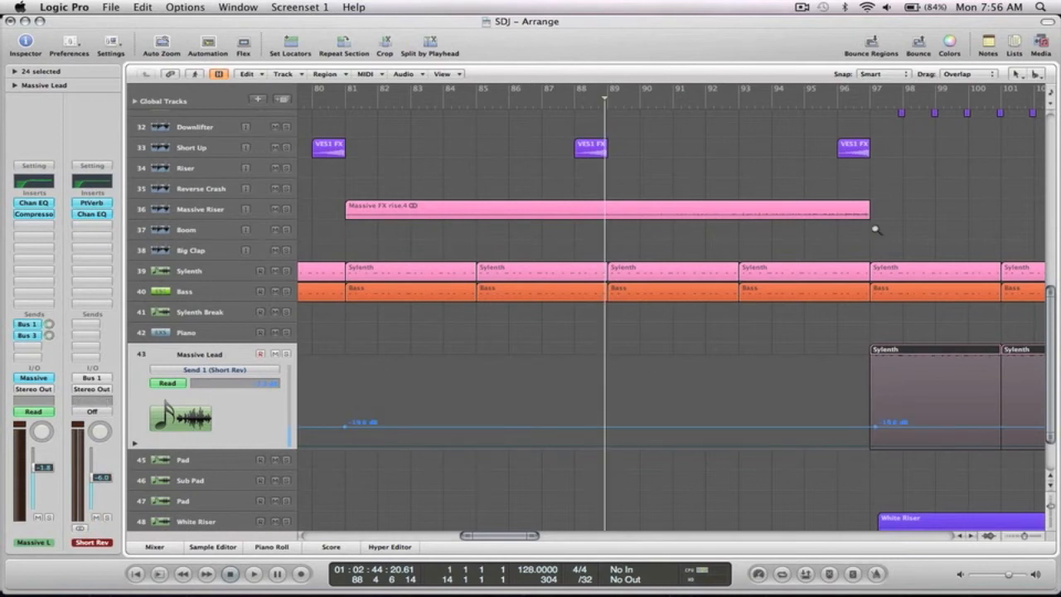
Step: Hide the automation lanes after viewing the Massive Riser waveform, and play the soloed riser from about bar 89 to bar 92
drag(880, 238, 313, 186)
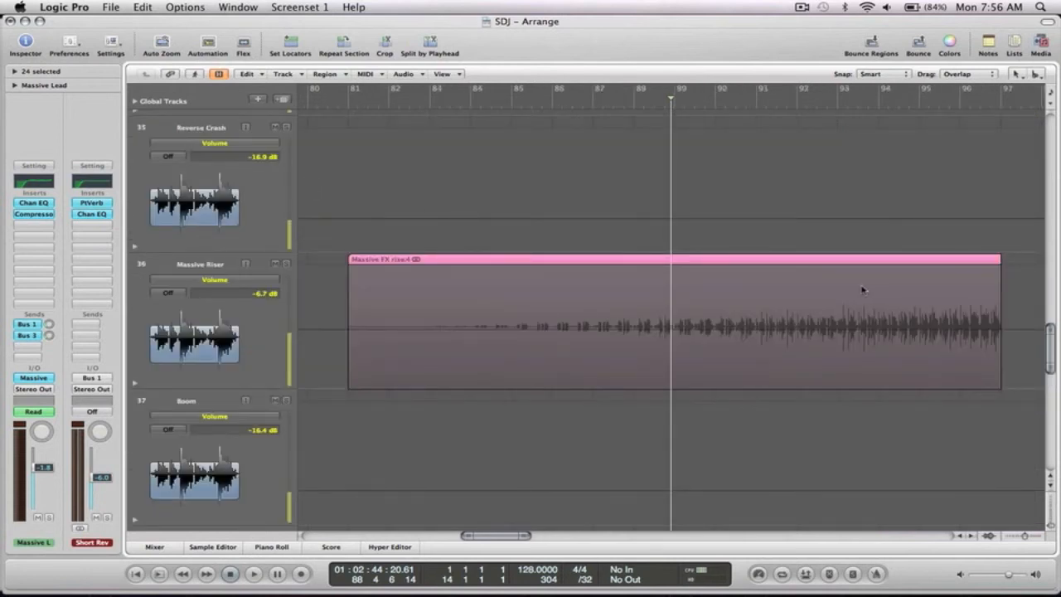
key(a)
ctrl+alt+click(895, 322)
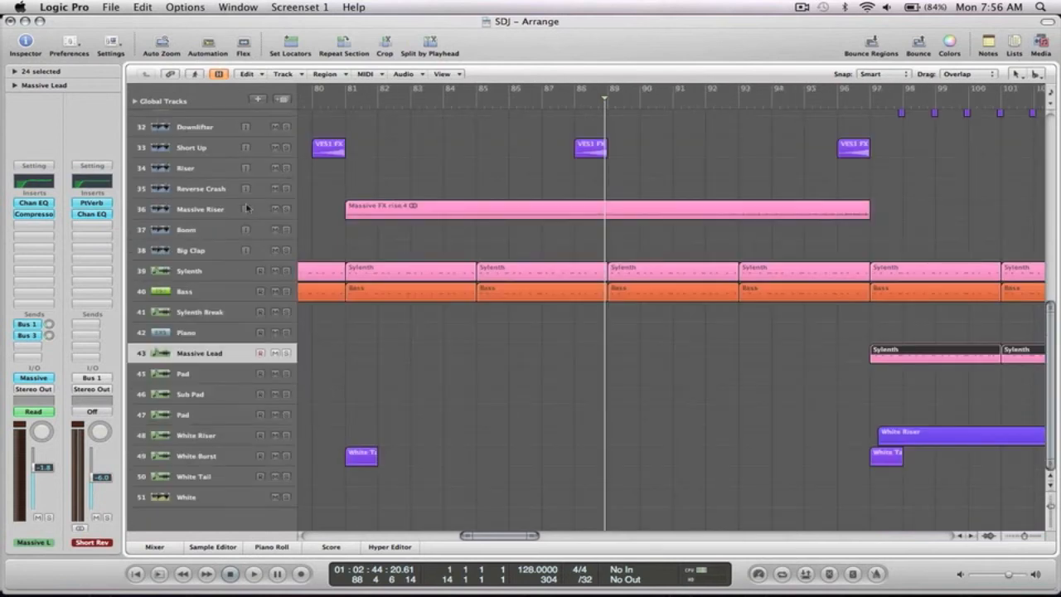
key(space)
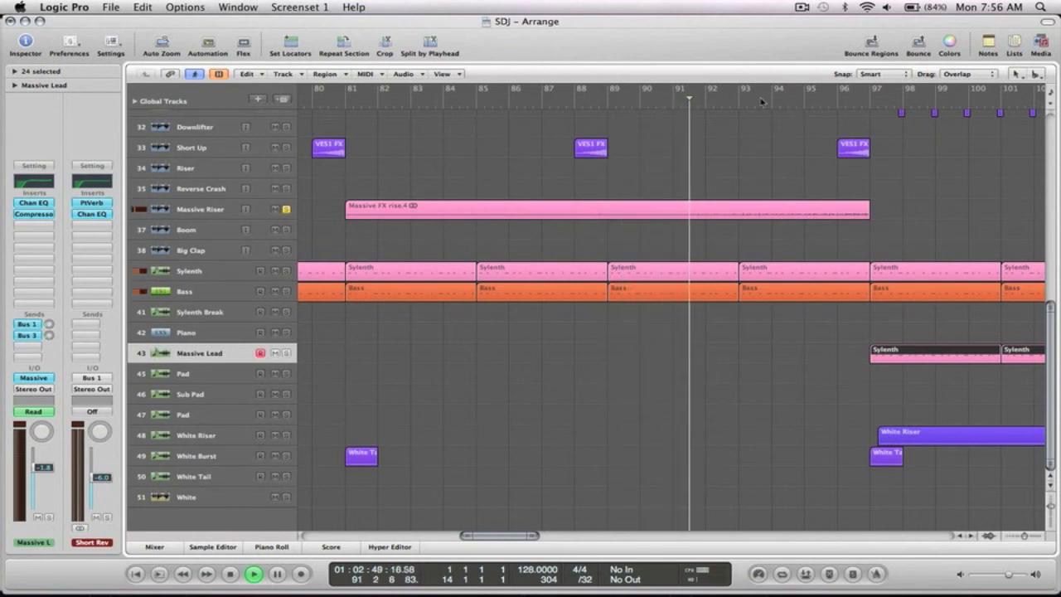
key(space)
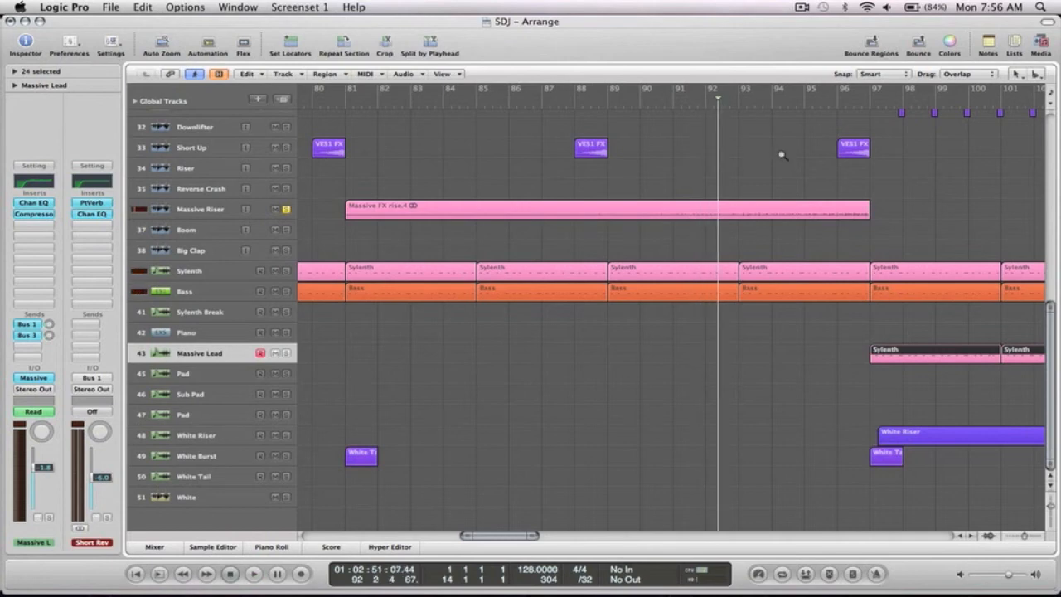
Step: Clear the Massive Riser solo and play the full arrangement from bar 92 through the Massive Lead entry at bar 97
ctrl+alt+click(781, 155)
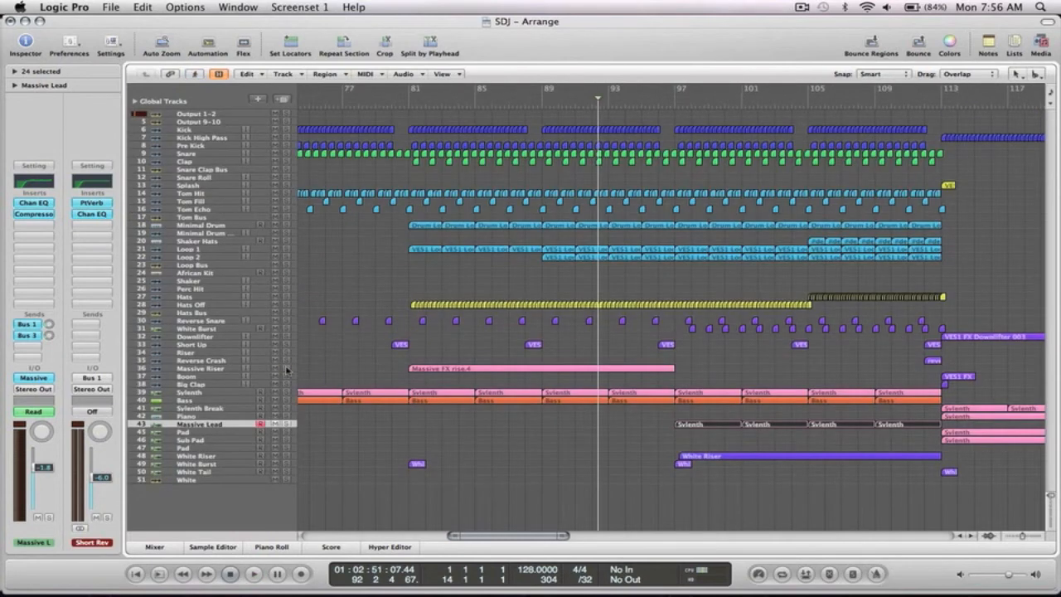
scroll(653, 381, right, 2)
key(space)
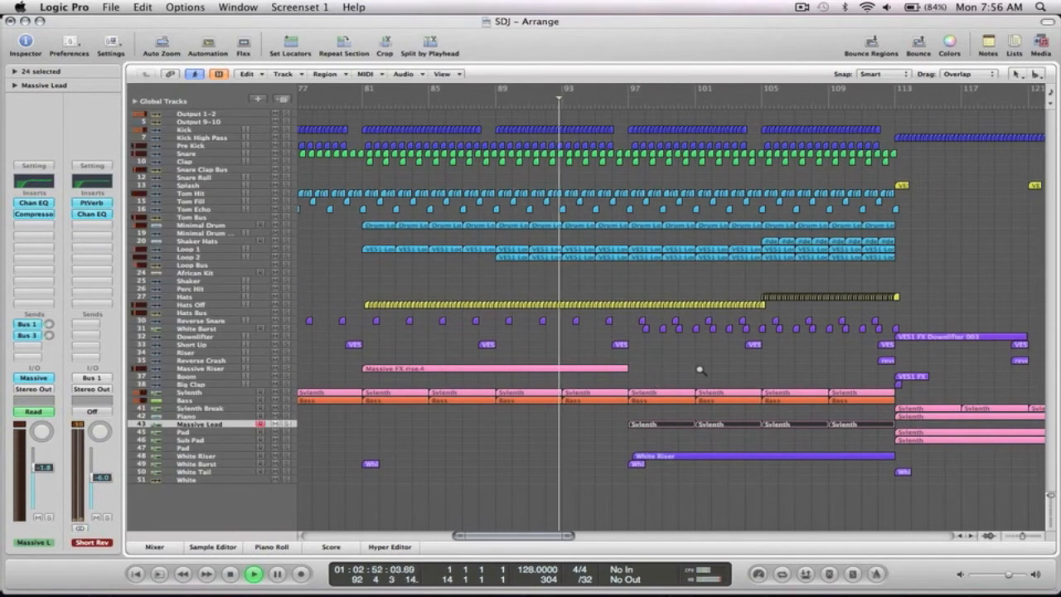
ctrl+alt+click(700, 372)
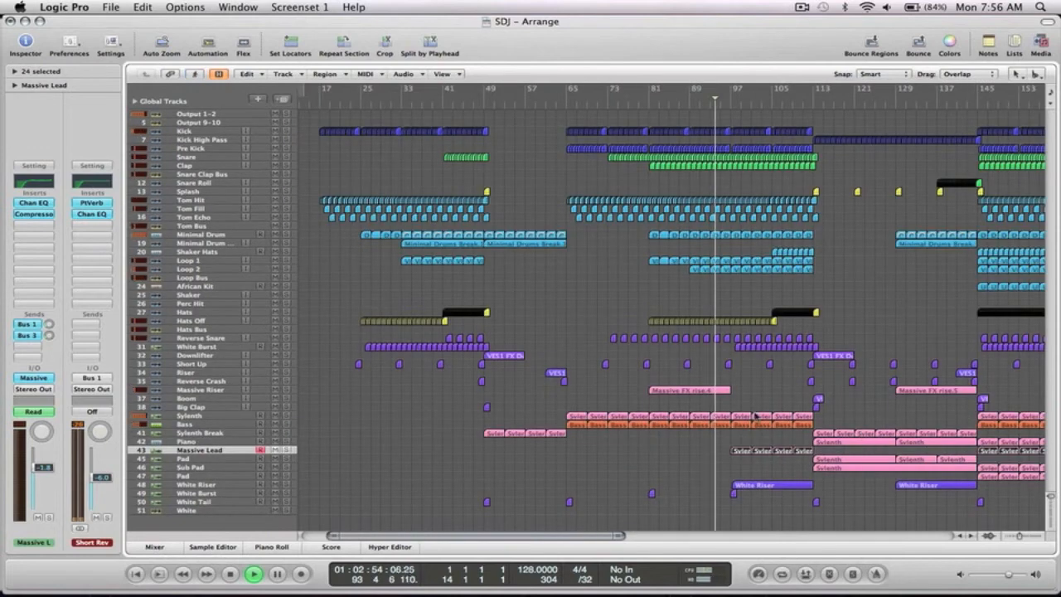
scroll(630, 454, right, 3)
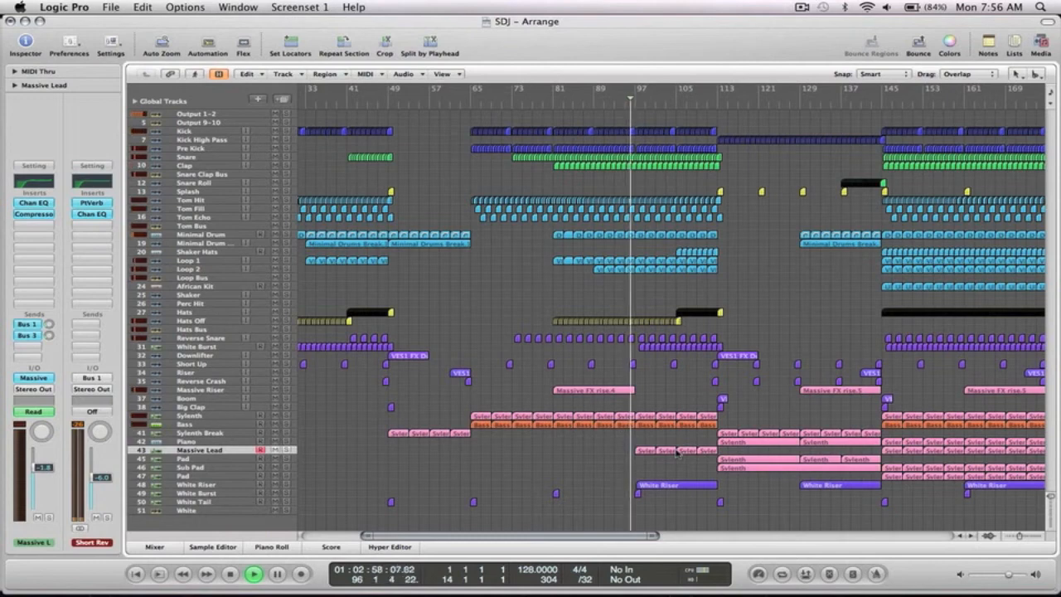
scroll(630, 454, right, 2)
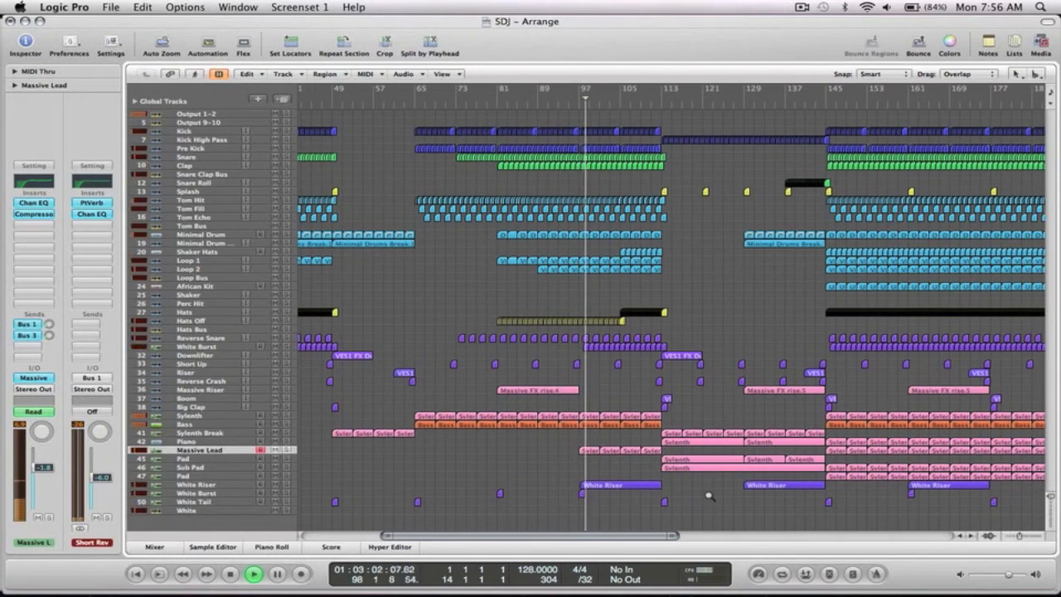
Step: Examine the Massive Lead, White Riser and White Burst regions between bars 97 and 113 during playback, then view the upcoming break
drag(706, 508, 555, 359)
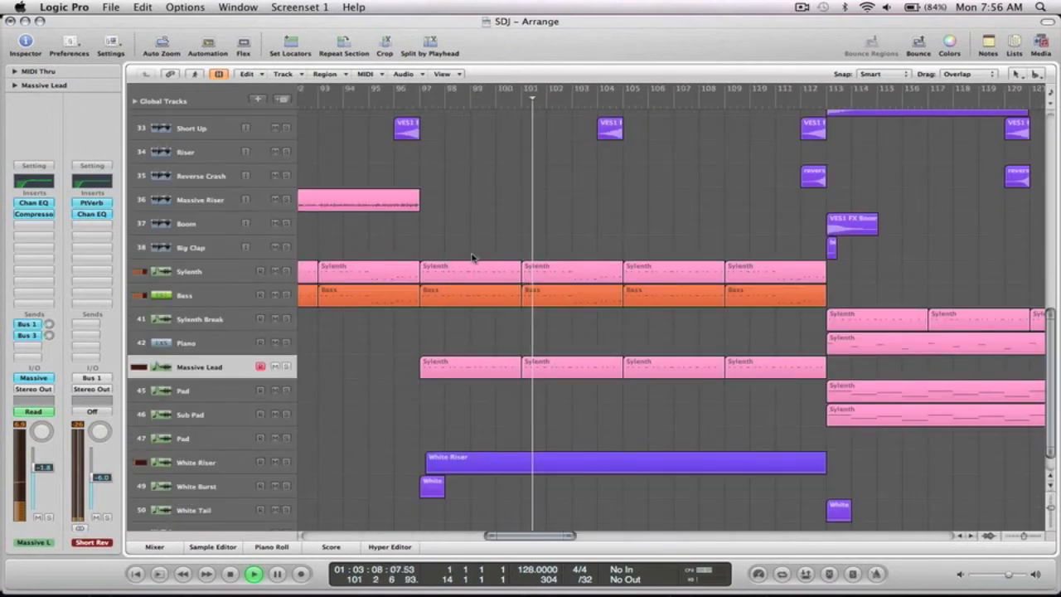
ctrl+alt+click(748, 332)
scroll(598, 325, right, 5)
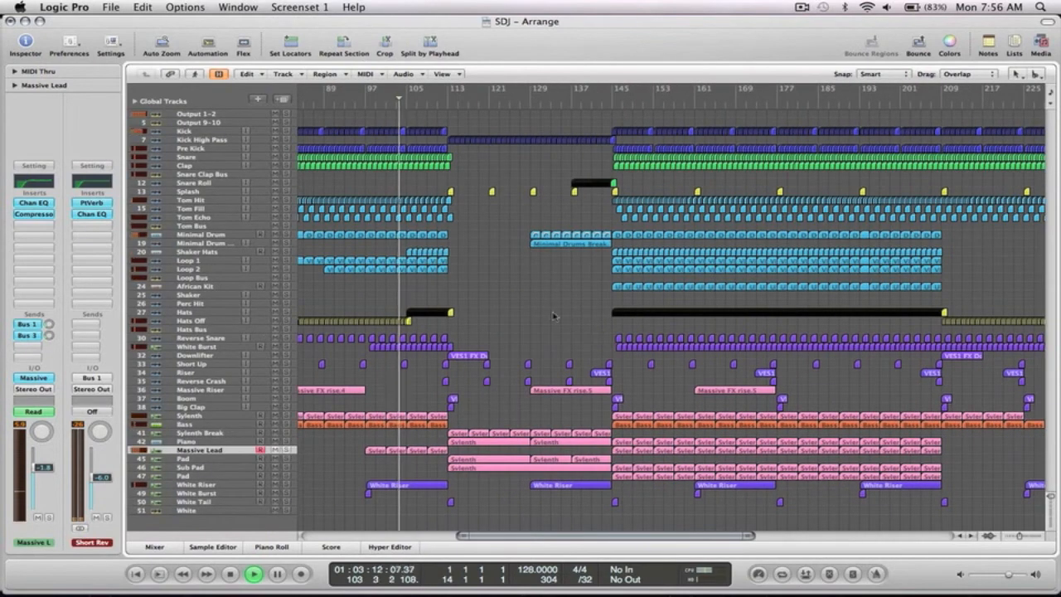
Step: Skip playback forward to the break at bar 113, focus on its synth tracks and solo the Piano track
key(shift+period)
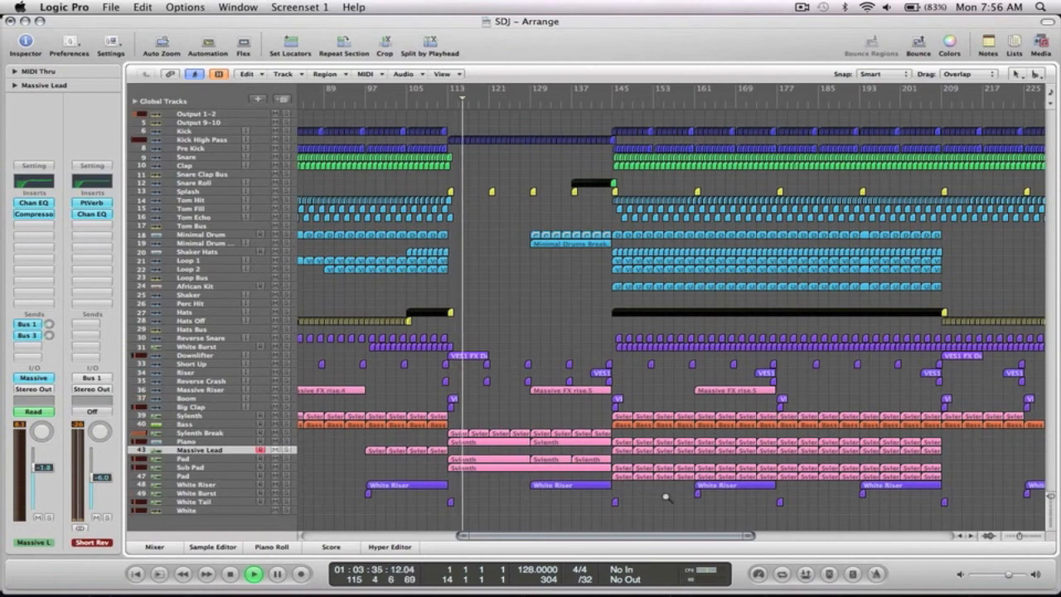
drag(661, 509, 437, 371)
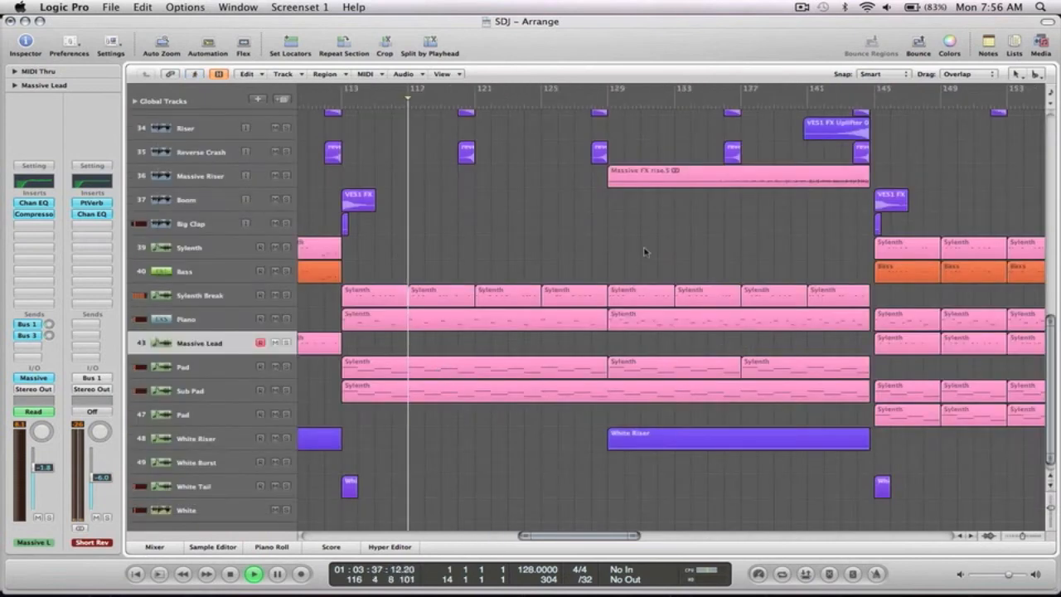
click(286, 319)
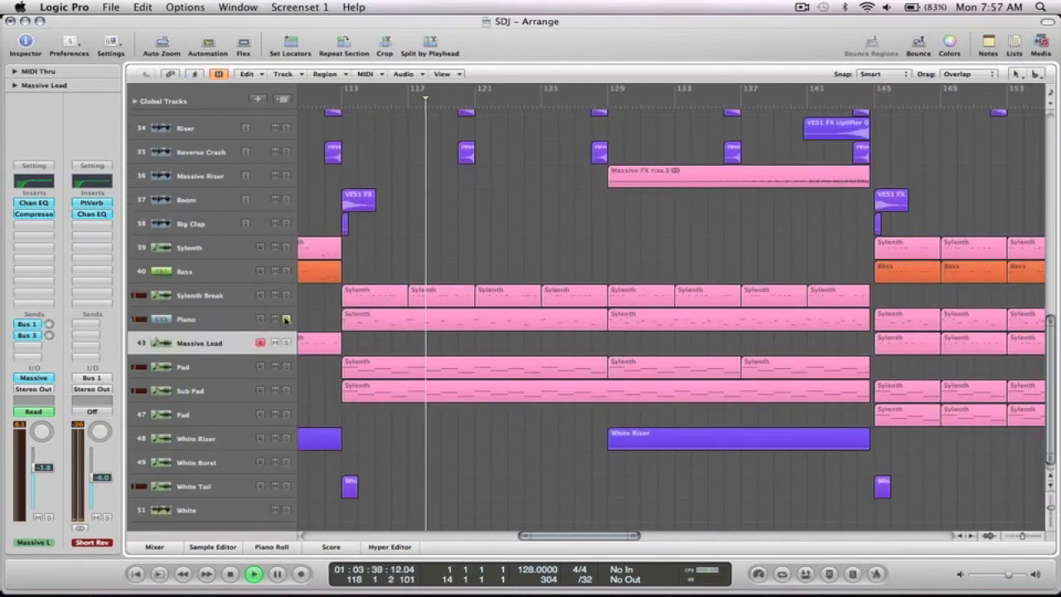
Step: Select the Piano track, end its solo and examine the riser and uplifter regions between bars 129 and 145
click(176, 323)
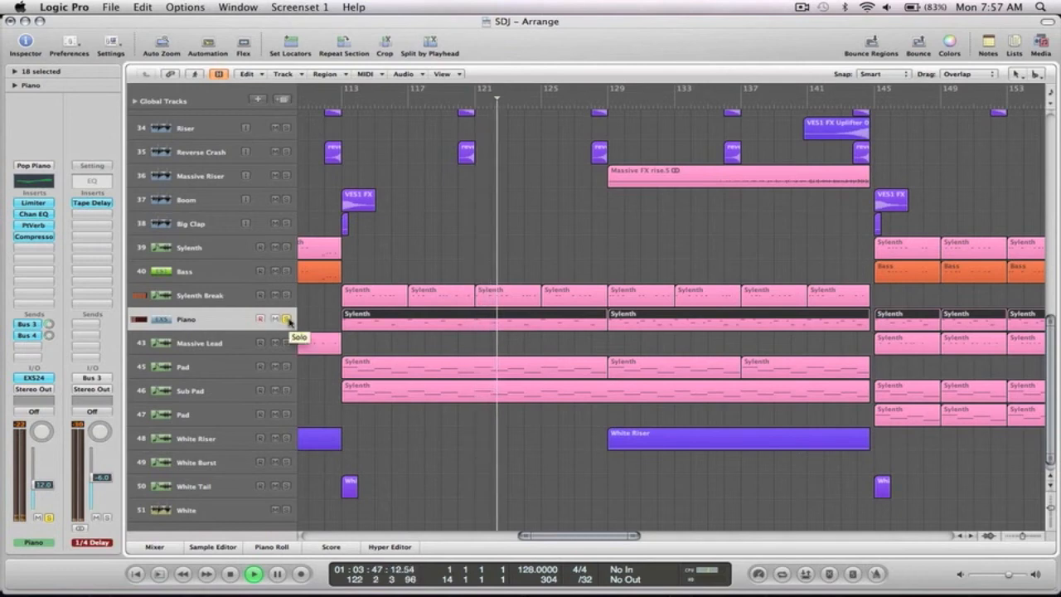
ctrl+alt+click(780, 514)
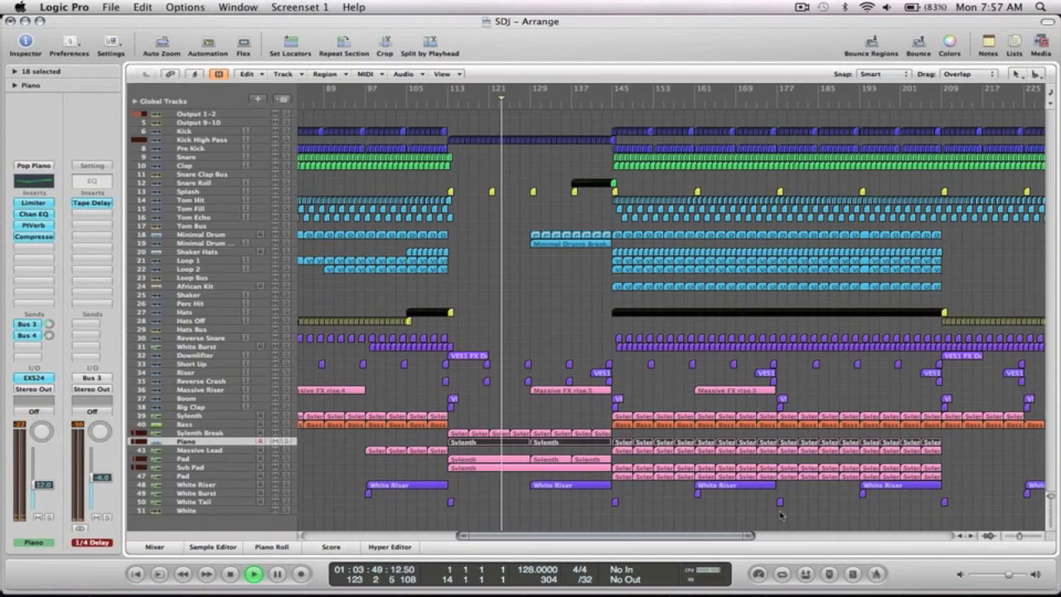
drag(656, 514, 466, 127)
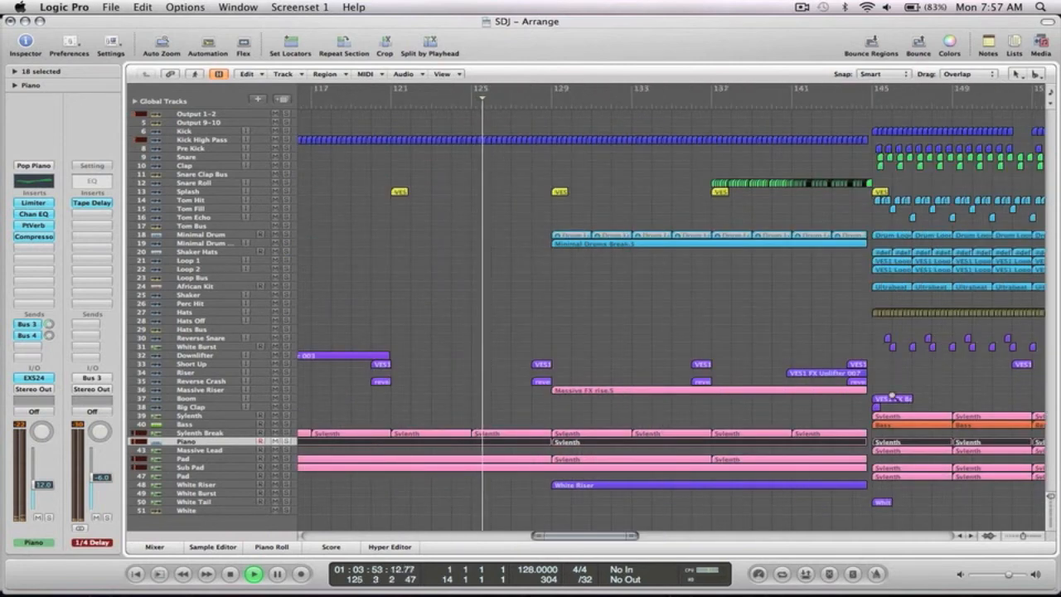
drag(887, 427, 578, 346)
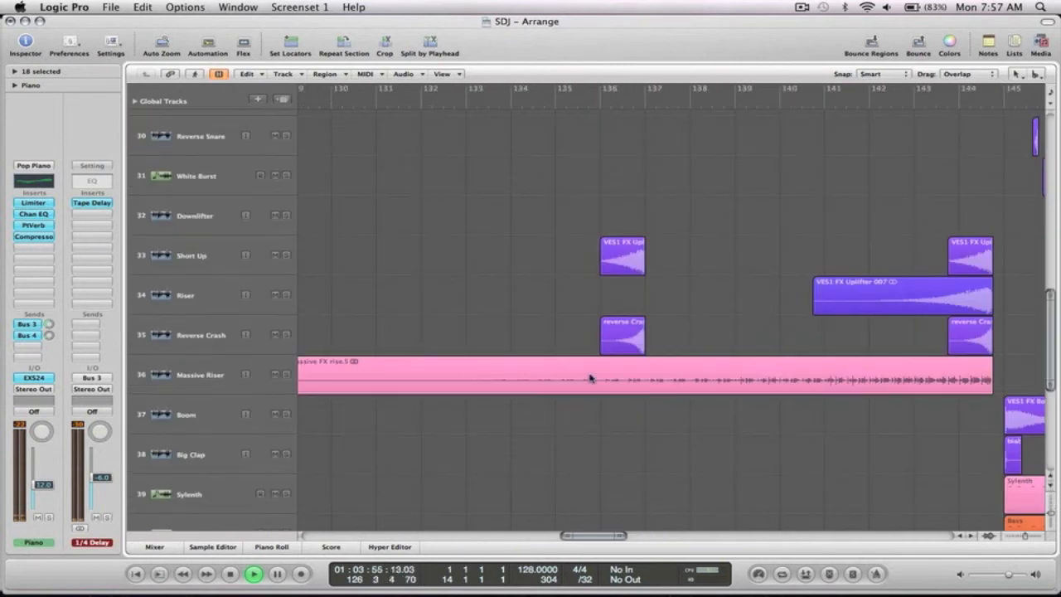
Step: Examine the Minimal Drum loops and the Minimal Drums Break region between bars 129 and 145 during playback
ctrl+alt+click(695, 418)
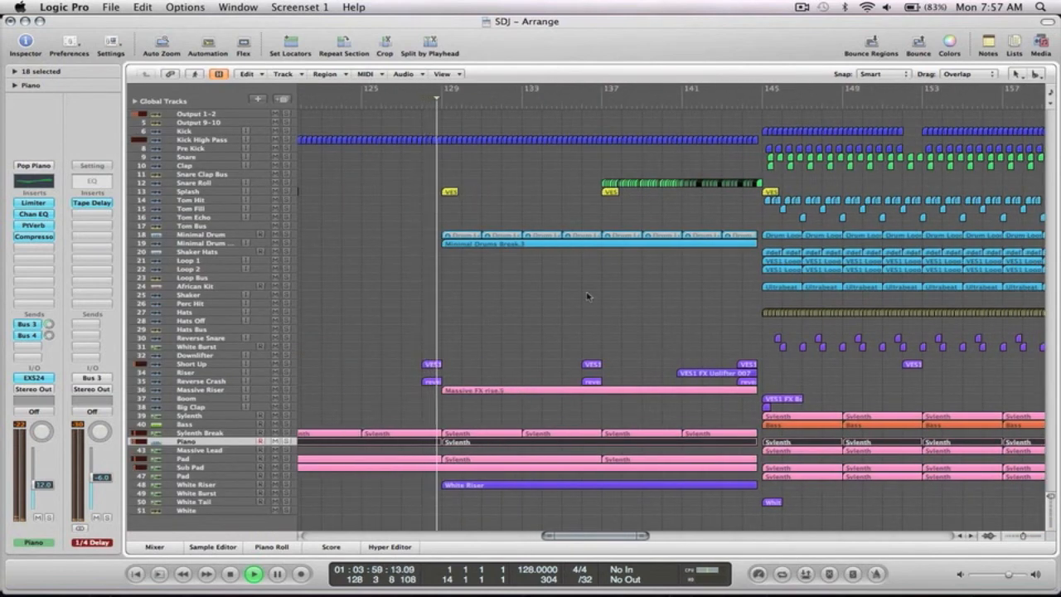
drag(785, 273, 404, 213)
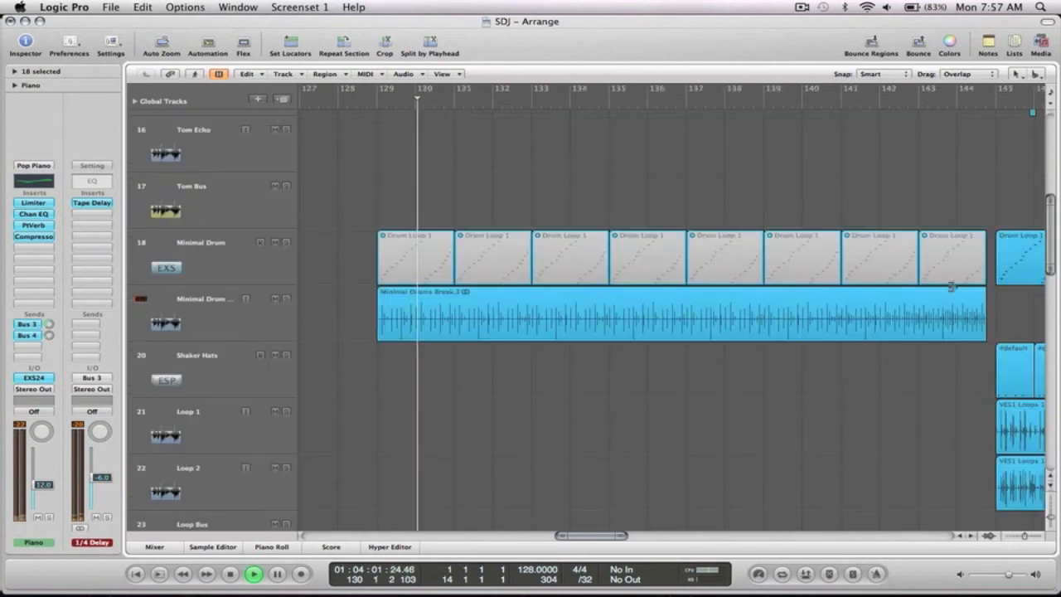
ctrl+alt+click(844, 379)
ctrl+alt+click(753, 202)
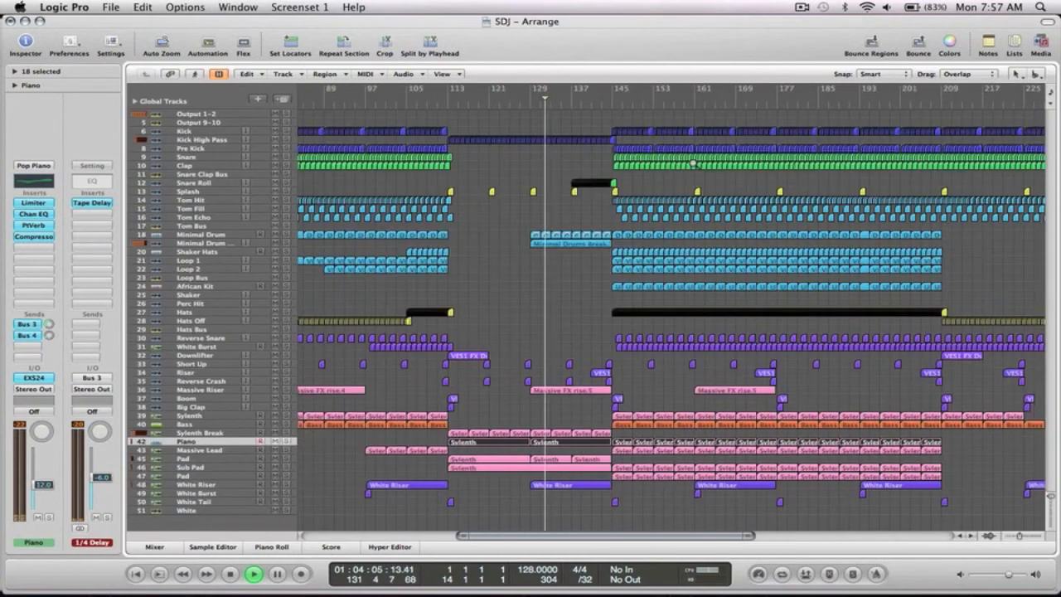
Step: Select the Output 1-2 track and display its HiPass Frequency automation curve between bars 137 and 145
click(211, 113)
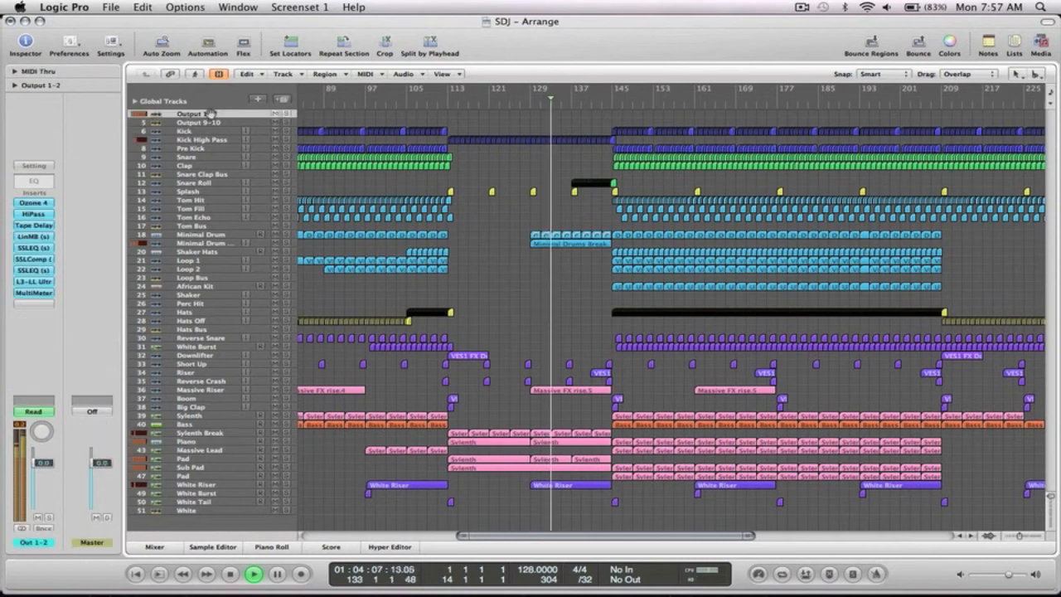
key(ctrl+z)
key(a)
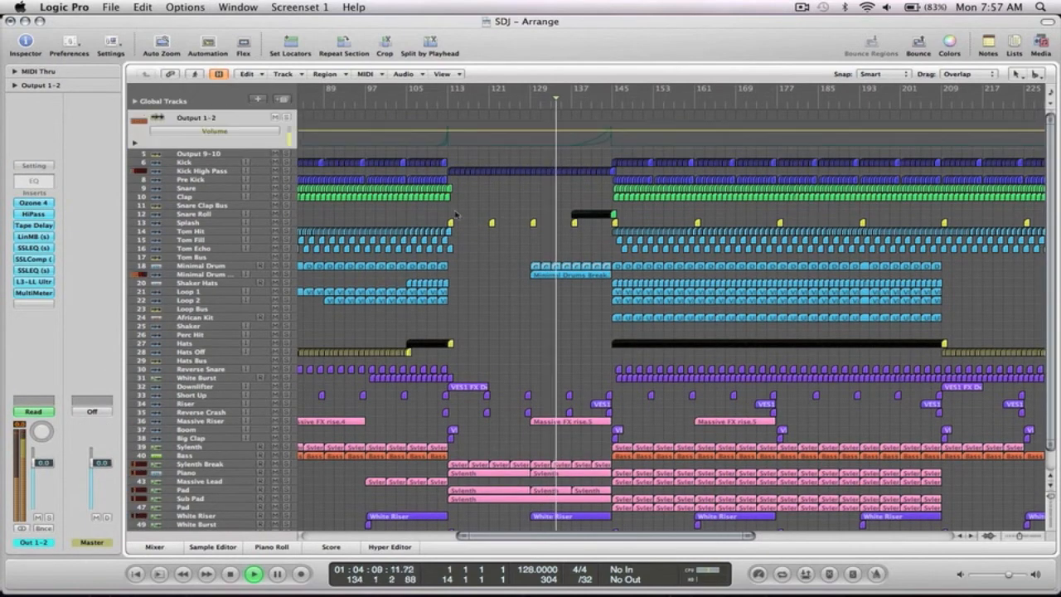
drag(610, 151, 564, 101)
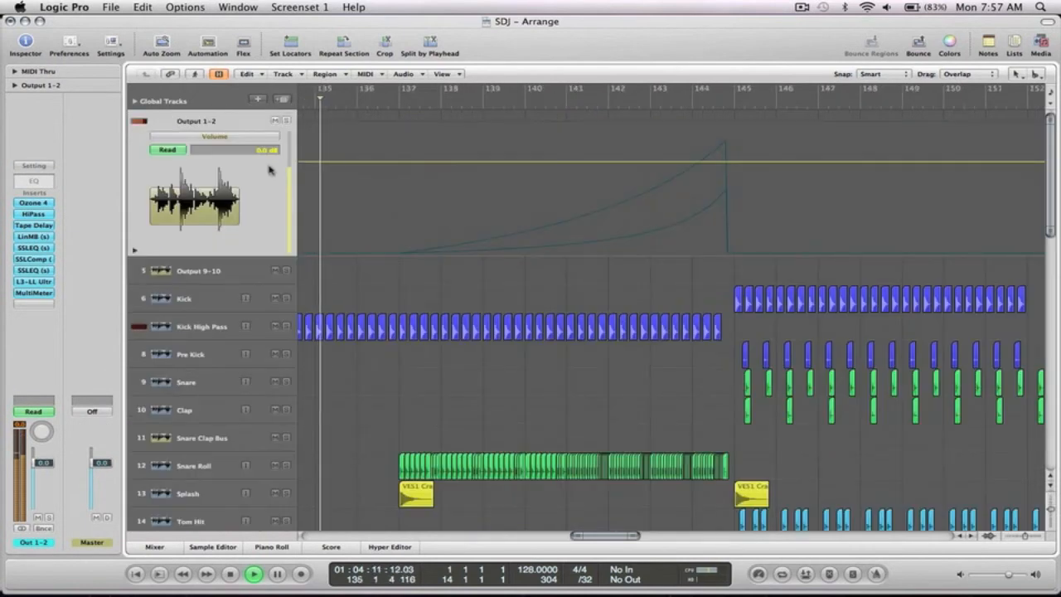
click(238, 141)
click(325, 147)
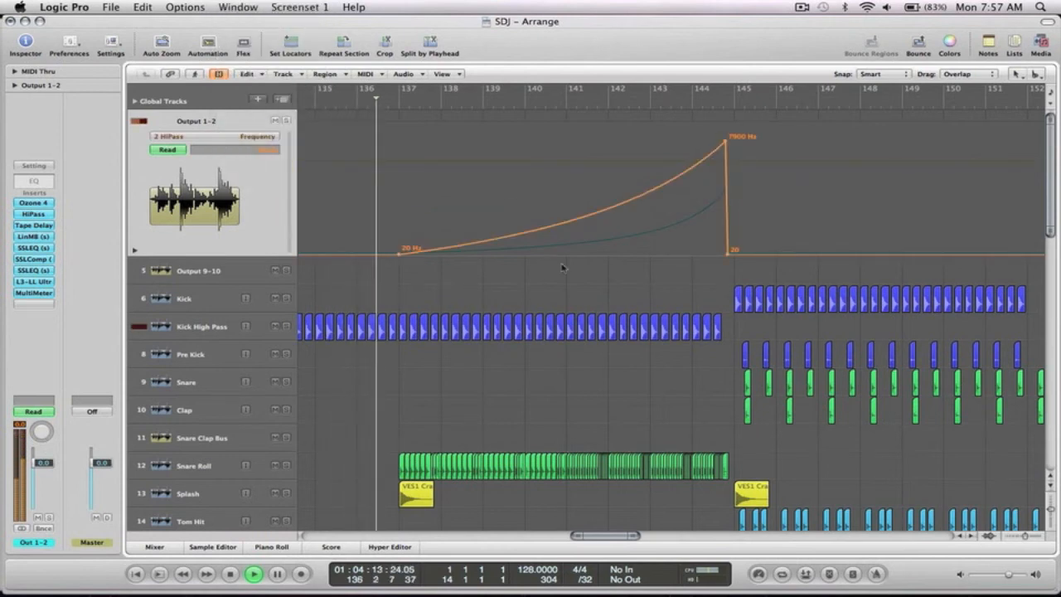
Step: Switch the Output 1-2 automation display to Tape Delay Wet and inspect its curve up to bar 145
click(227, 138)
click(249, 149)
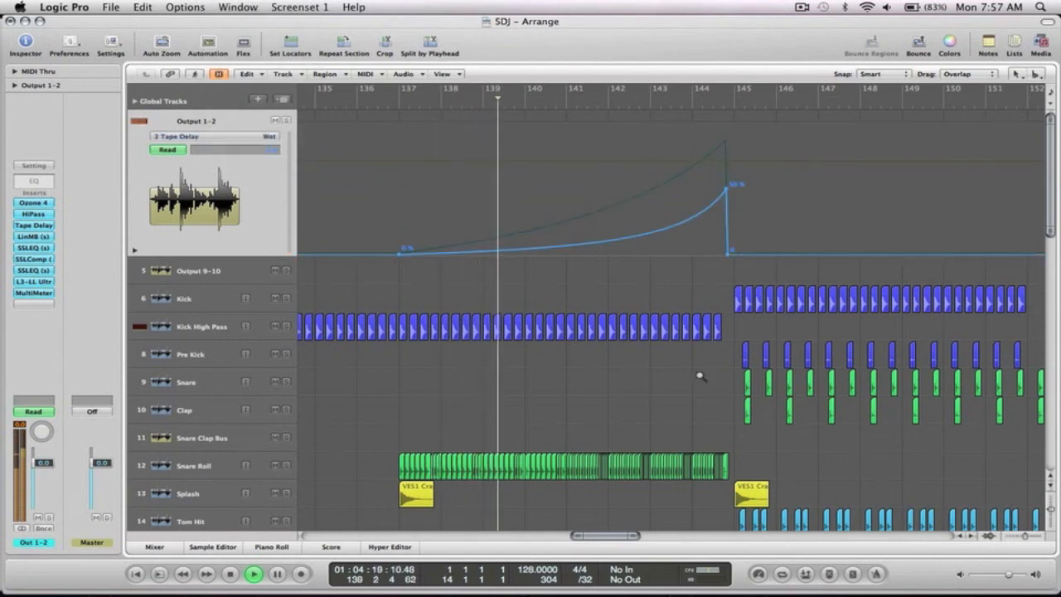
key(z)
scroll(562, 362, right, 2)
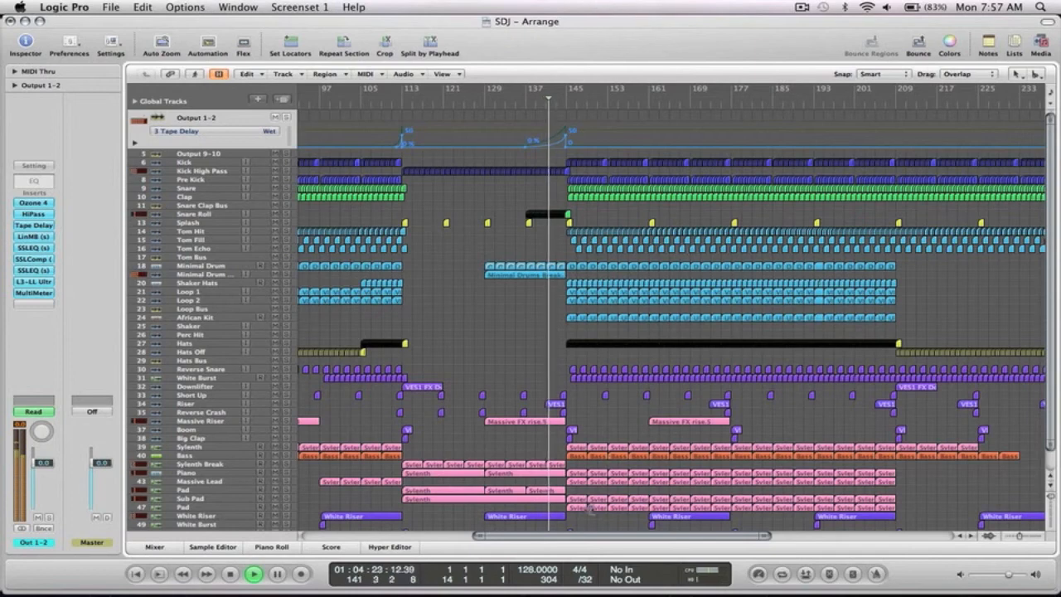
Step: Examine all tracks around the transition from the break into the drop at bar 145 during playback
drag(586, 521, 542, 170)
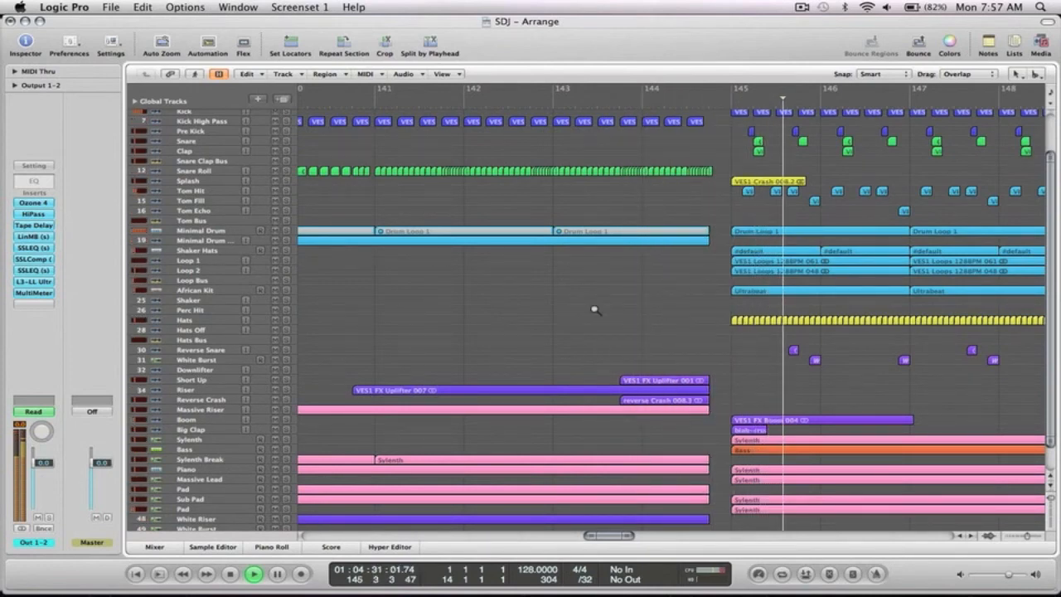
ctrl+alt+click(547, 310)
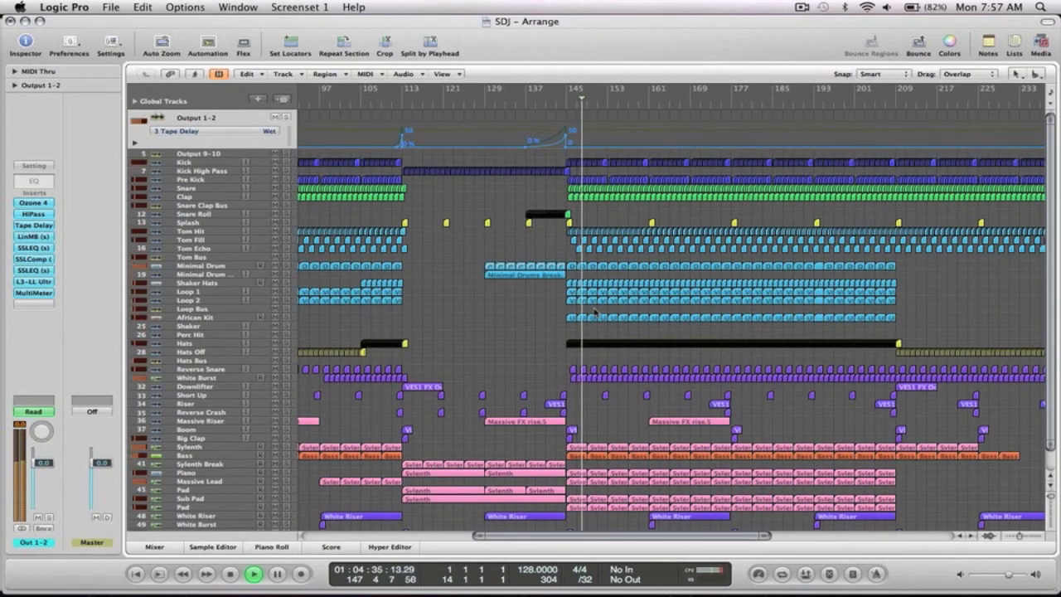
scroll(701, 330, right, 1)
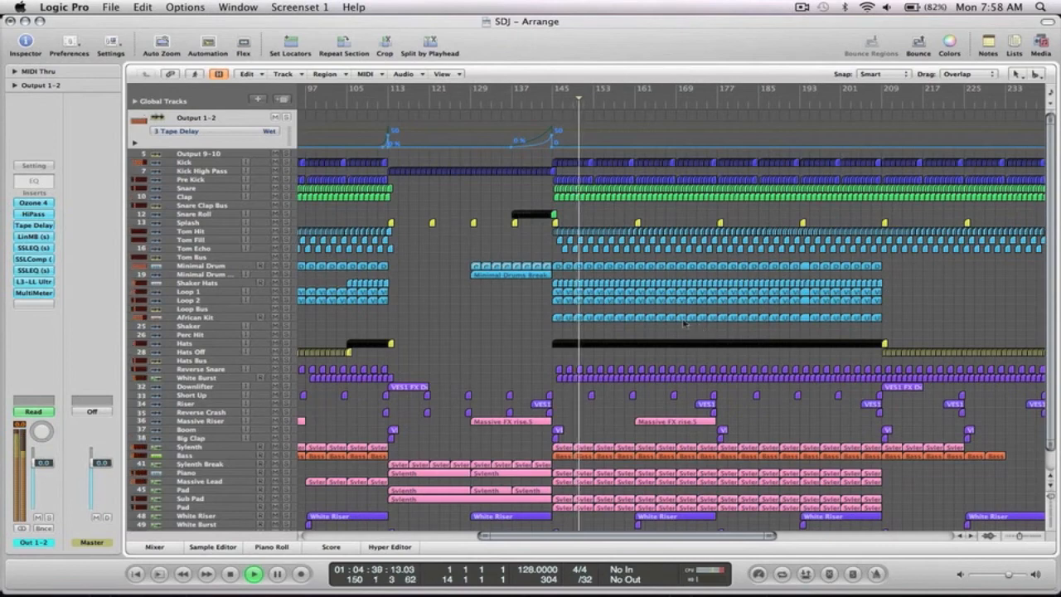
Step: Hide the automation lanes and examine the Sylenth, Bass, Piano, Massive Lead and pad regions from bar 145 to bar 209
key(a)
scroll(616, 331, right, 5)
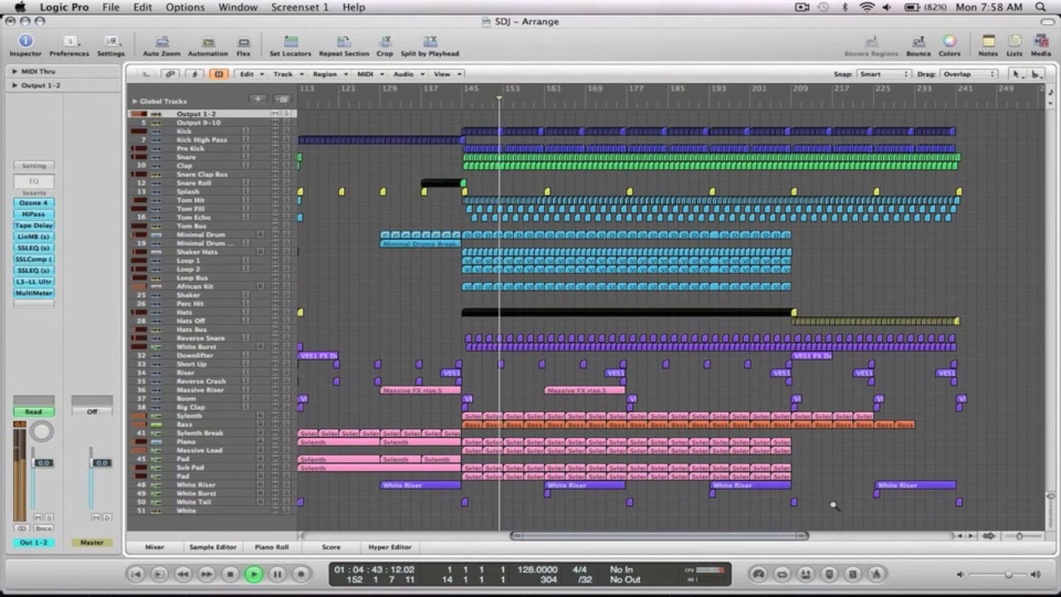
drag(824, 508, 322, 394)
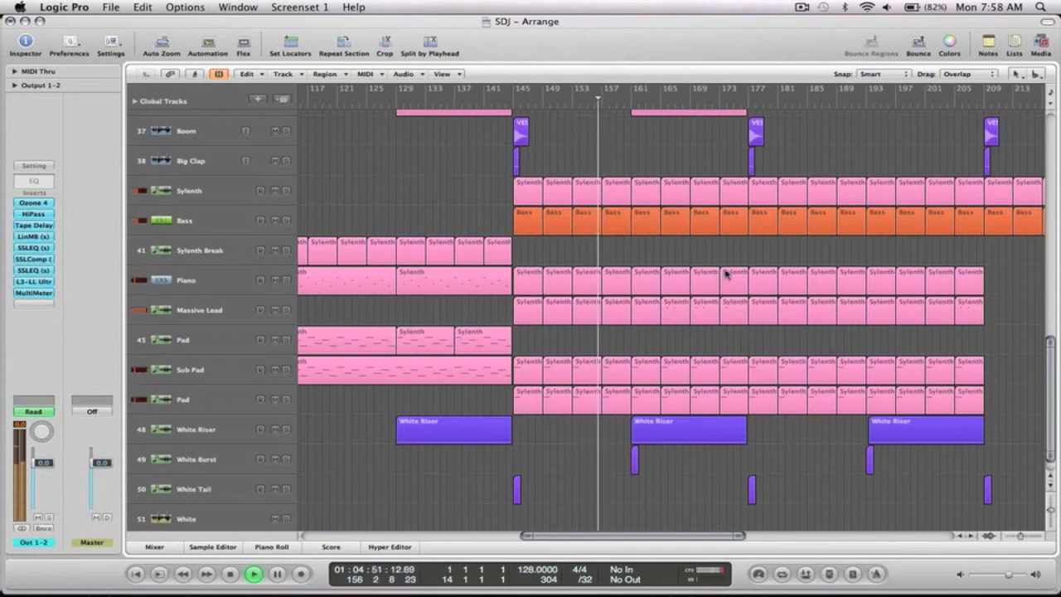
ctrl+alt+click(777, 248)
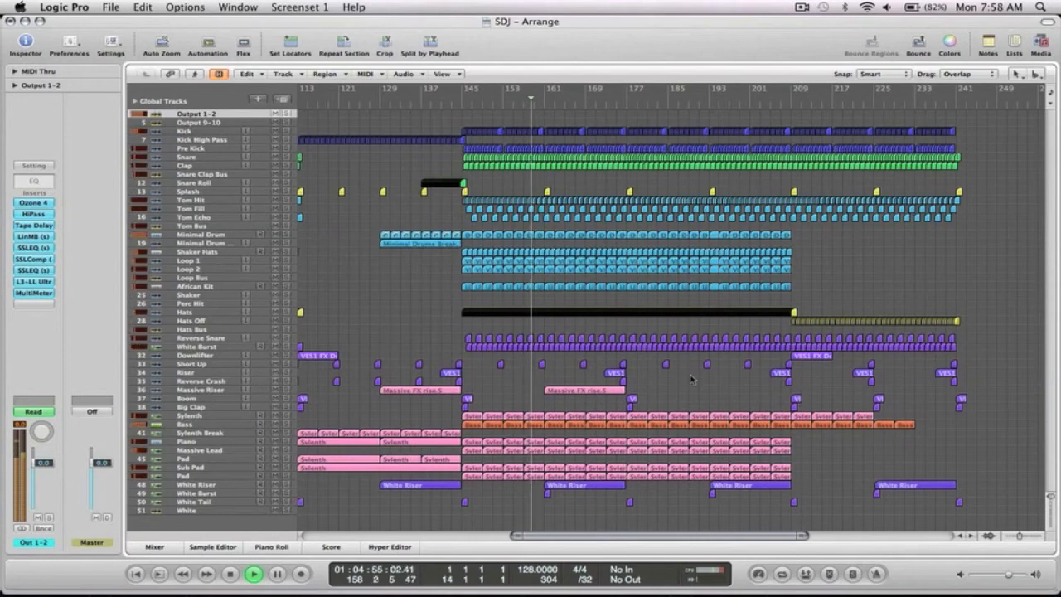
Step: Examine the drum tracks from bar 145 onward, mark bars 145 to 153 as a cycle range and turn cycling off
scroll(692, 379, right, 3)
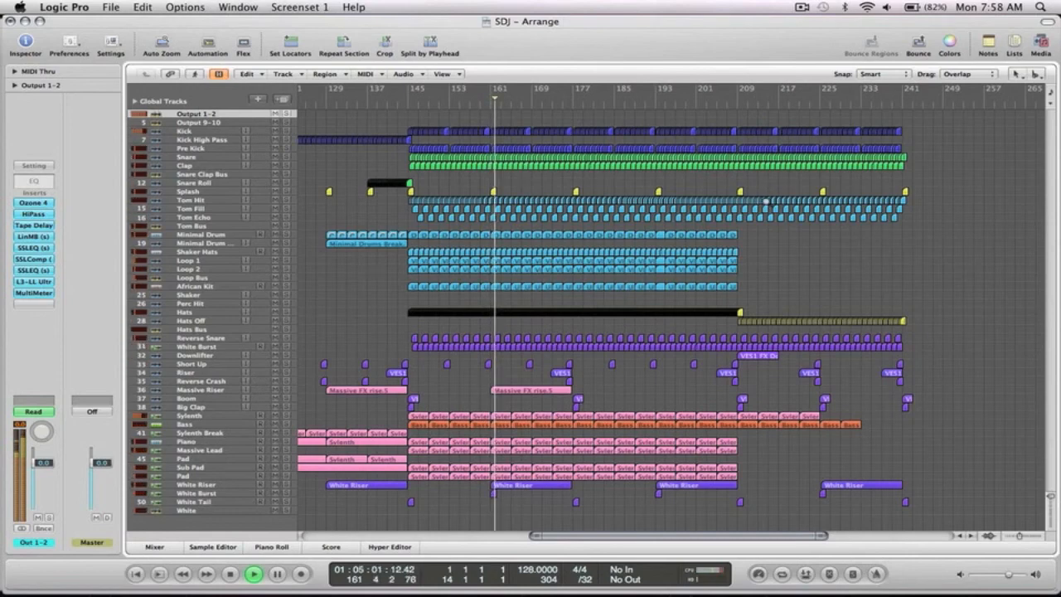
drag(777, 241, 385, 103)
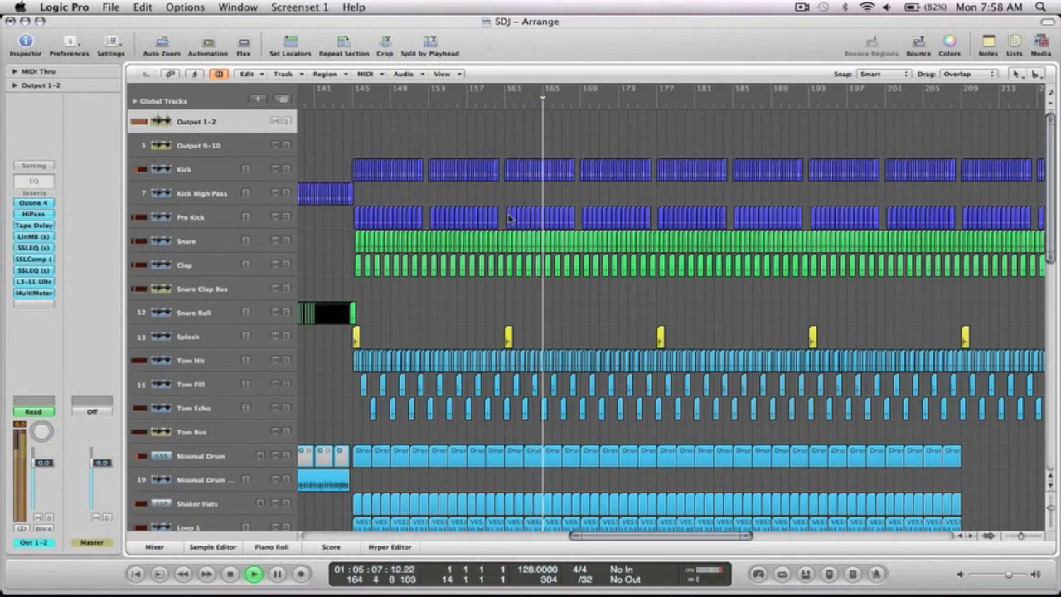
drag(354, 88, 428, 91)
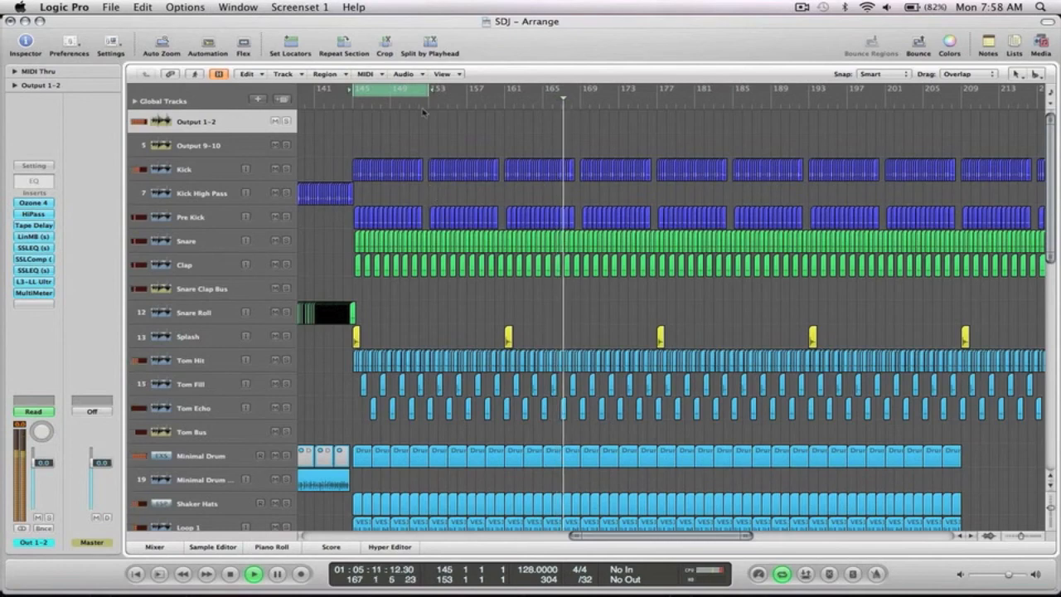
key(c)
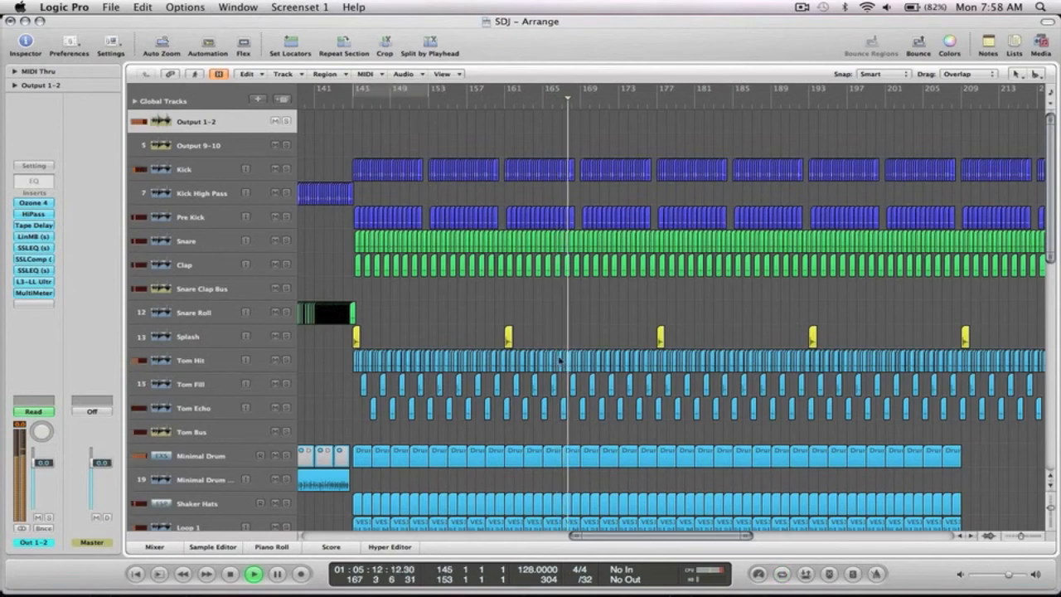
Step: Examine the effects and synth regions from bar 145 through the Massive Riser and White Riser build into bar 177
ctrl+alt+click(515, 309)
drag(622, 519, 404, 328)
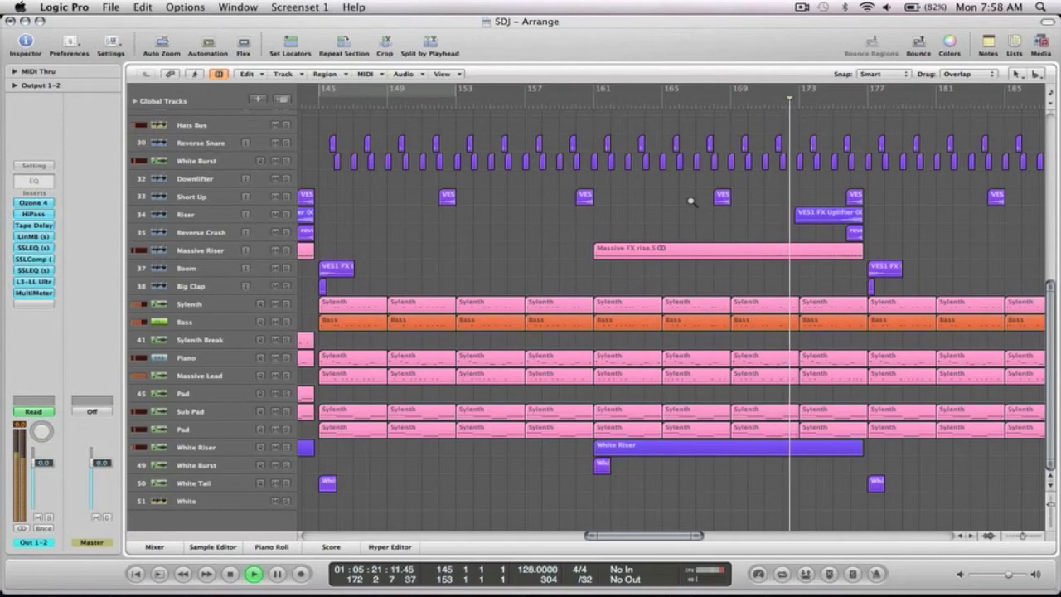
ctrl+alt+click(681, 242)
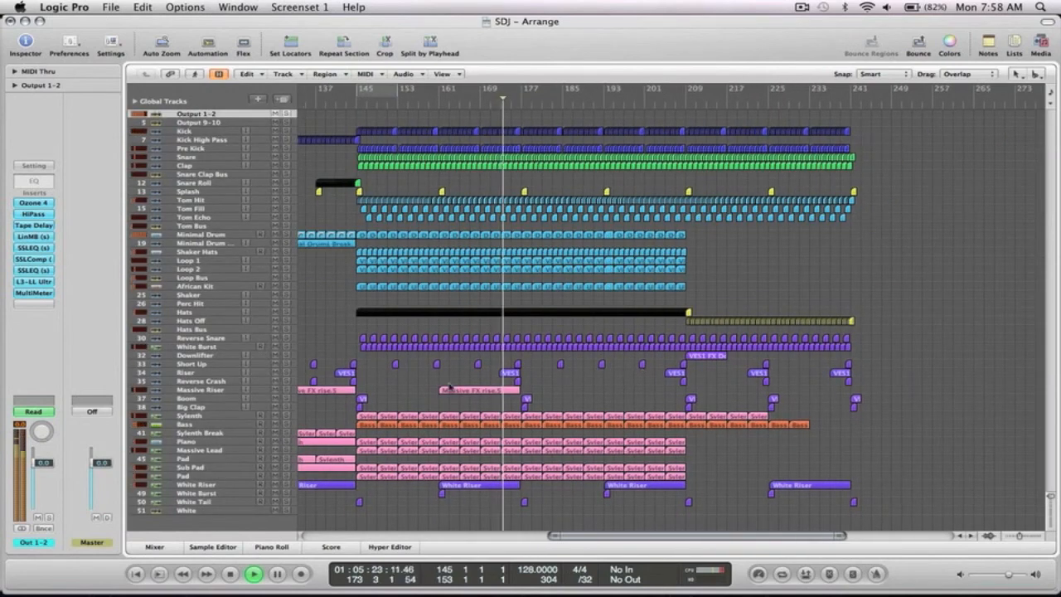
drag(650, 507, 406, 355)
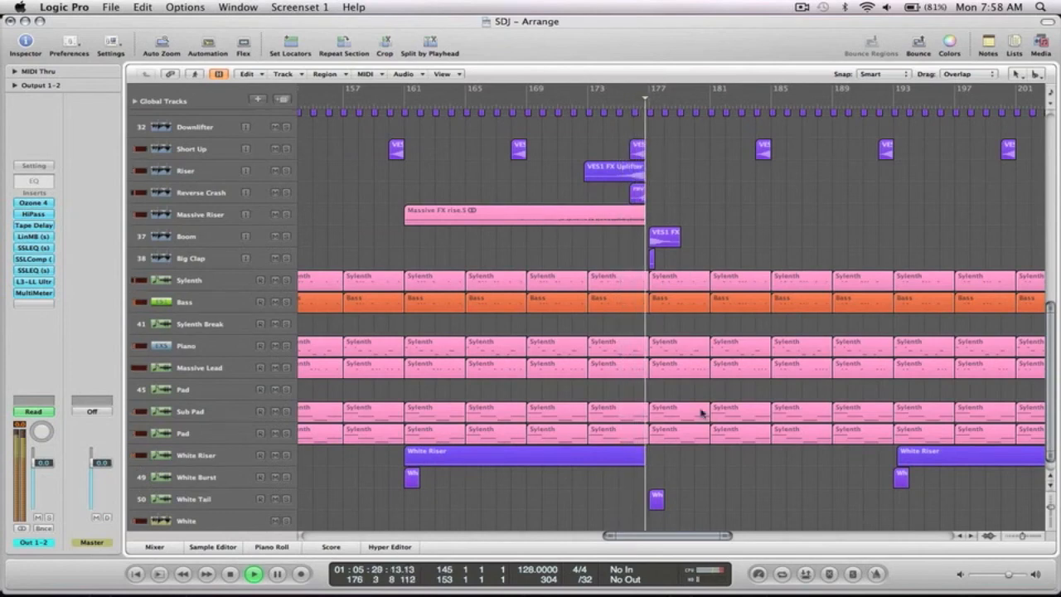
Step: Examine the drum, loop and hat tracks around bar 177 during playback
scroll(742, 331, up, 10)
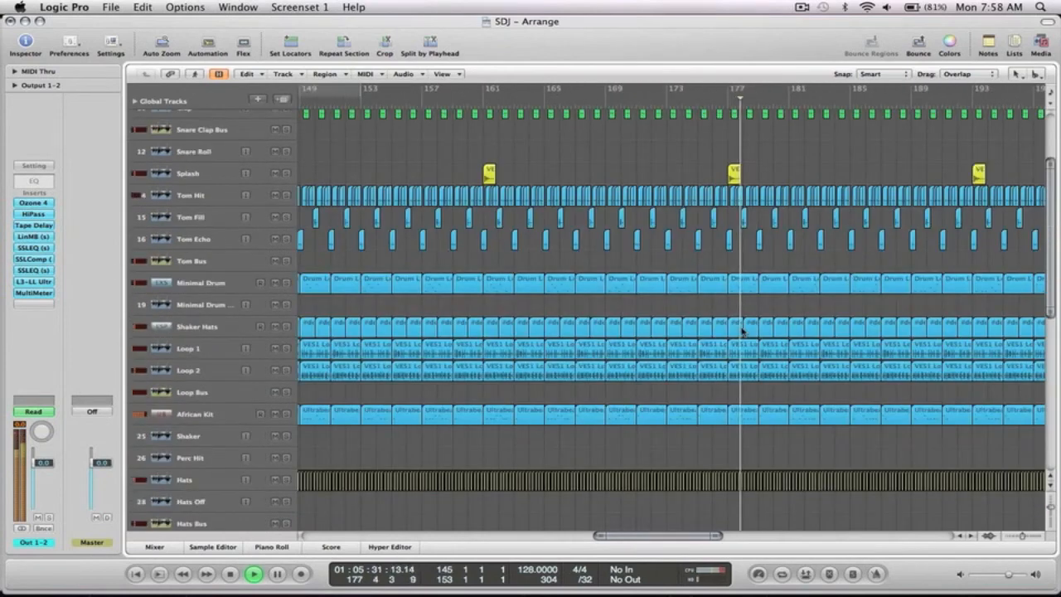
scroll(705, 328, down, 4)
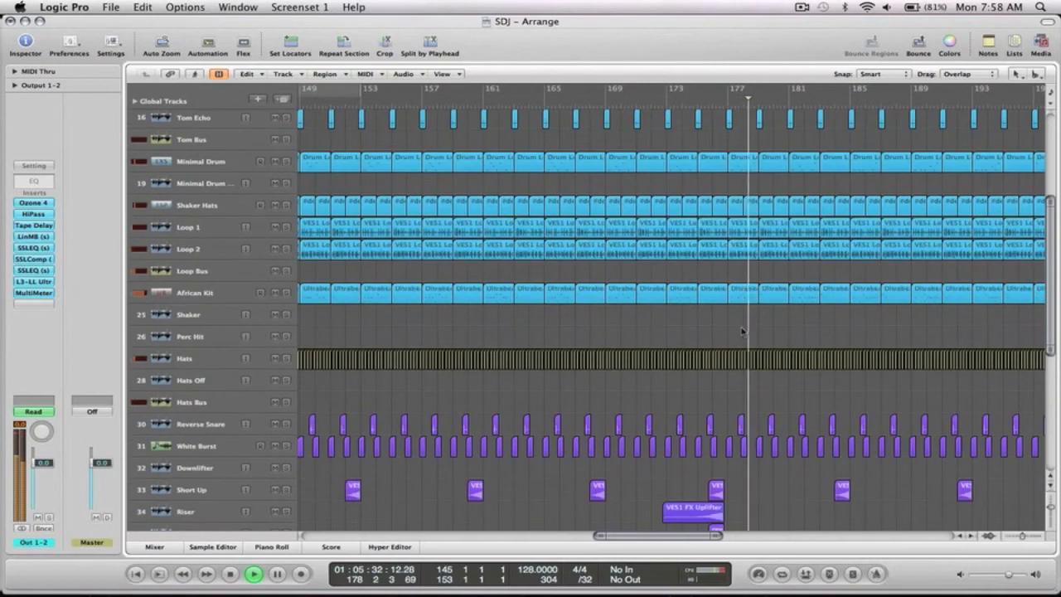
ctrl+alt+click(685, 326)
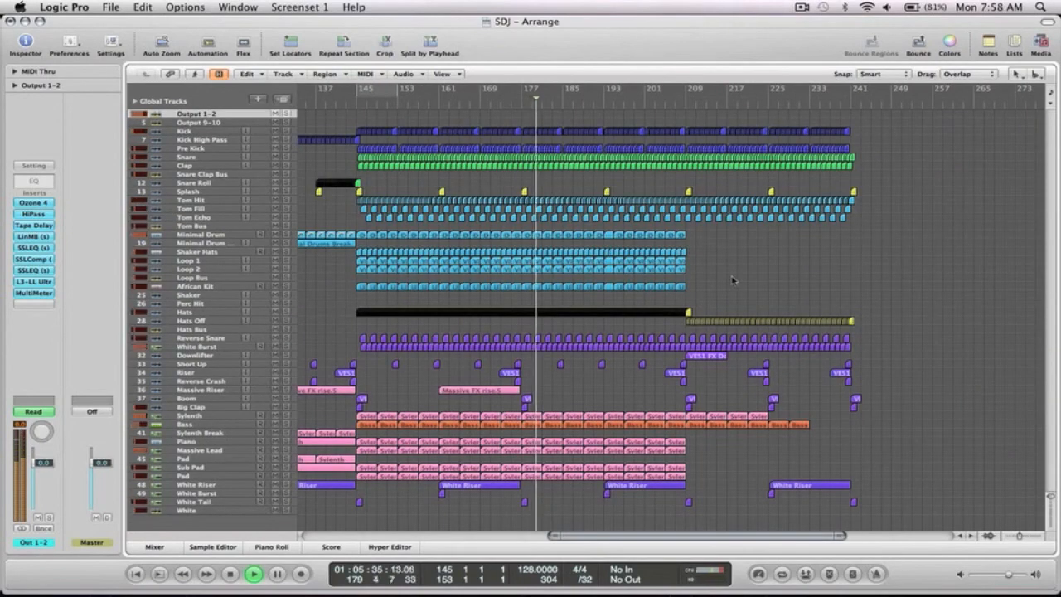
Step: Skip playback forward to about bar 204 and examine which tracks drop out or continue from bar 209 to bar 241
click(661, 104)
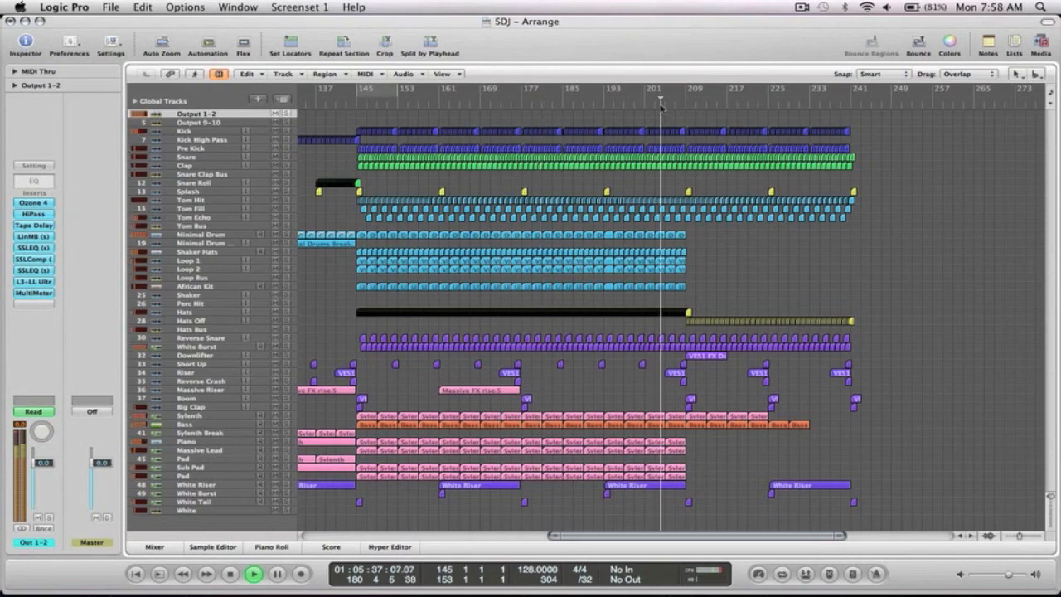
drag(895, 515, 568, 107)
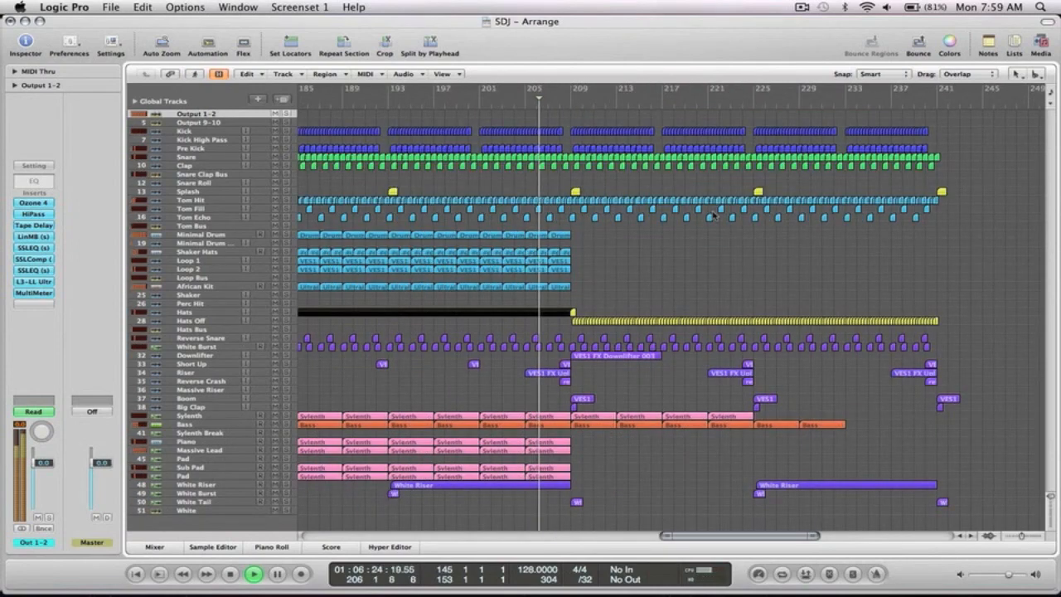
drag(606, 493, 549, 230)
click(550, 230)
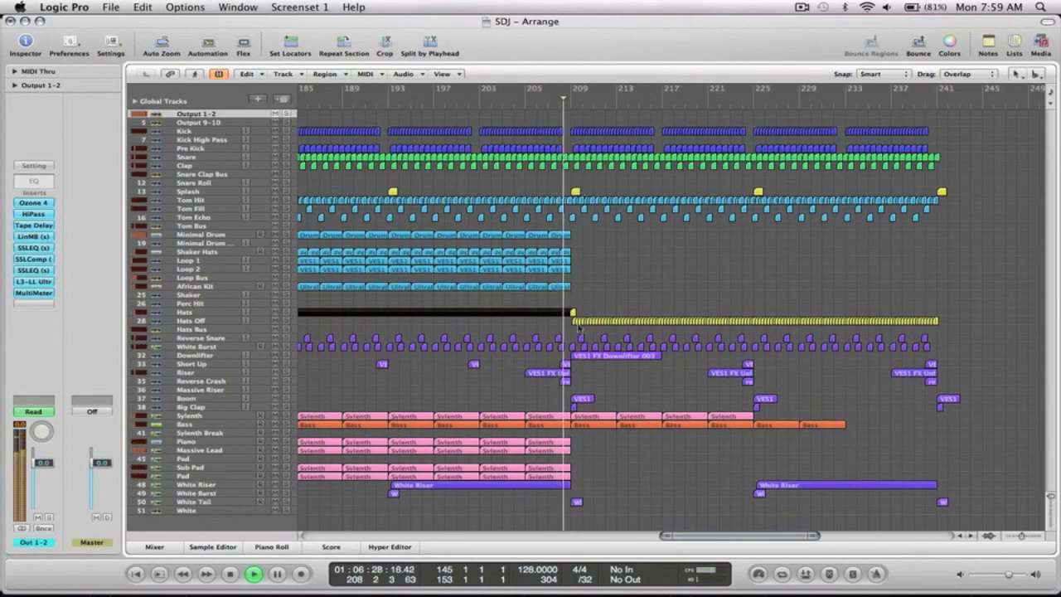
ctrl+alt+click(675, 258)
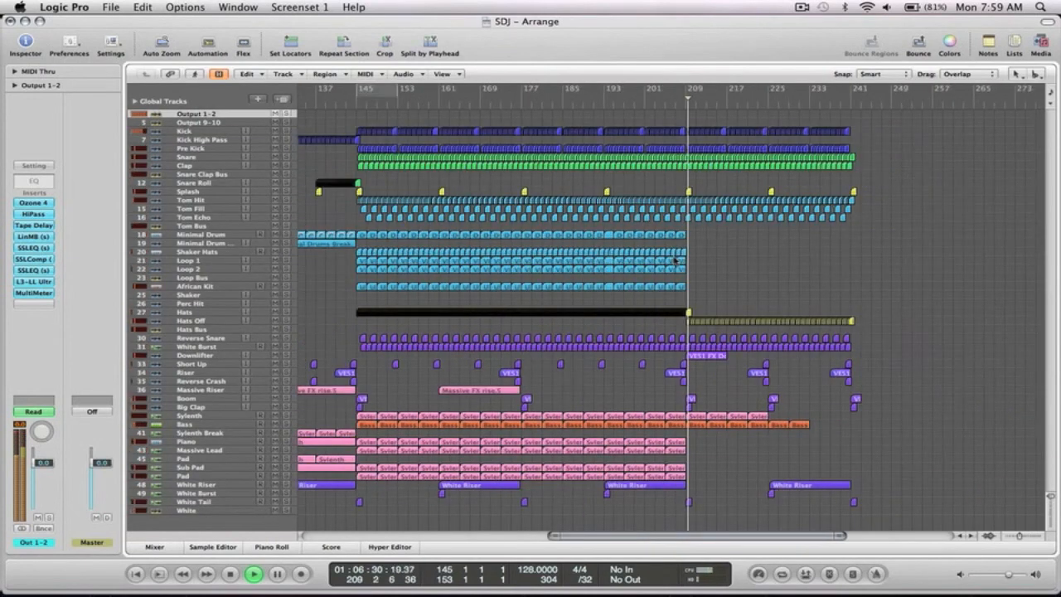
Step: Show the full arrangement and mark the main section from bar 145 to bar 209 with the cycle range
scroll(732, 265, left, 5)
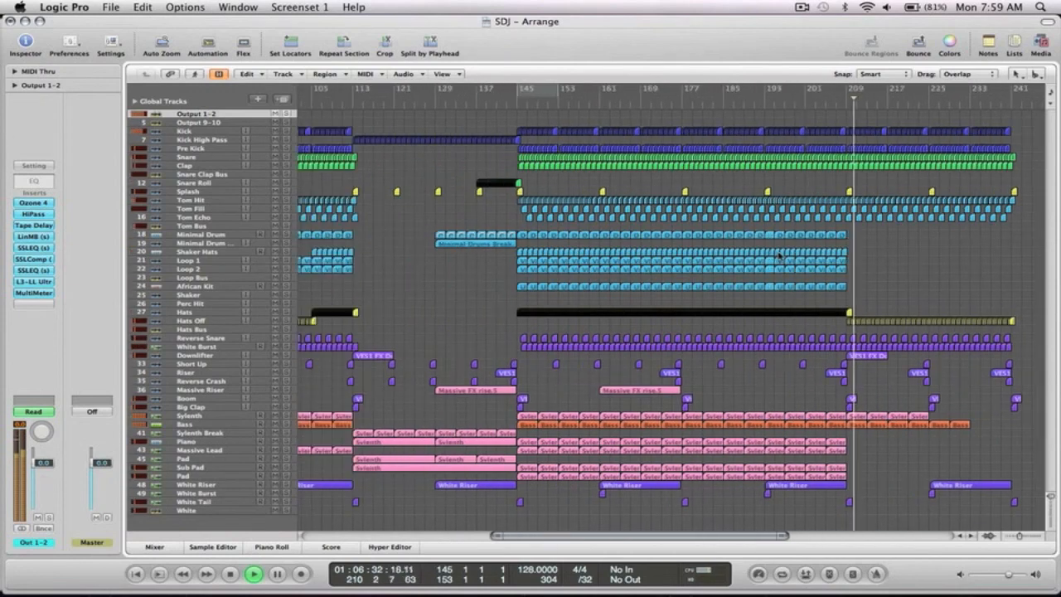
key(ctrl+Left)
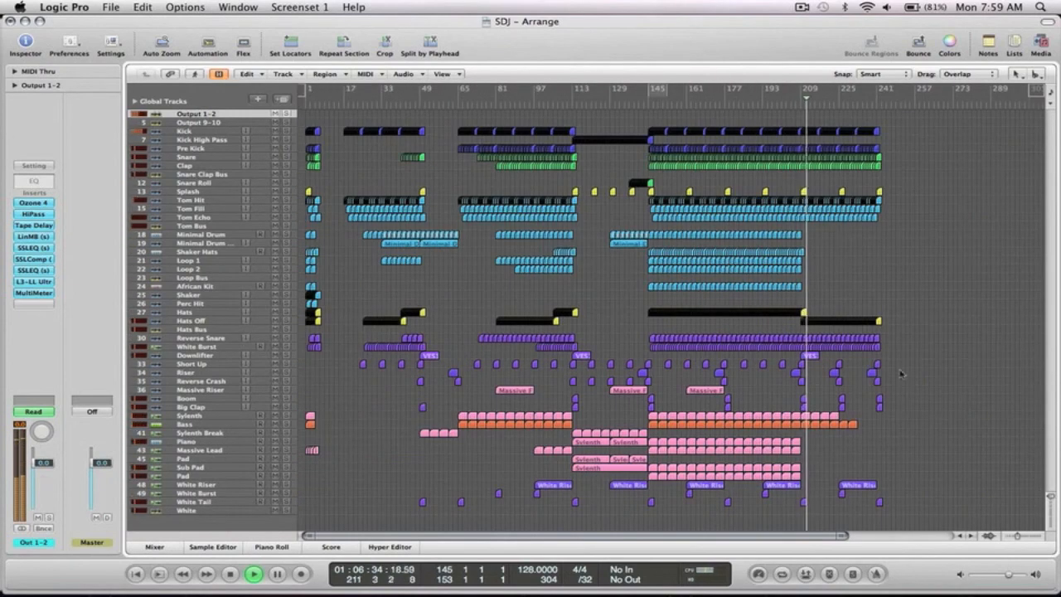
click(652, 93)
drag(653, 93, 800, 98)
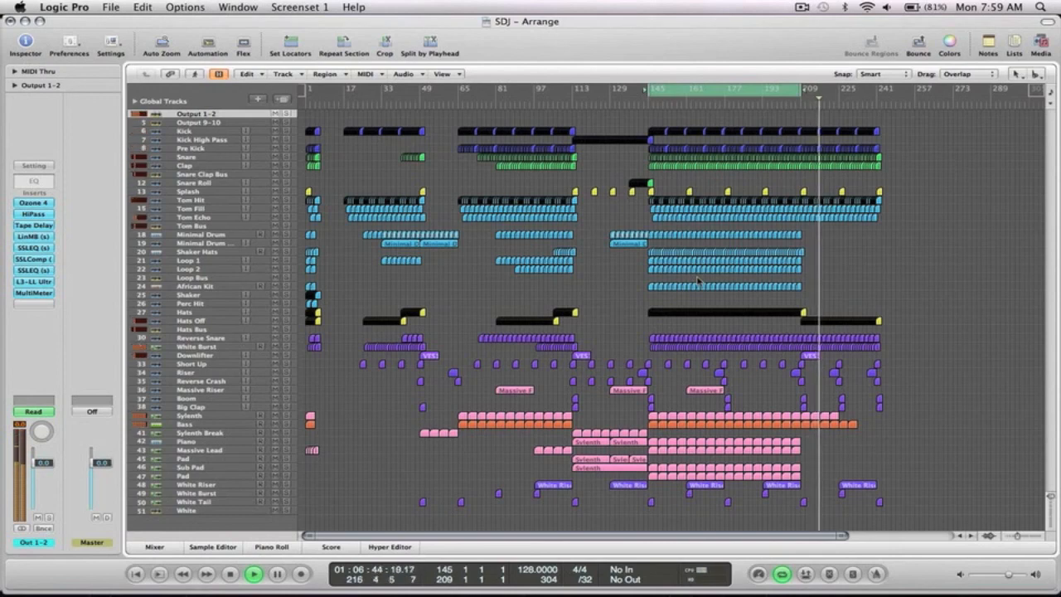
Step: Stop playback, turn off the cycle range and view the arrangement from bar 17 to bar 241
key(space)
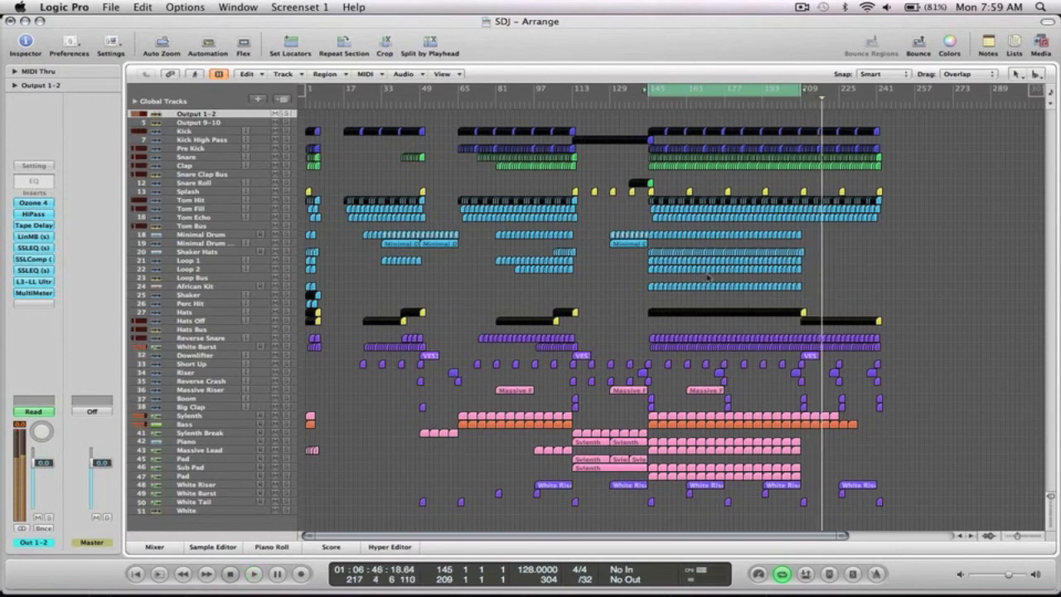
click(733, 98)
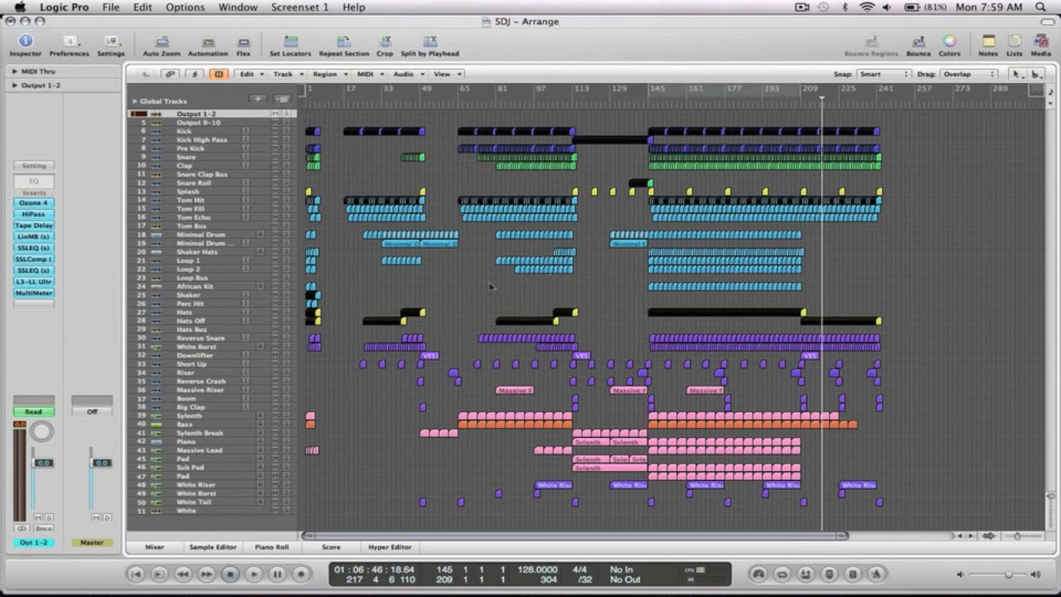
drag(909, 514, 334, 110)
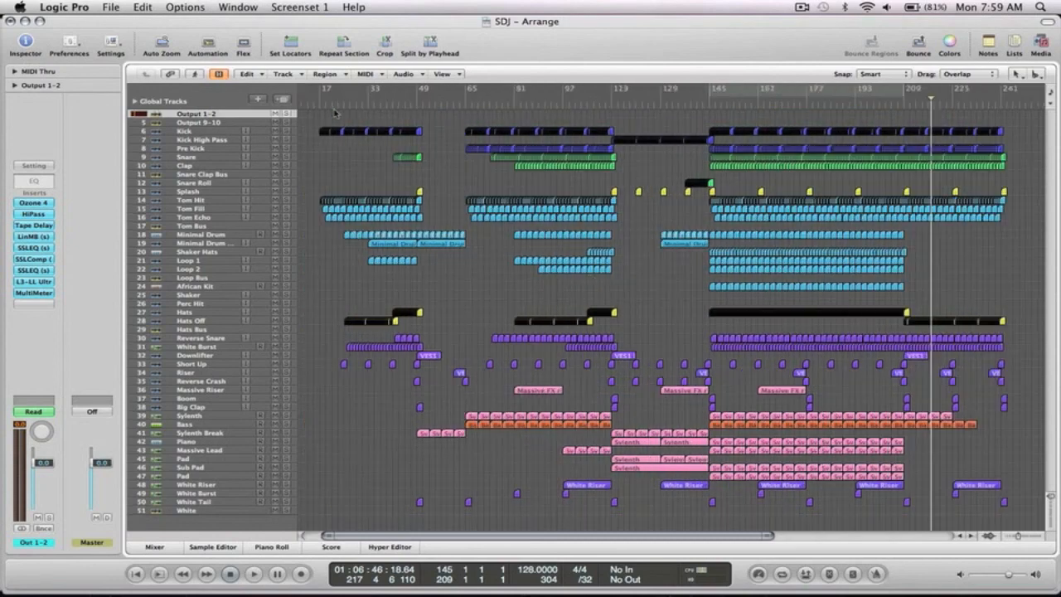